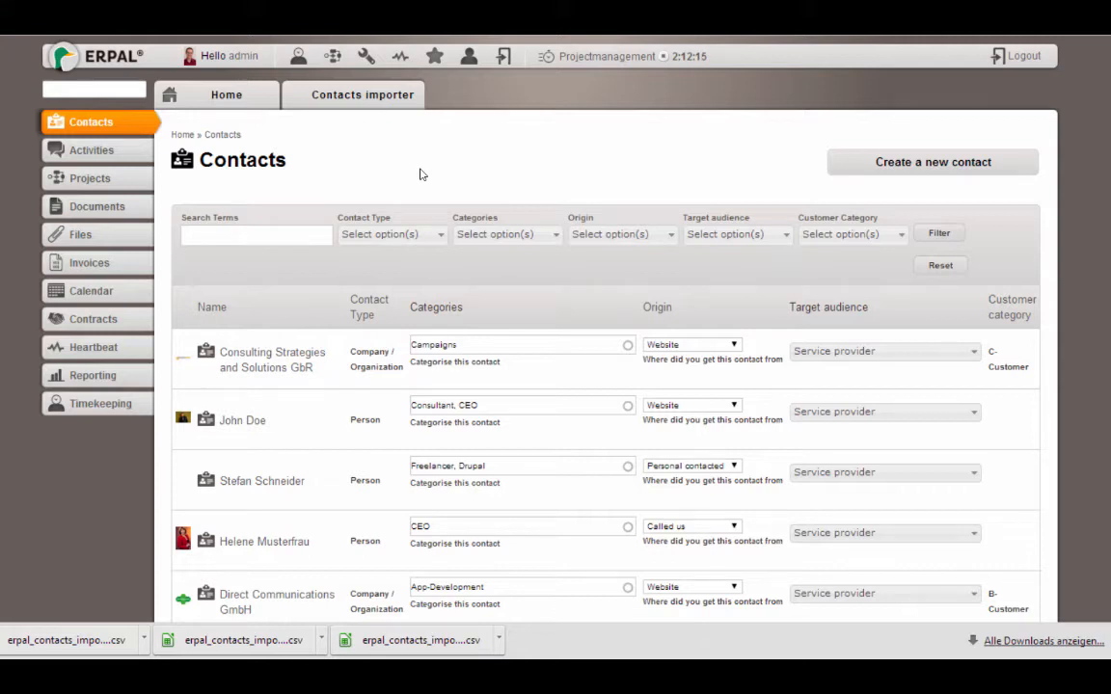
Open the contacts Import page and download the contacts CSV template
{"action": "left_click", "coordinate": [366, 94]}
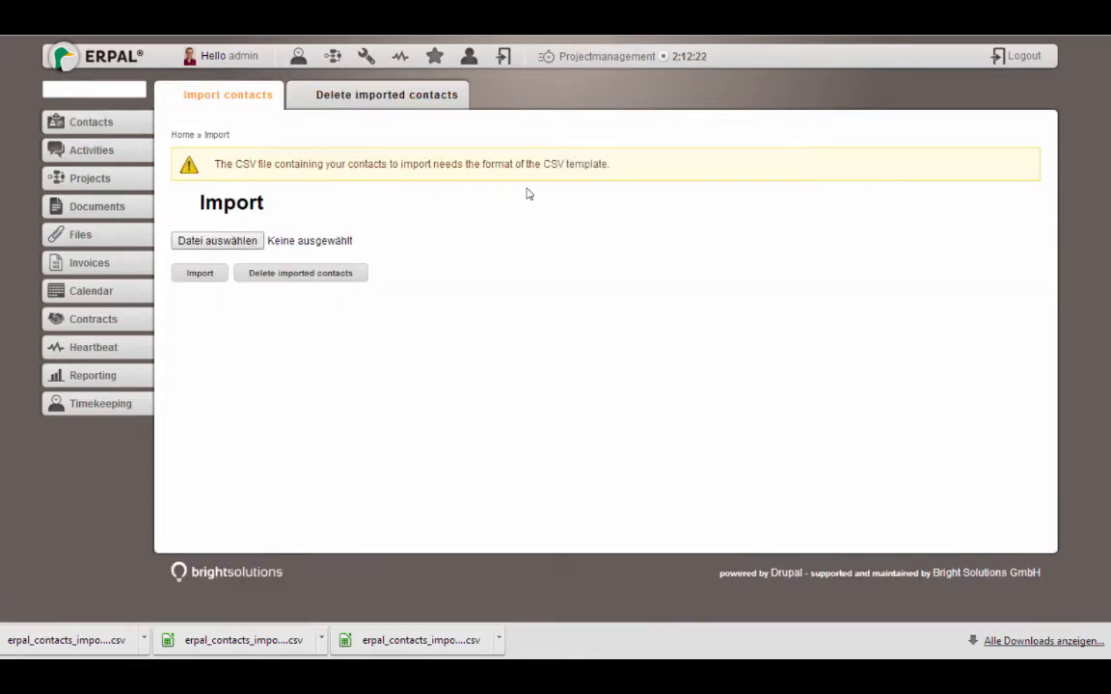
{"action": "left_click", "coordinate": [569, 166]}
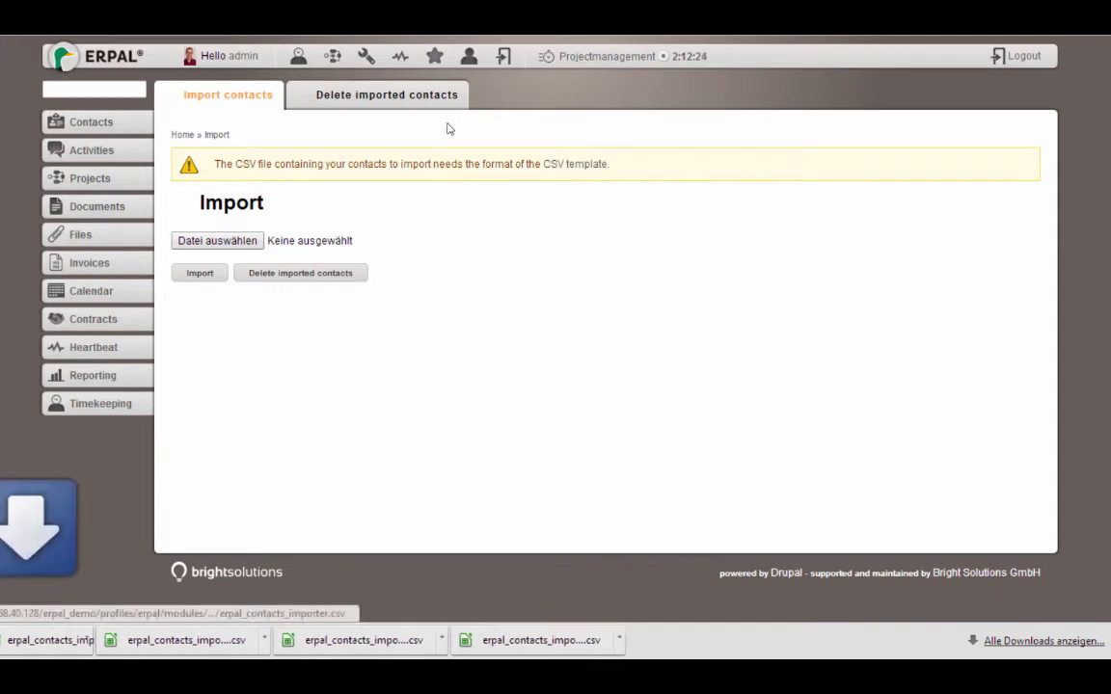
{"action": "left_click", "coordinate": [87, 640]}
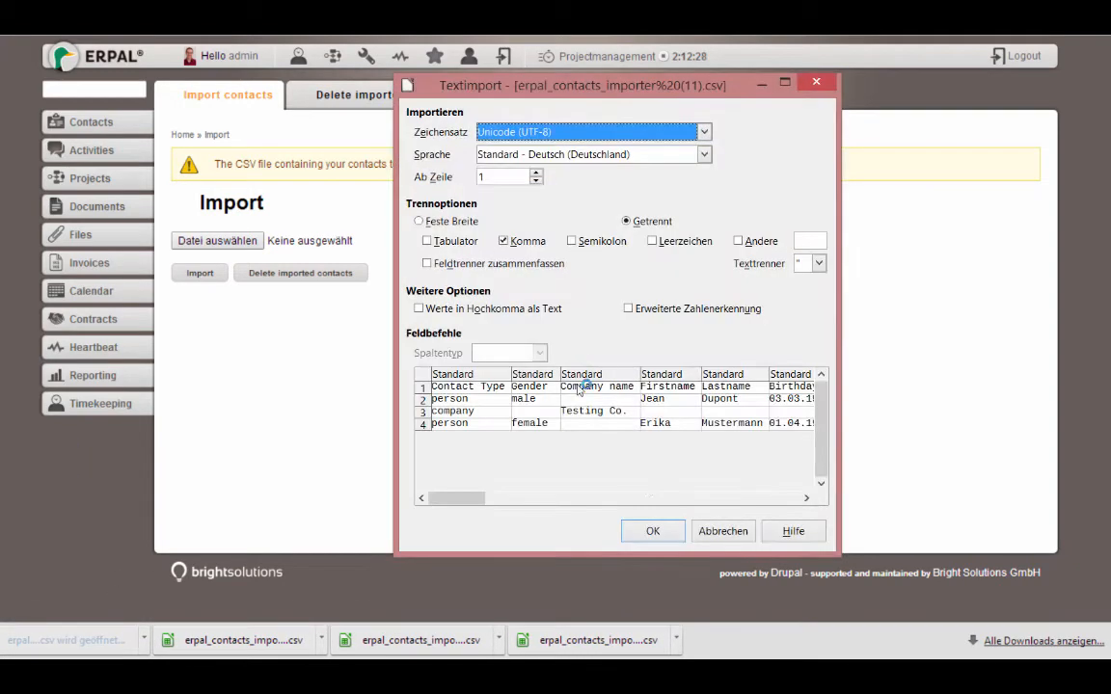
{"action": "left_click", "coordinate": [652, 530]}
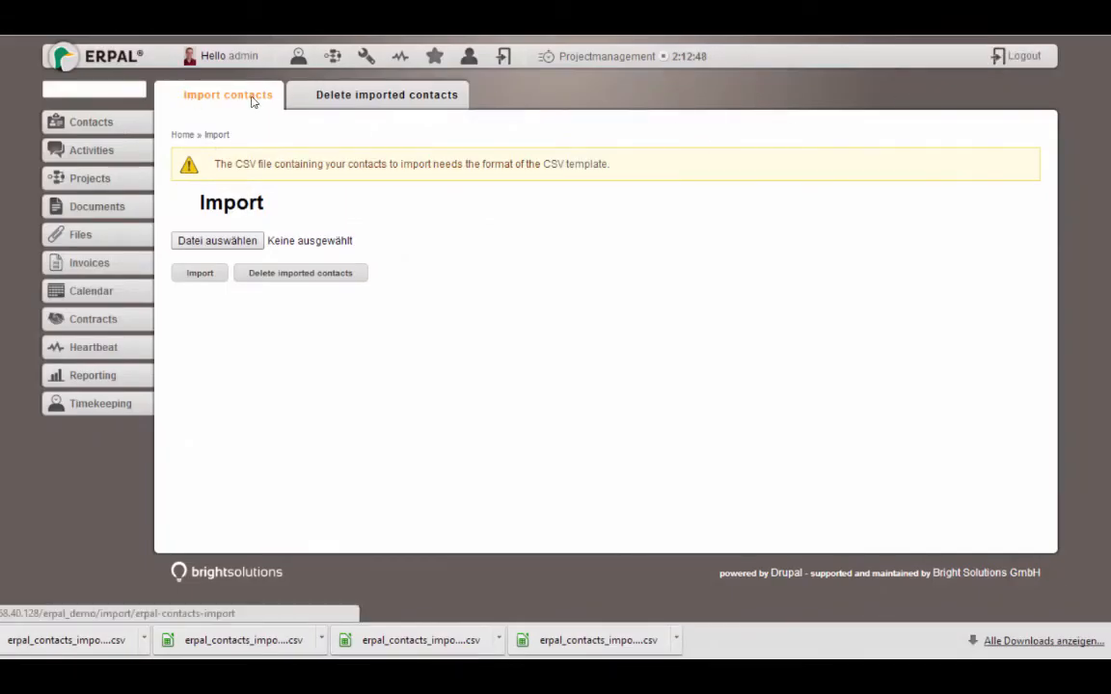
Import erpal_contacts_importer.csv, check the created-nodes message, and return to the Contacts list
{"action": "left_click", "coordinate": [243, 242]}
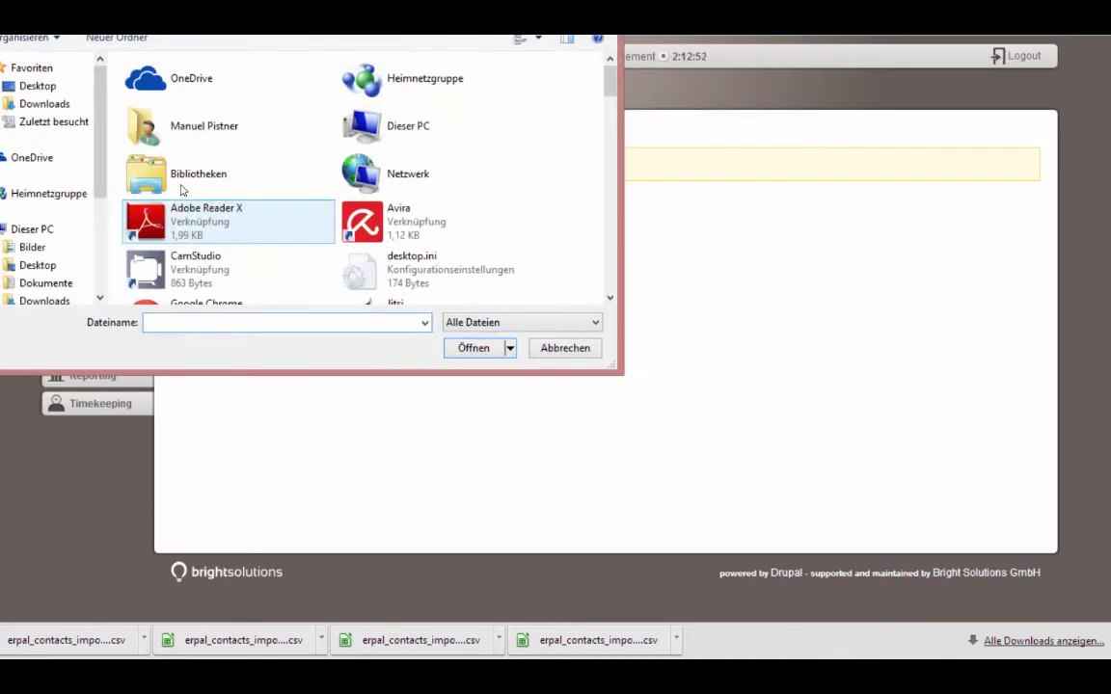
{"action": "type", "text": "erpal_contacts_importer.csv"}
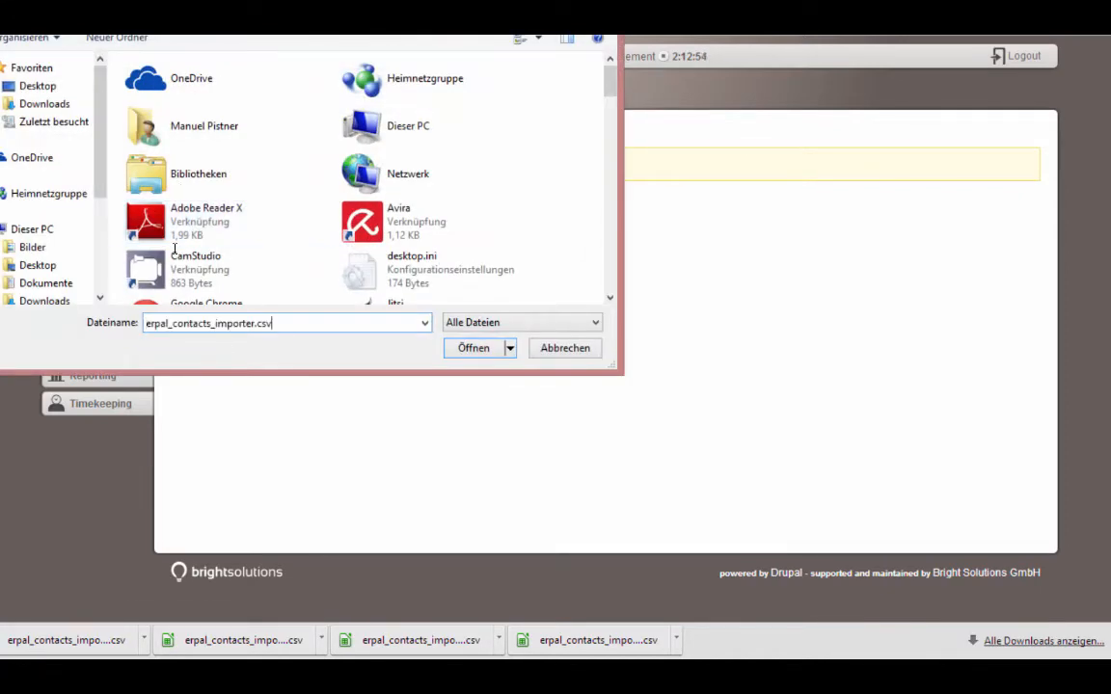
{"action": "key", "text": "Return"}
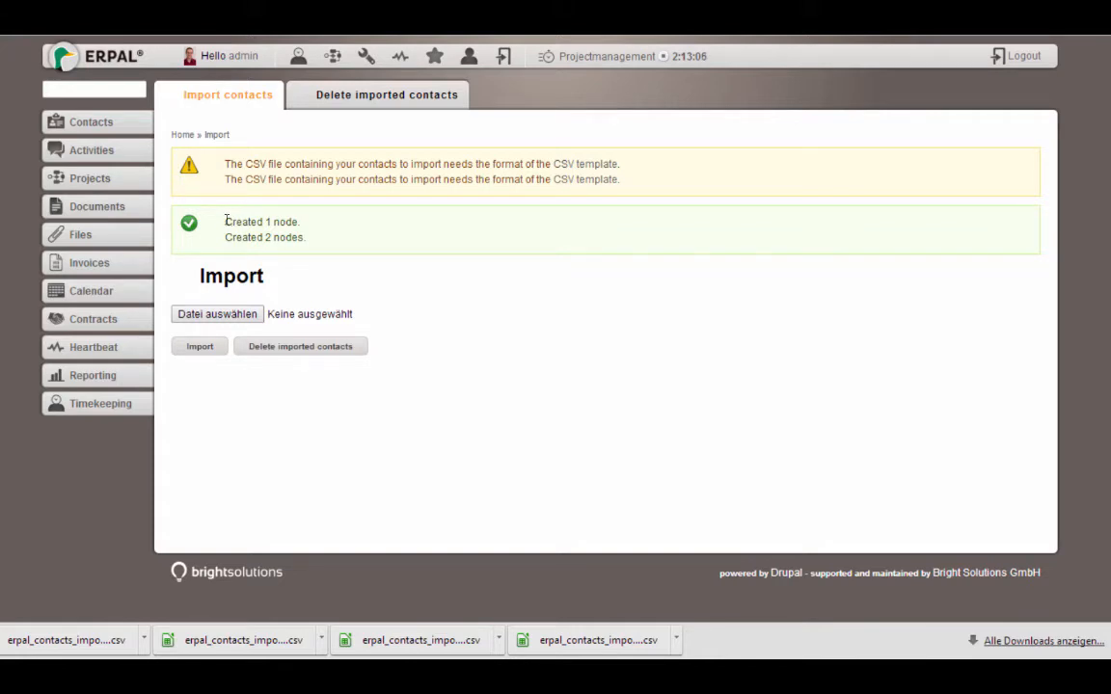
{"action": "left_click_drag", "start_coordinate": [226, 220], "coordinate": [301, 222]}
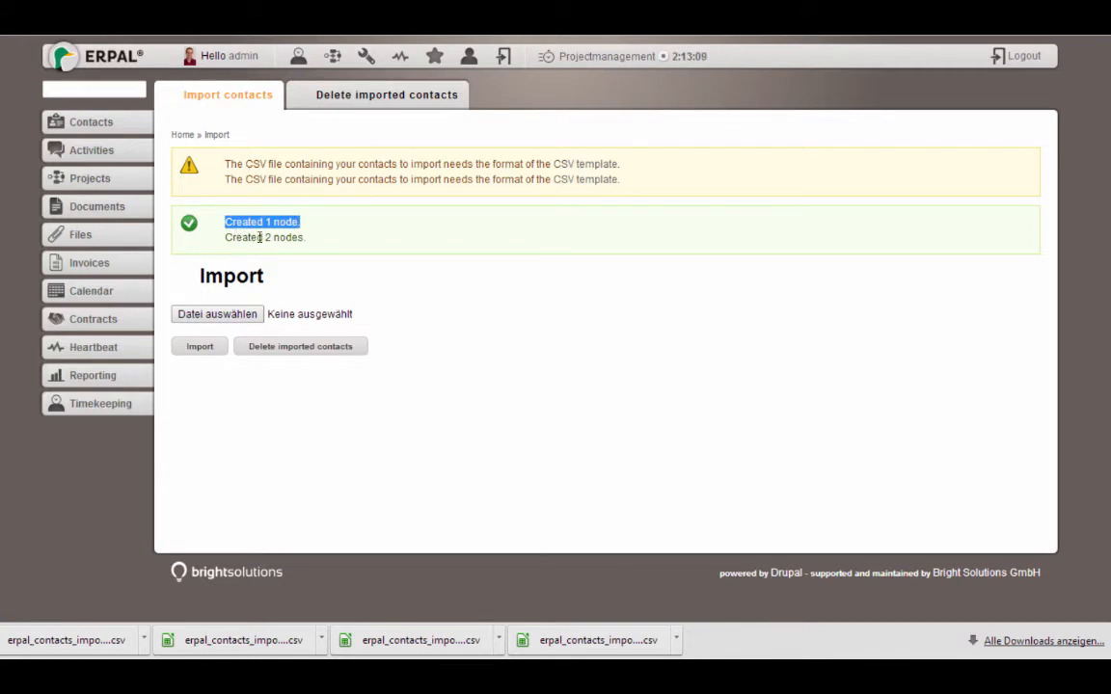
{"action": "left_click", "coordinate": [113, 117]}
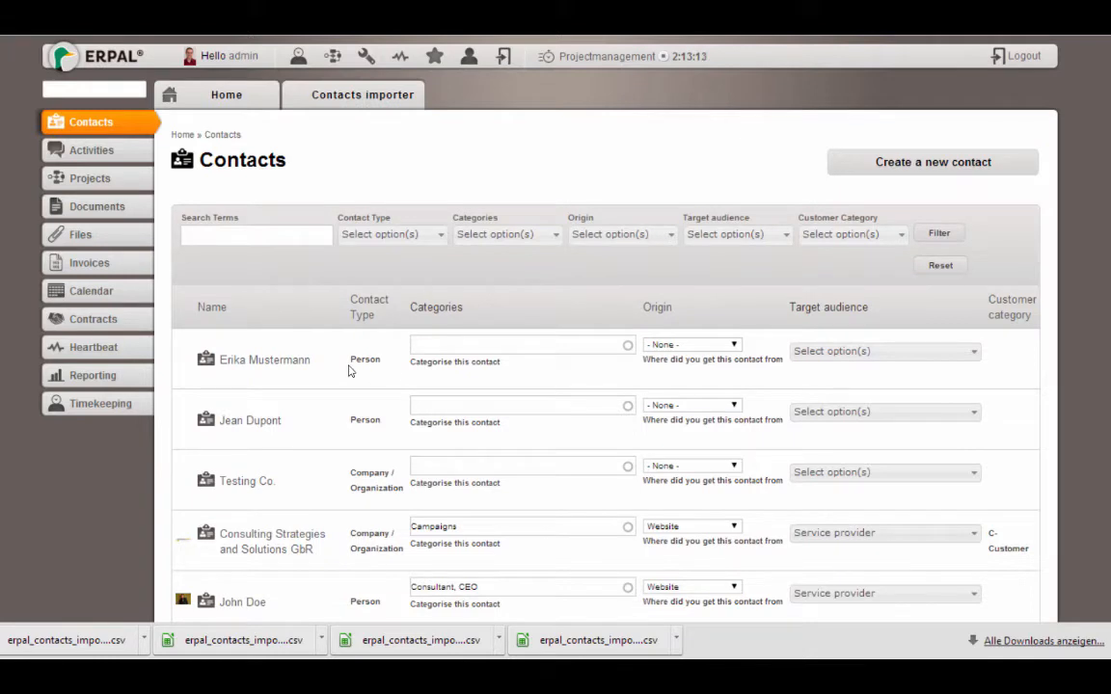
Open Testing Co. and view its Relations listing both imported employees
{"action": "left_click", "coordinate": [229, 482]}
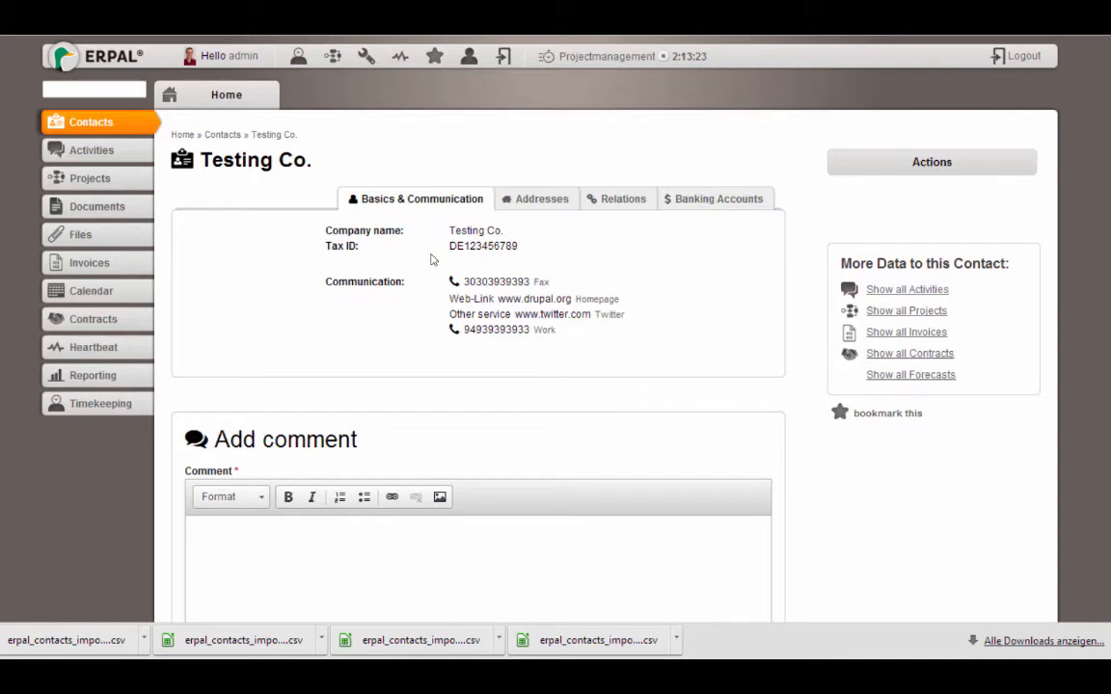
{"action": "left_click", "coordinate": [617, 199]}
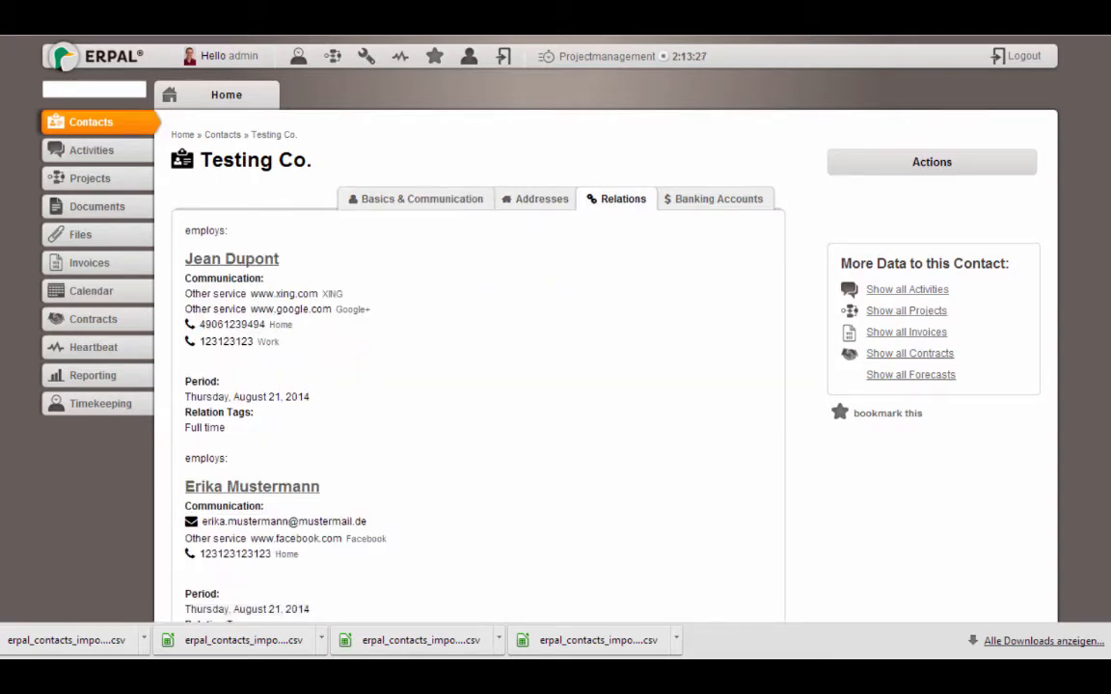
{"action": "scroll", "coordinate": [555, 385], "scroll_direction": "down", "scroll_amount": 4}
{"action": "scroll", "coordinate": [555, 385], "scroll_direction": "up", "scroll_amount": 4}
Start a new contact with salutation Mr., gender male, and the person's first and last name
{"action": "left_click", "coordinate": [90, 124]}
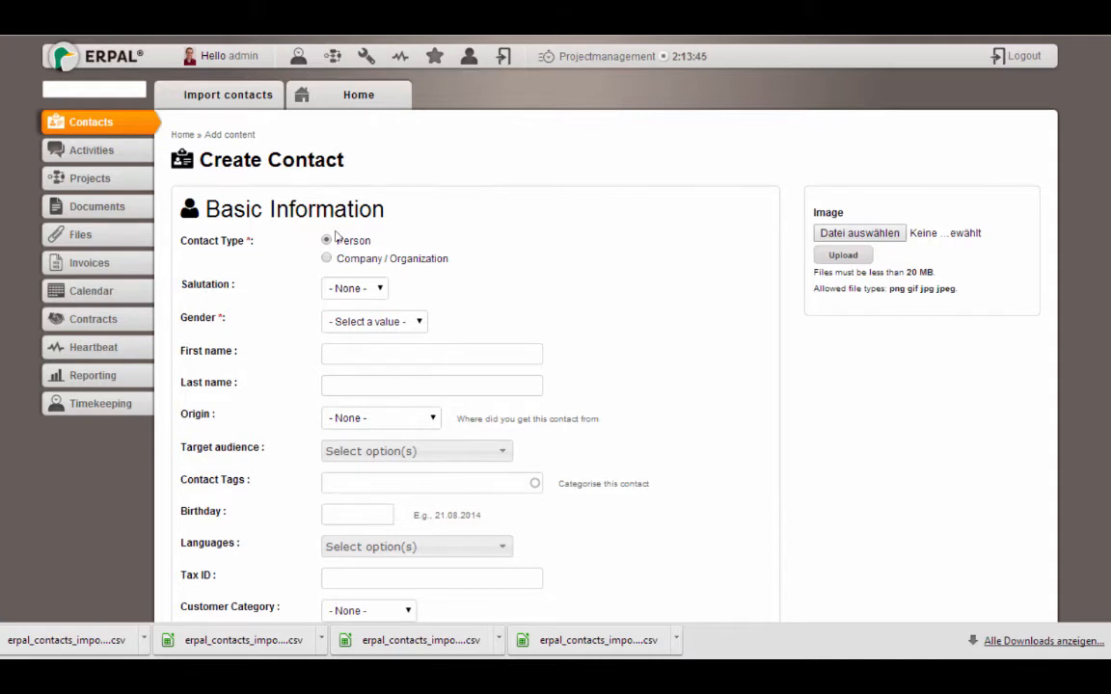
{"action": "left_click", "coordinate": [356, 290]}
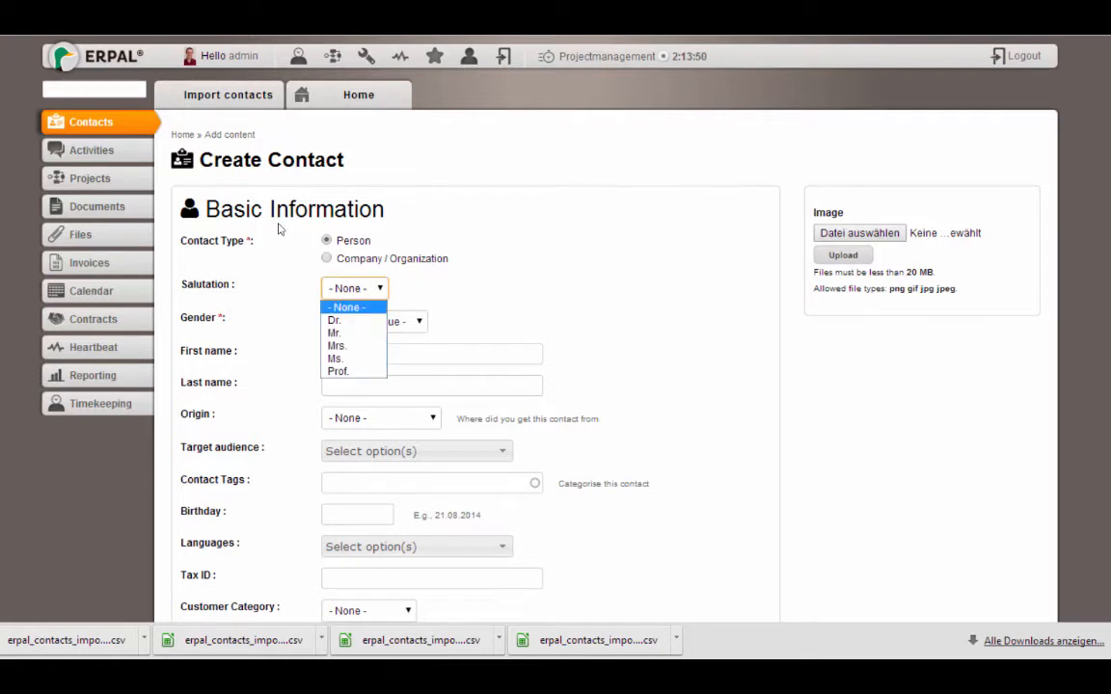
{"action": "left_click", "coordinate": [349, 334]}
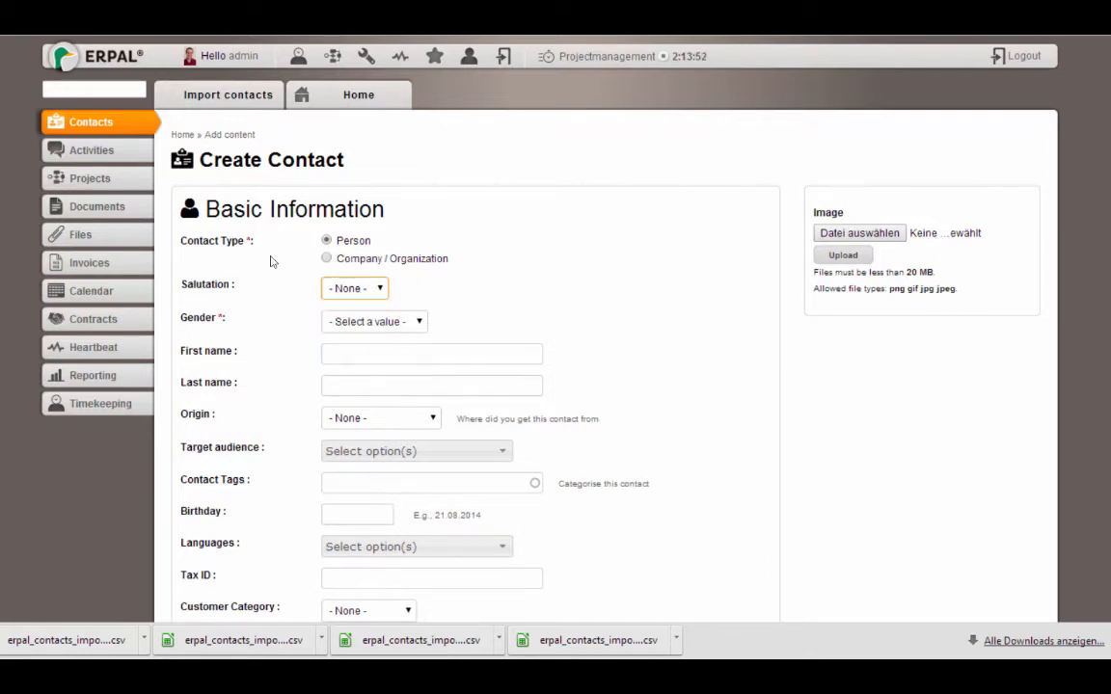
{"action": "left_click", "coordinate": [348, 324]}
{"action": "key", "text": "Tab"}
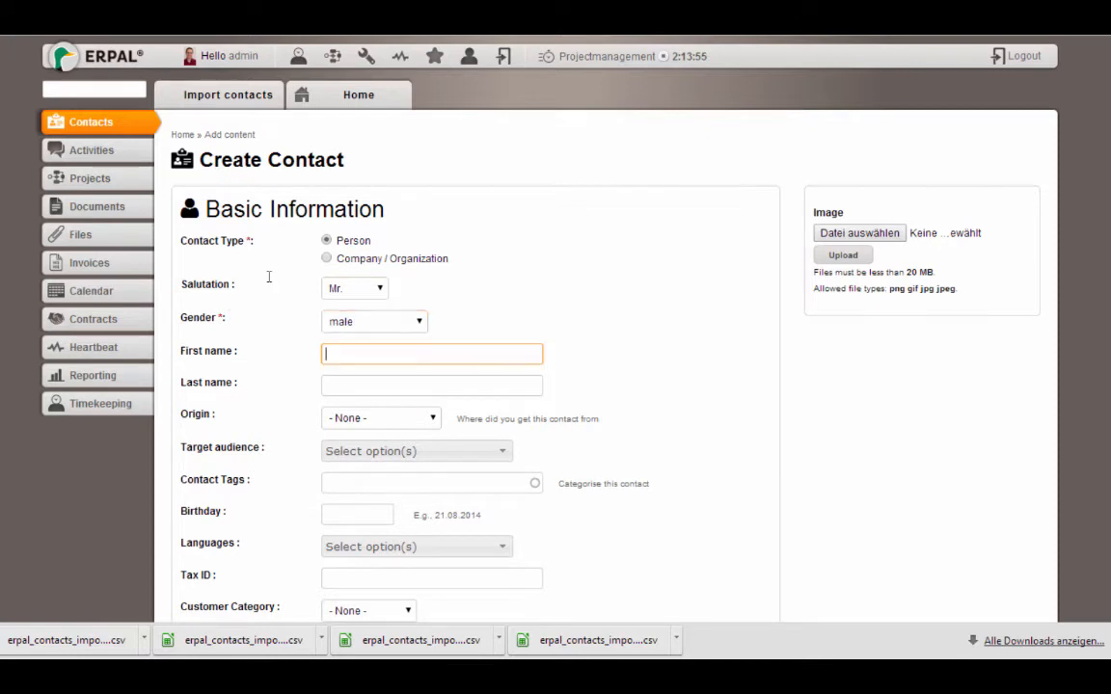
{"action": "key", "text": "Tab"}
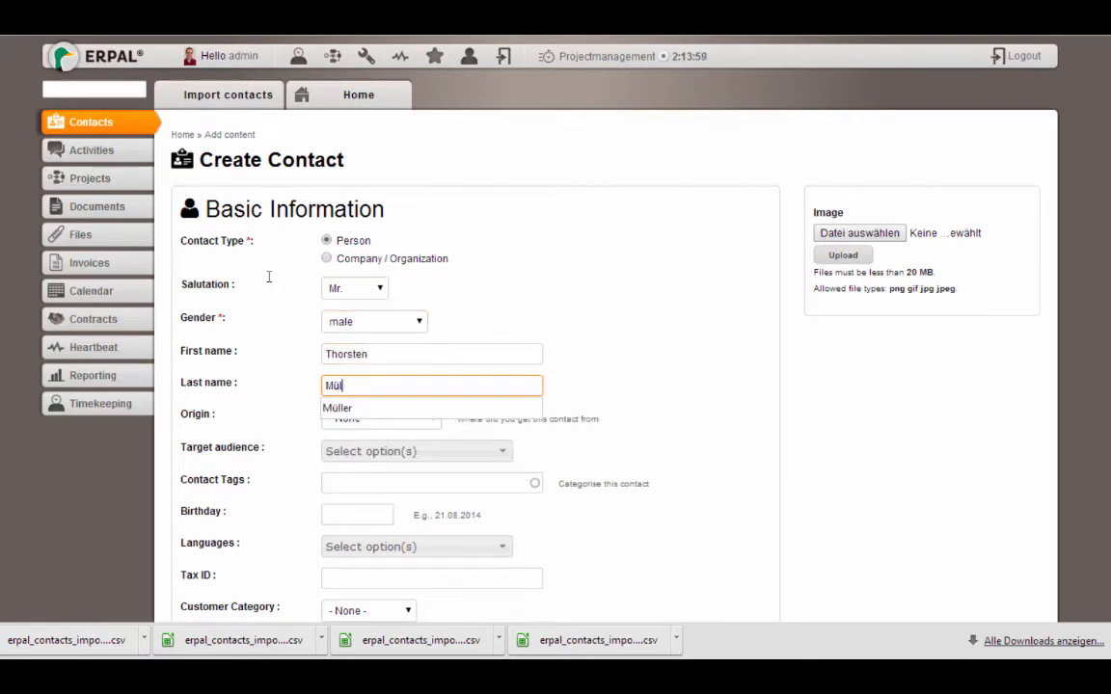
{"action": "left_click", "coordinate": [535, 305]}
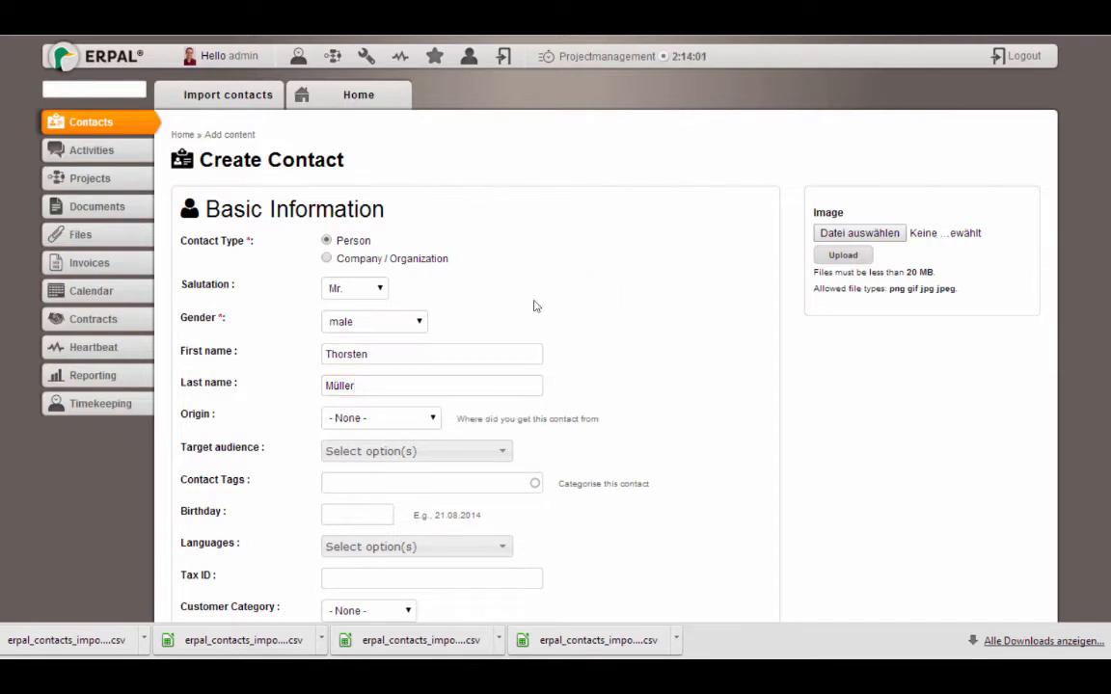
Set origin to Called us and target audience to Manufactoring company
{"action": "left_click", "coordinate": [408, 417]}
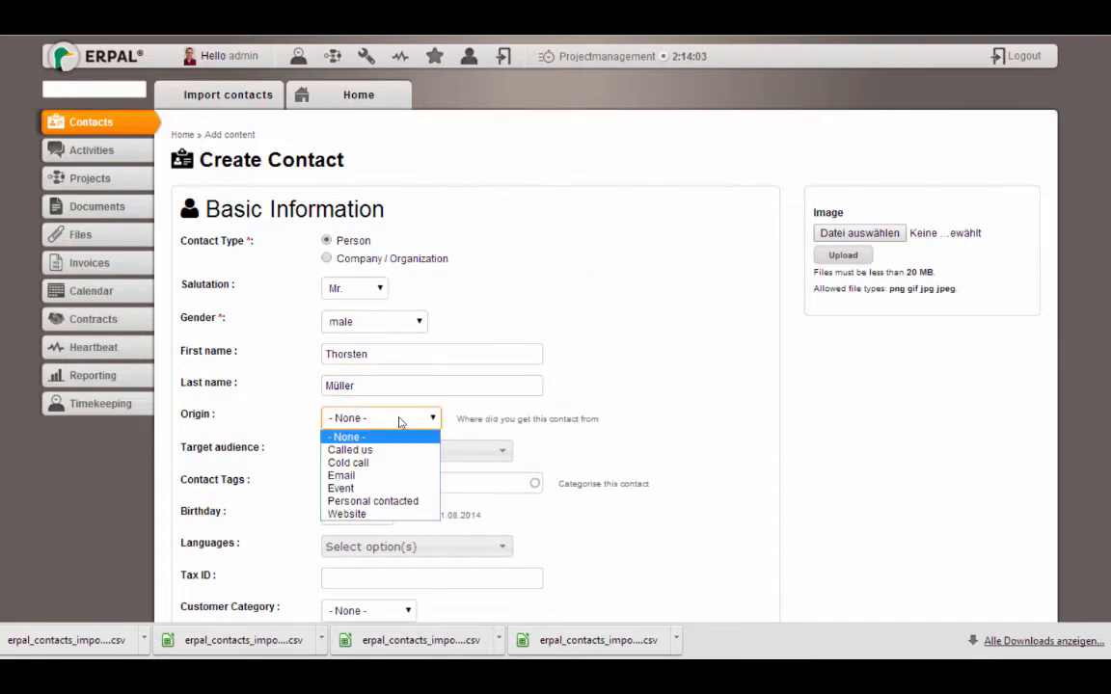
{"action": "left_click", "coordinate": [349, 450]}
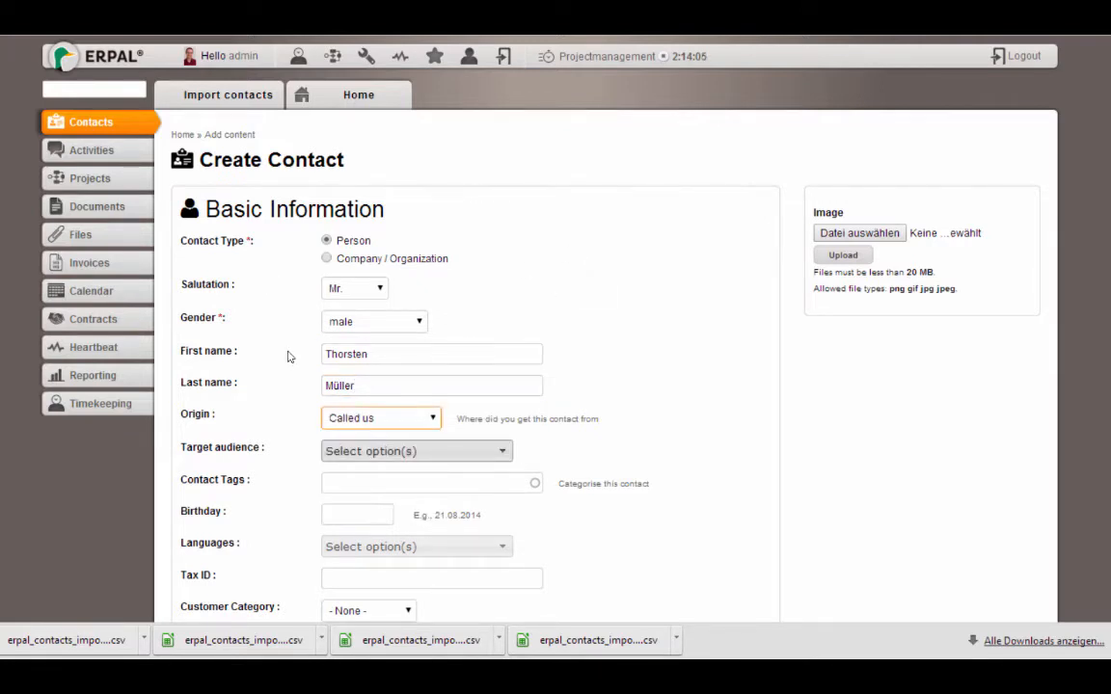
{"action": "left_click", "coordinate": [362, 452]}
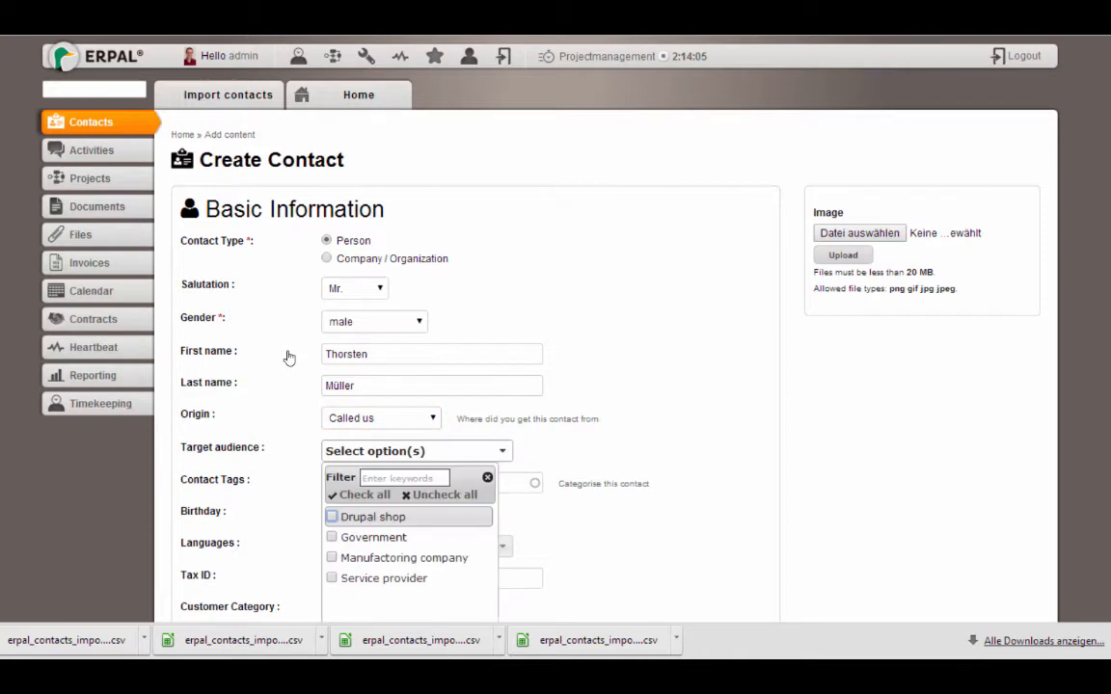
{"action": "left_click", "coordinate": [334, 558]}
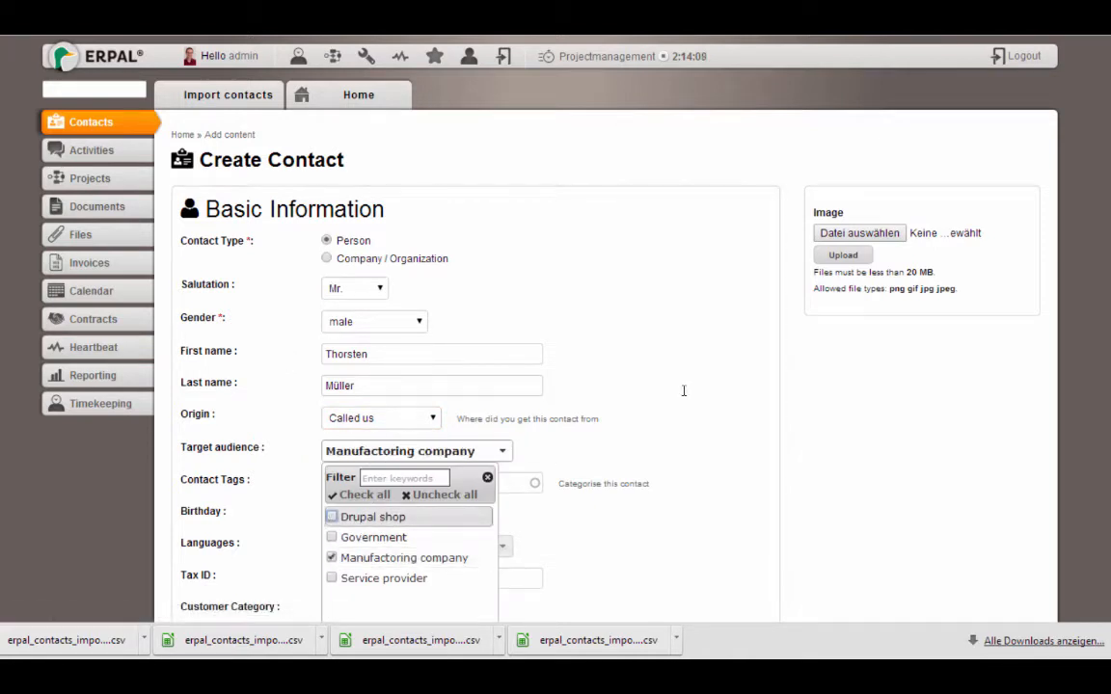
{"action": "left_click", "coordinate": [548, 303]}
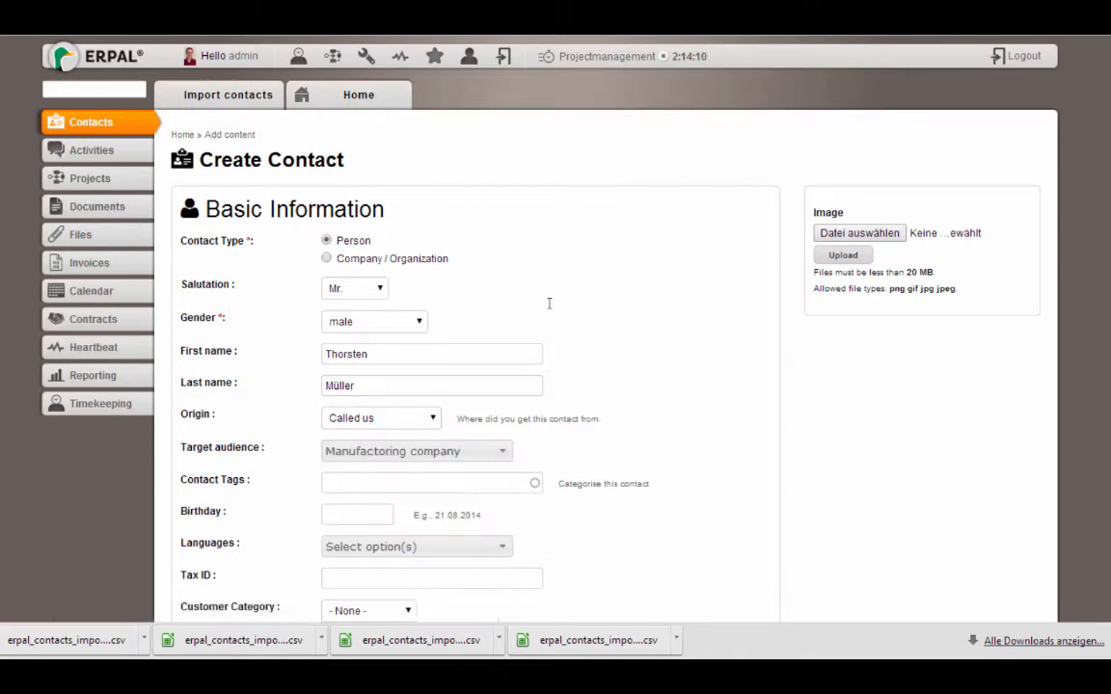
{"action": "left_click", "coordinate": [366, 451]}
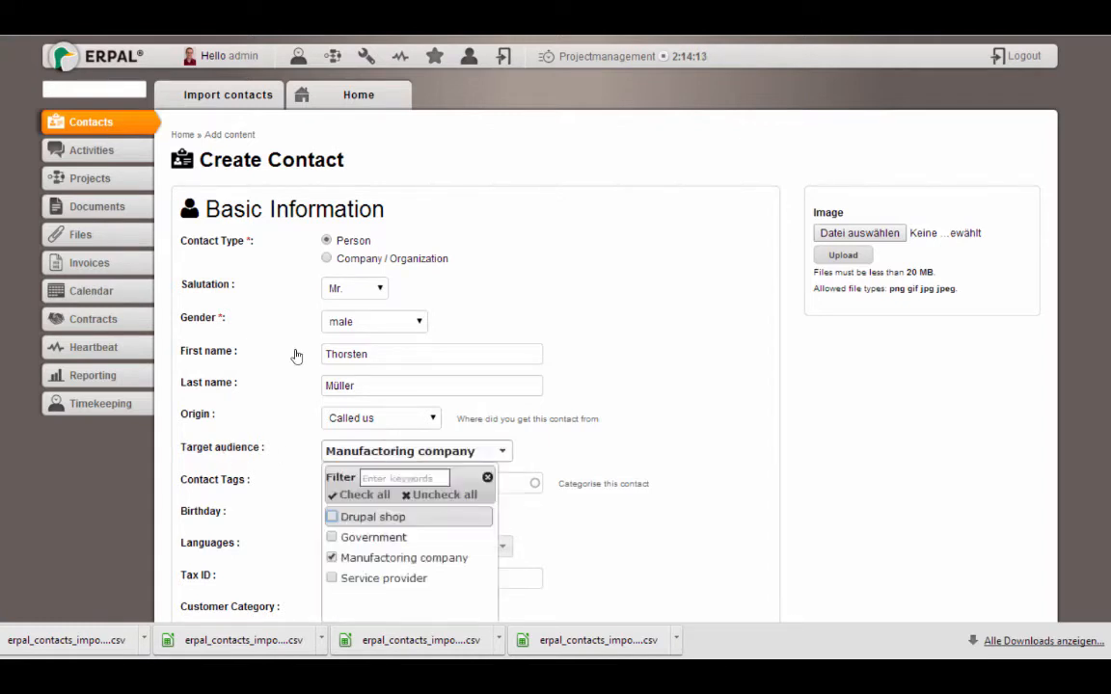
{"action": "left_click", "coordinate": [549, 456]}
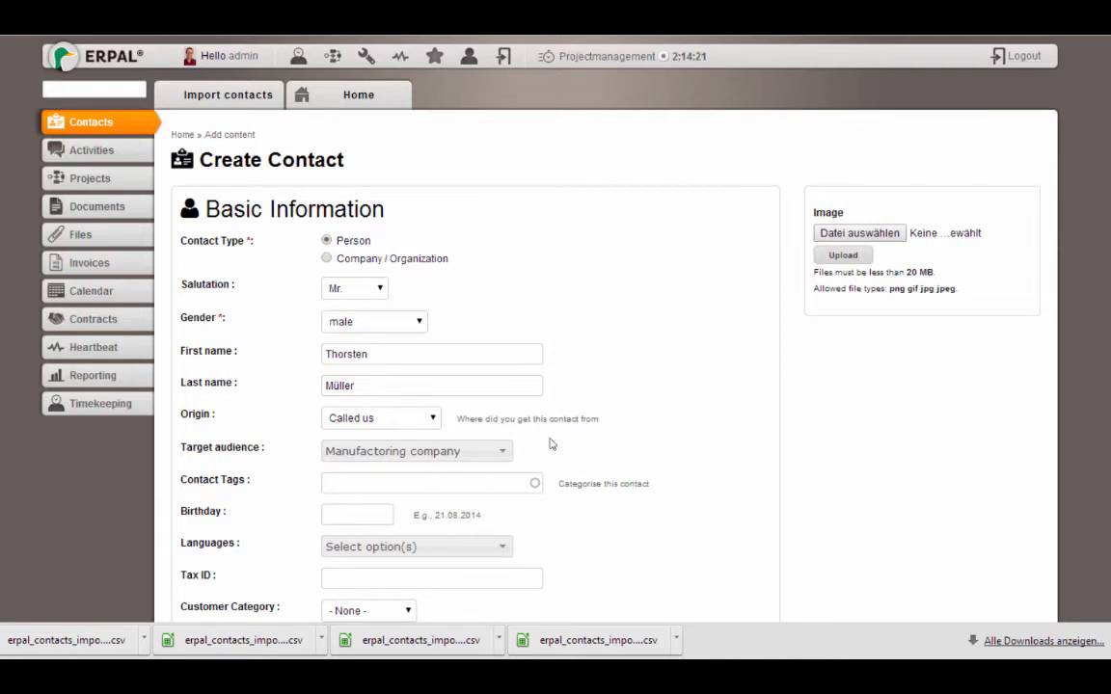
Tag the contact Webdesign and set its language to English, British
{"action": "left_click", "coordinate": [373, 483]}
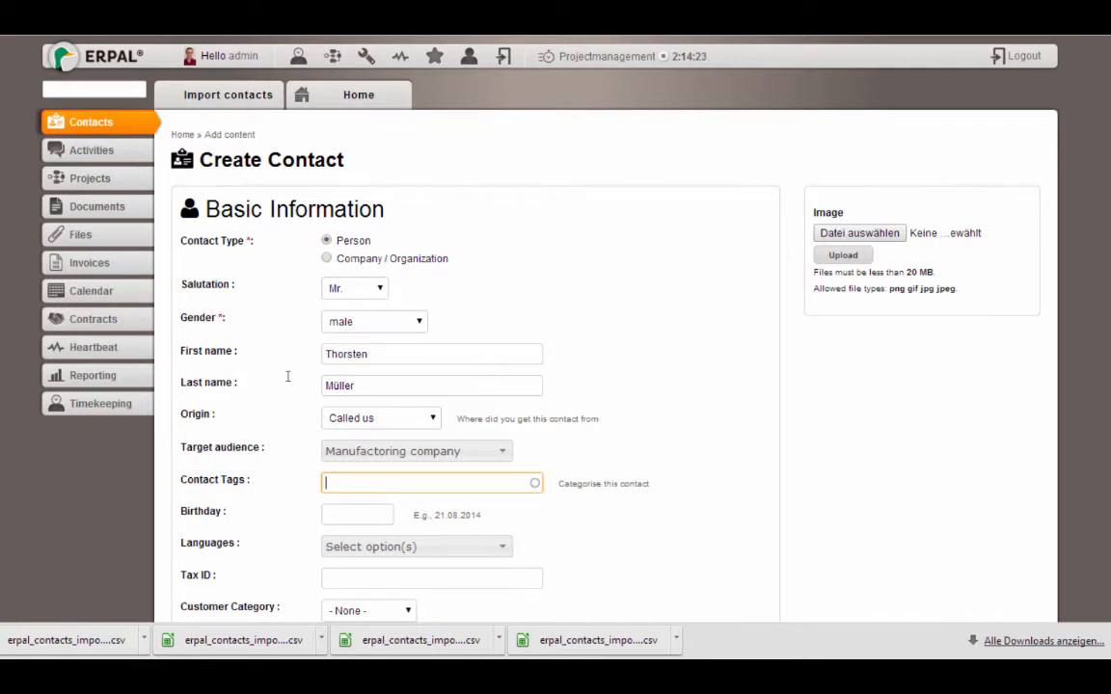
{"action": "type", "text": "Webdesign"}
{"action": "scroll", "coordinate": [690, 179], "scroll_direction": "down", "scroll_amount": 3}
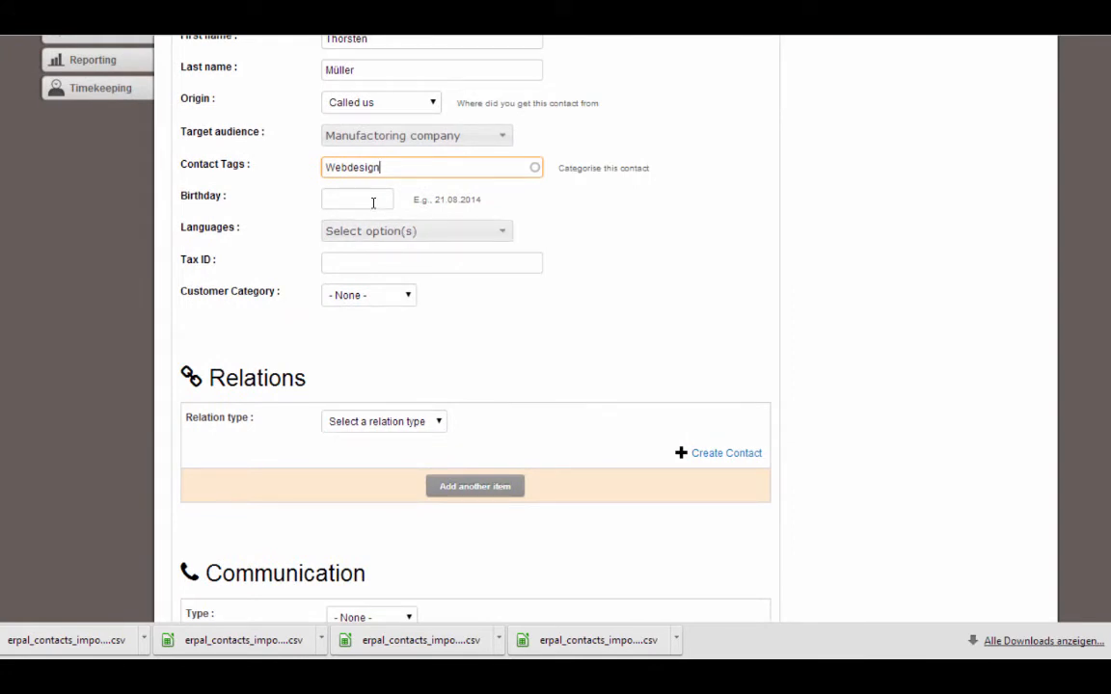
{"action": "left_click", "coordinate": [371, 232]}
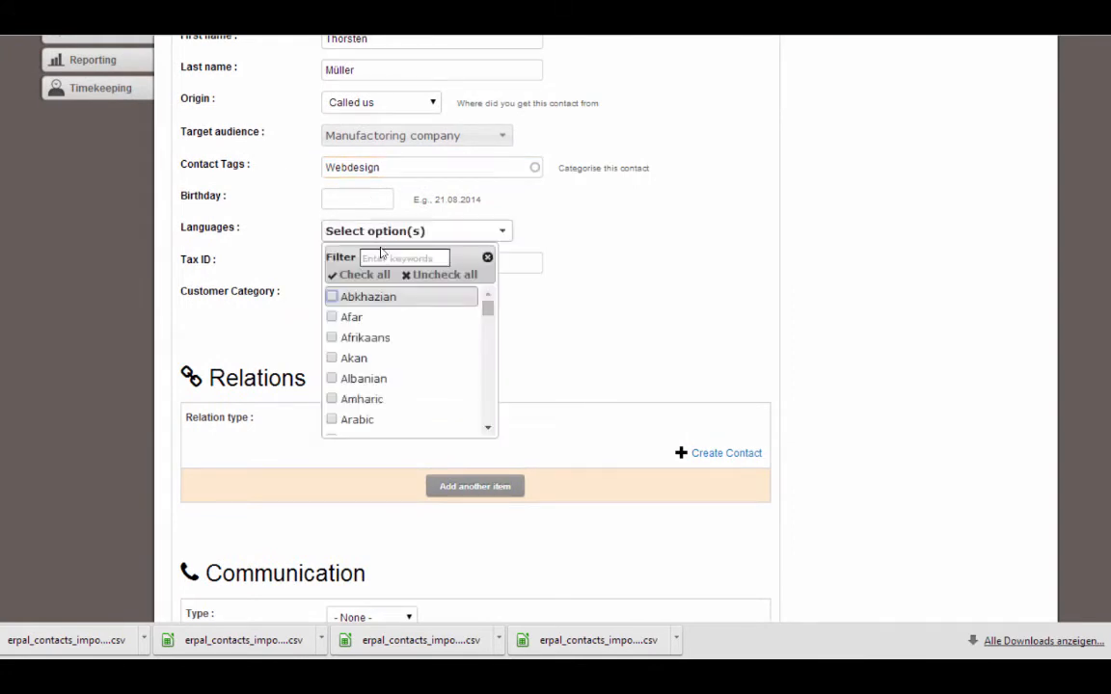
{"action": "type", "text": "engl"}
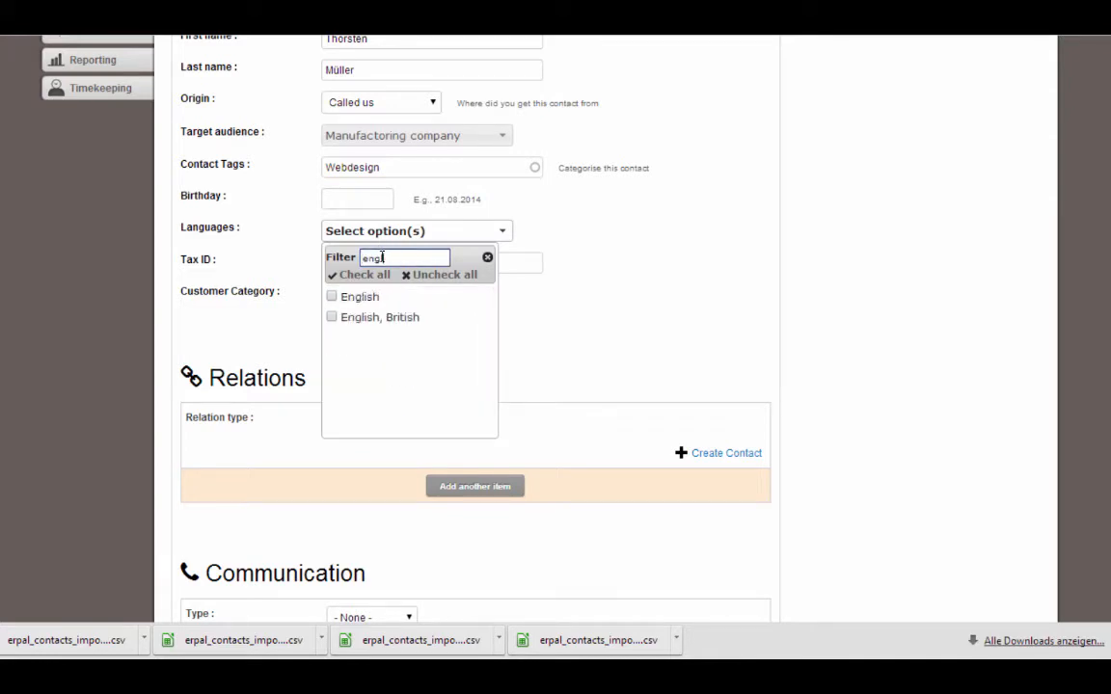
{"action": "left_click", "coordinate": [331, 317]}
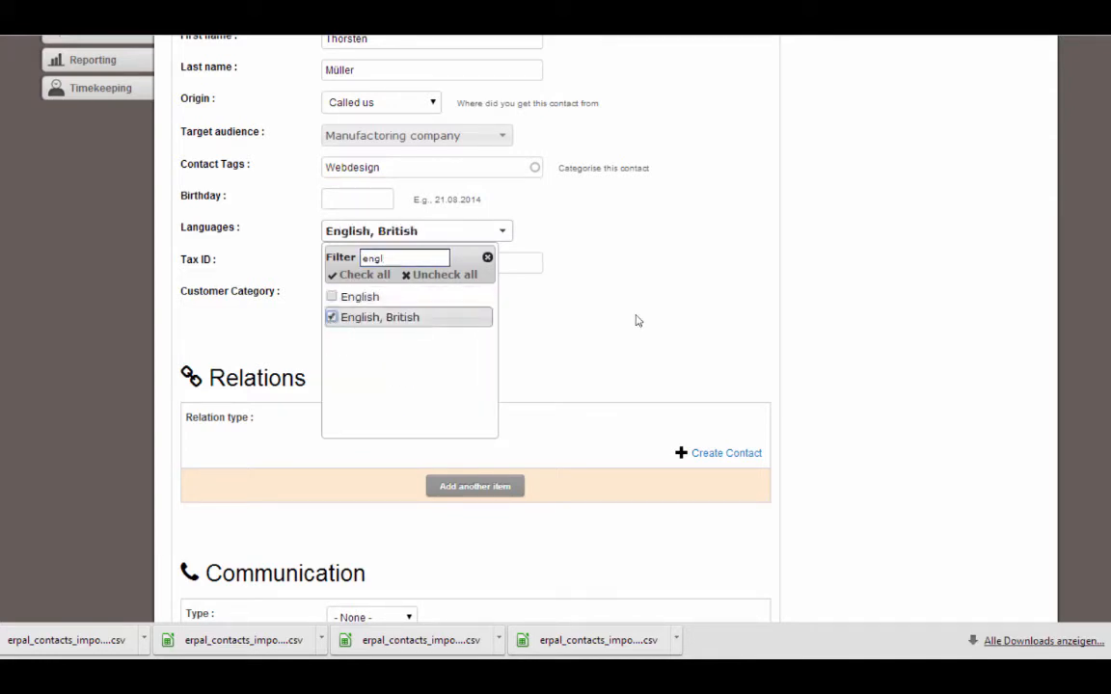
{"action": "left_click", "coordinate": [473, 289]}
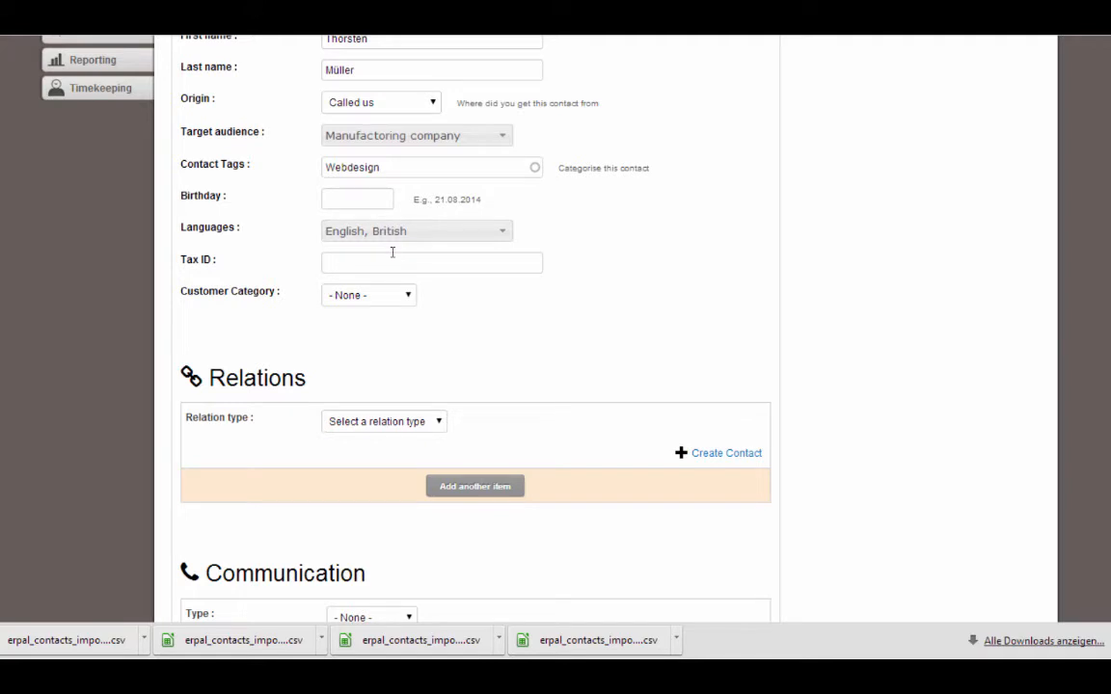
Set the customer category to A-Customer
{"action": "left_click", "coordinate": [368, 296]}
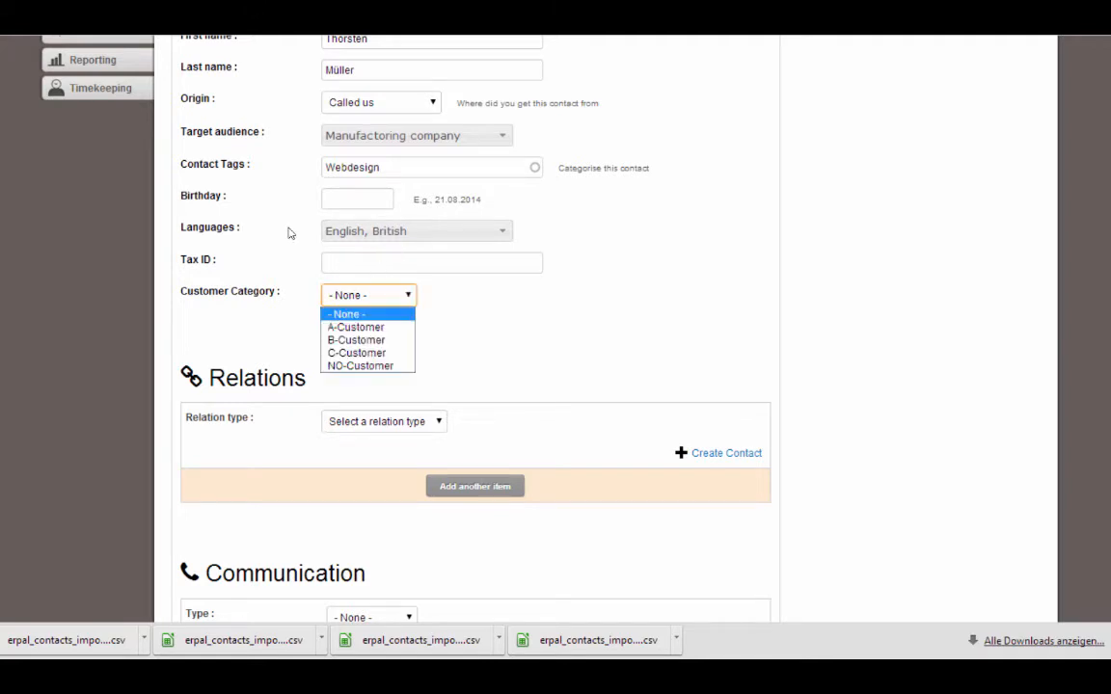
{"action": "left_click", "coordinate": [363, 328]}
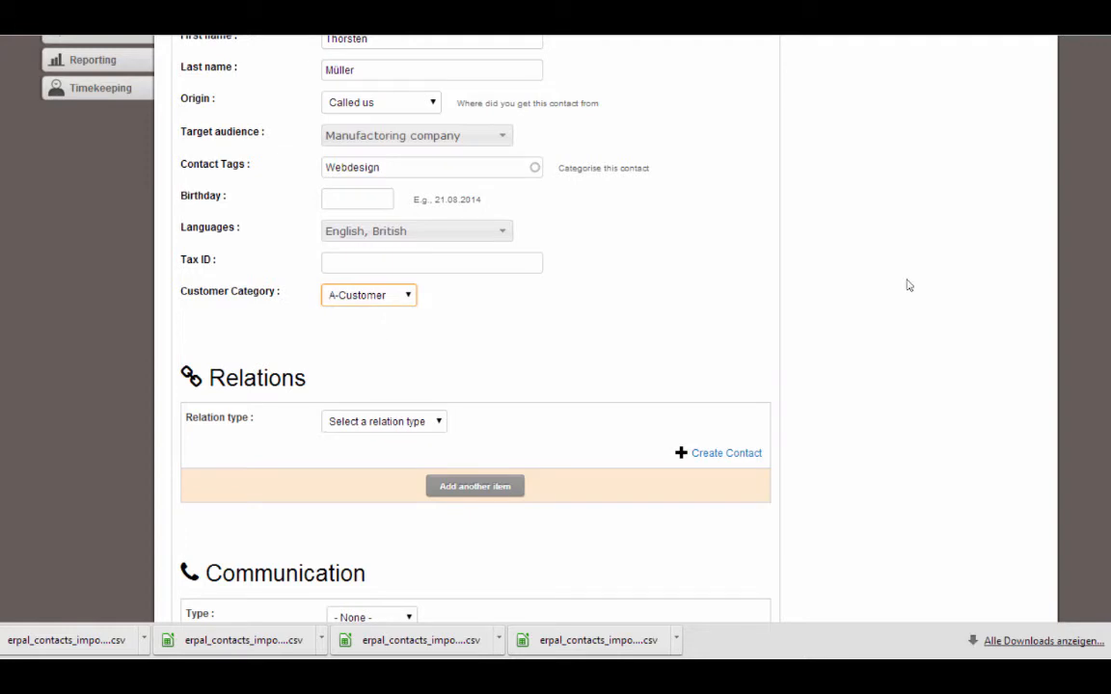
{"action": "scroll", "coordinate": [905, 170], "scroll_direction": "down", "scroll_amount": 3}
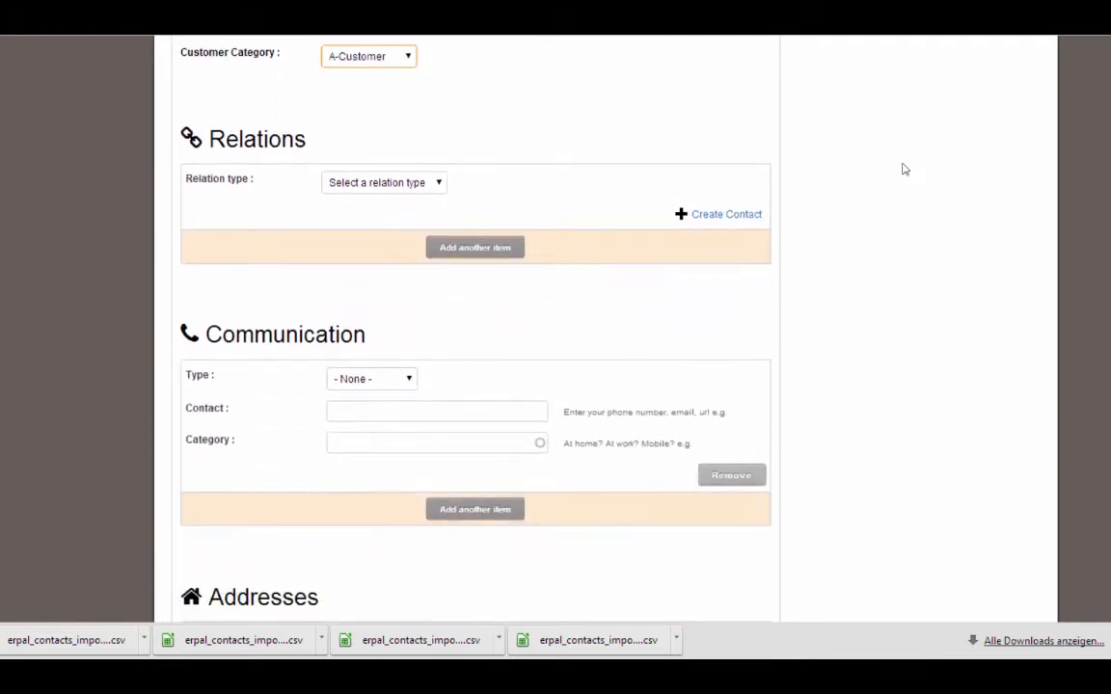
Add a Works at relation to a new company contact named My Company GmbH
{"action": "left_click", "coordinate": [362, 187]}
{"action": "left_click", "coordinate": [349, 214]}
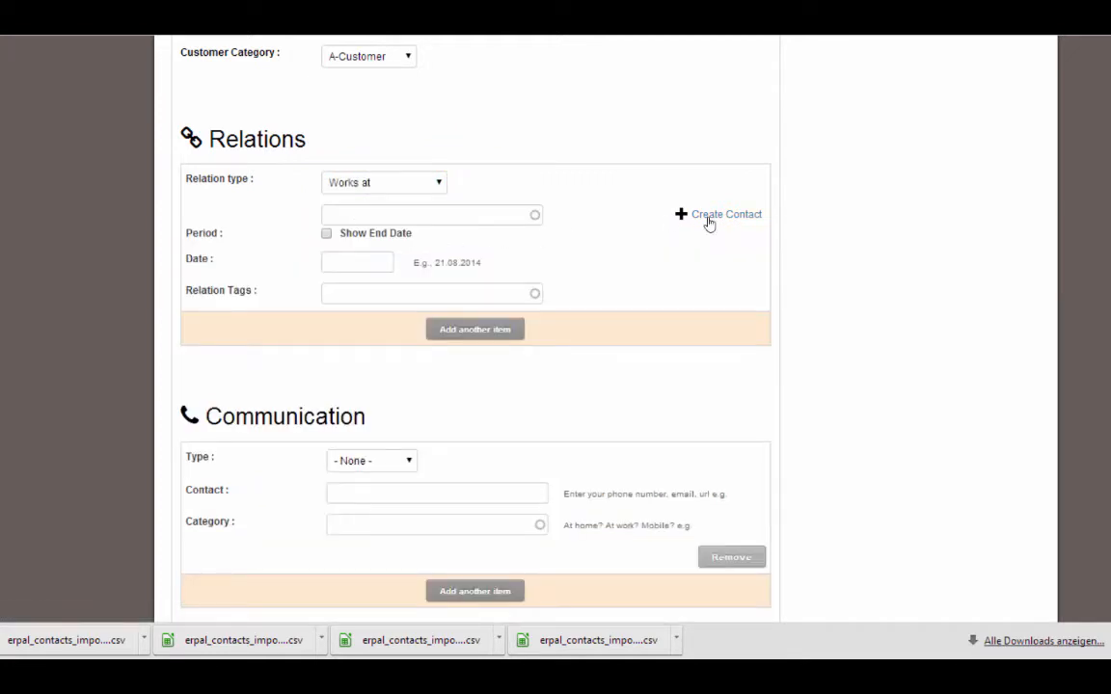
{"action": "left_click", "coordinate": [712, 216]}
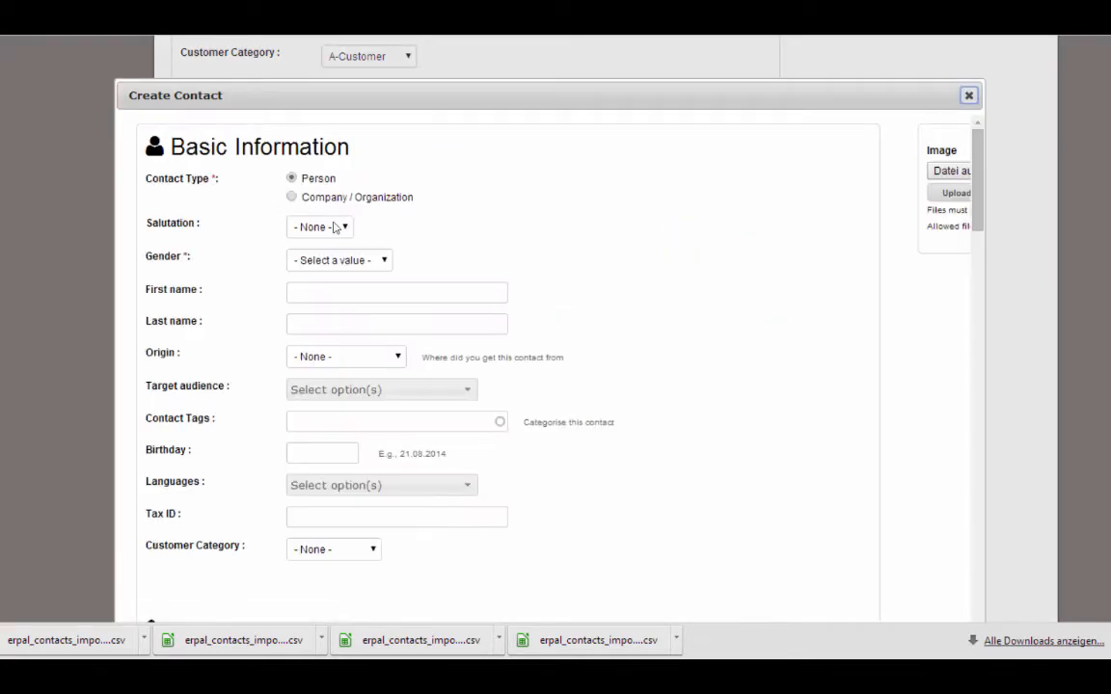
{"action": "left_click", "coordinate": [313, 198]}
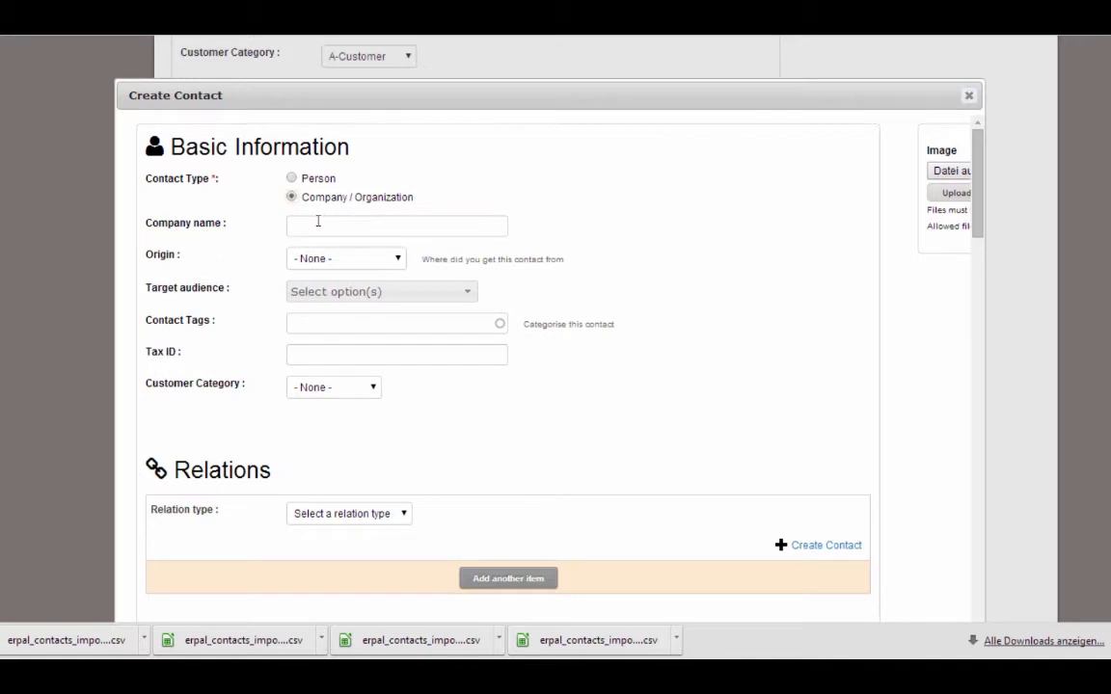
{"action": "left_click", "coordinate": [315, 223]}
{"action": "type", "text": "My compnay"}
{"action": "key", "text": "BackSpace"}
{"action": "key", "text": "BackSpace"}
{"action": "key", "text": "BackSpace"}
{"action": "type", "text": "any"}
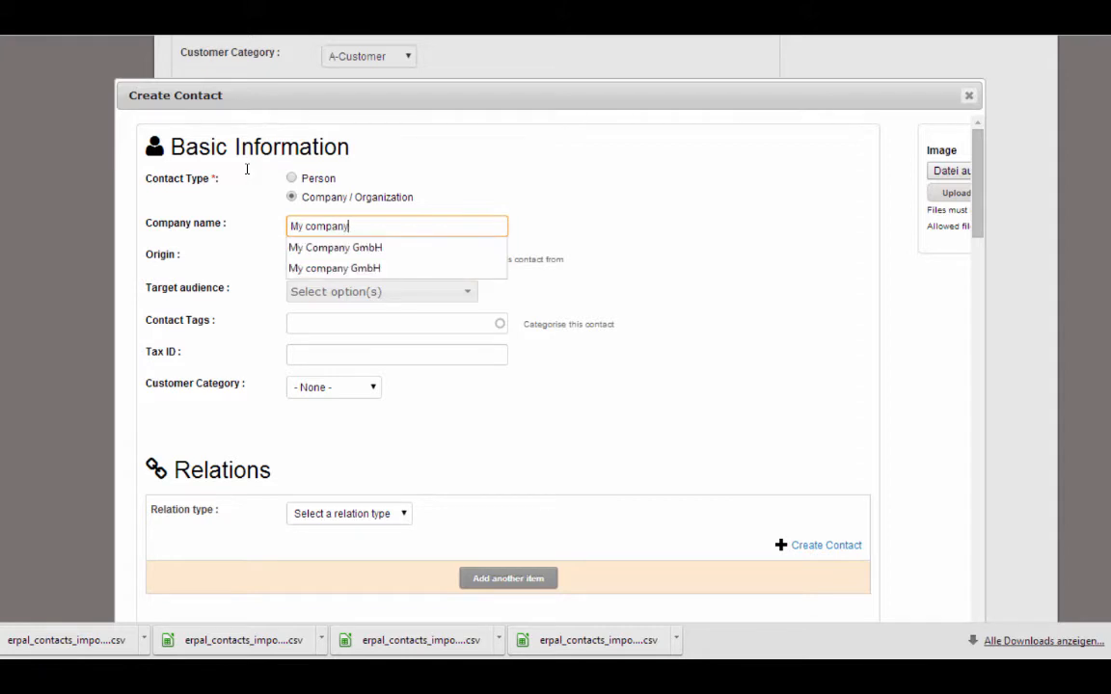
{"action": "key", "text": "Down"}
{"action": "key", "text": "Return"}
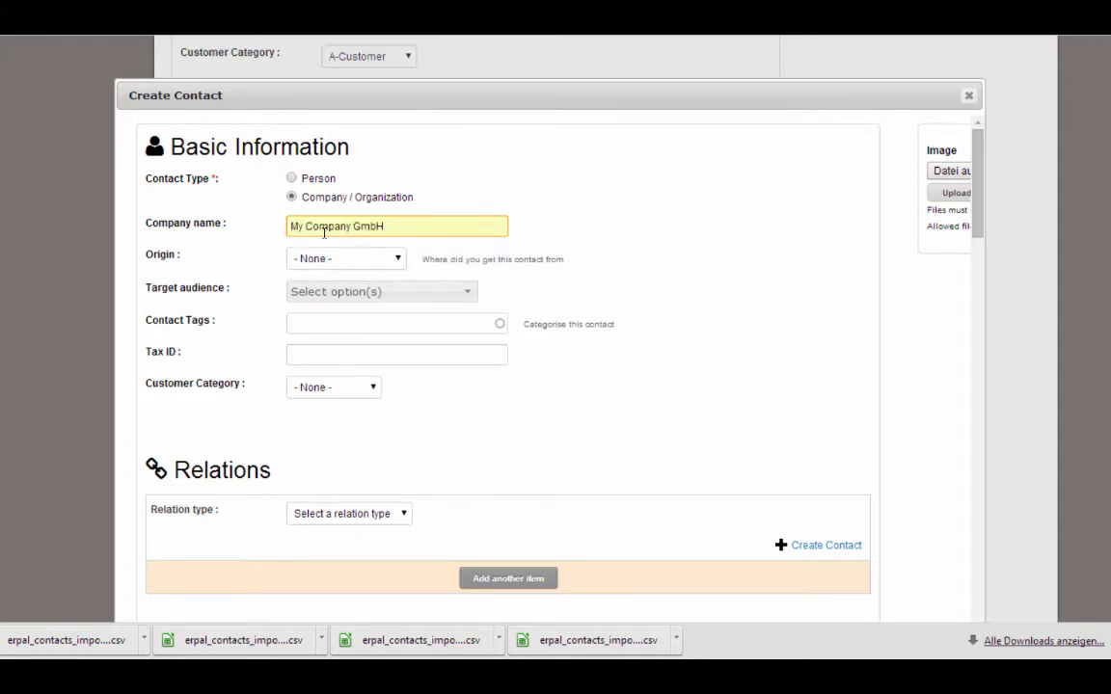
{"action": "left_click", "coordinate": [319, 258]}
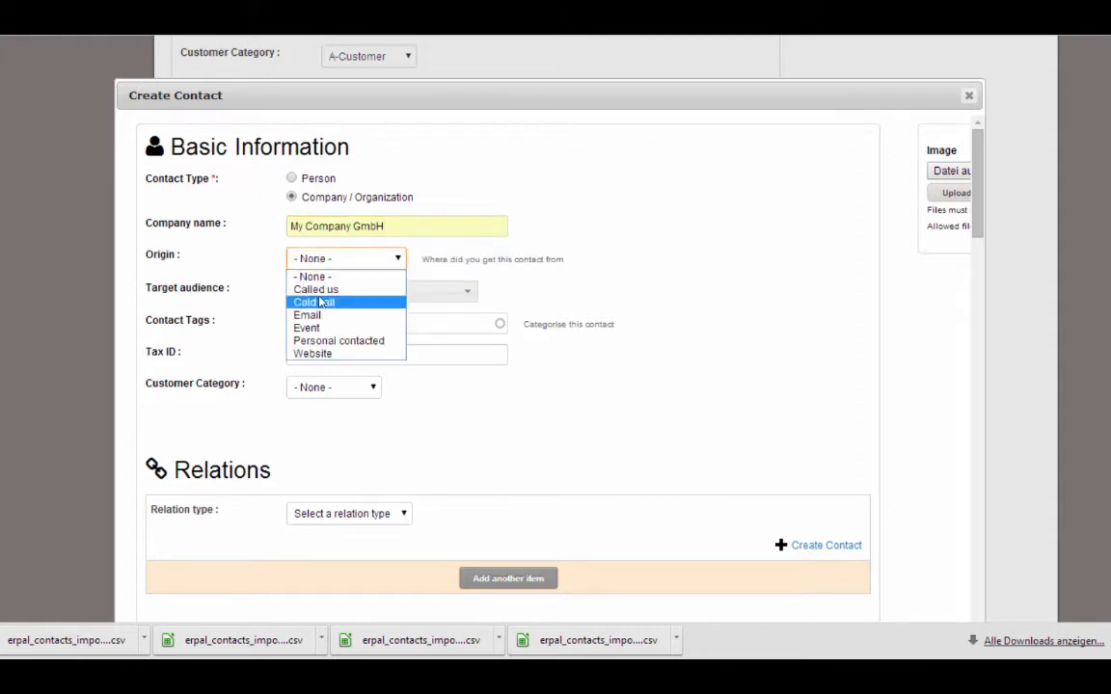
{"action": "left_click", "coordinate": [491, 164]}
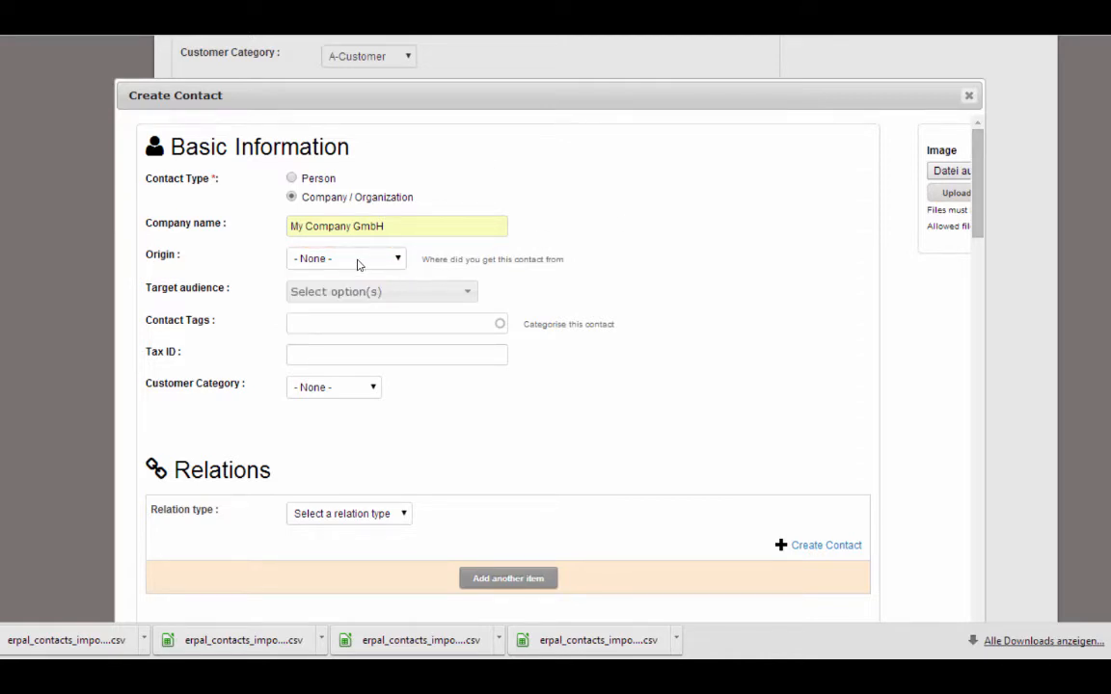
Fill in the company address's street, postal code and city
{"action": "scroll", "coordinate": [984, 256], "scroll_direction": "down", "scroll_amount": 3}
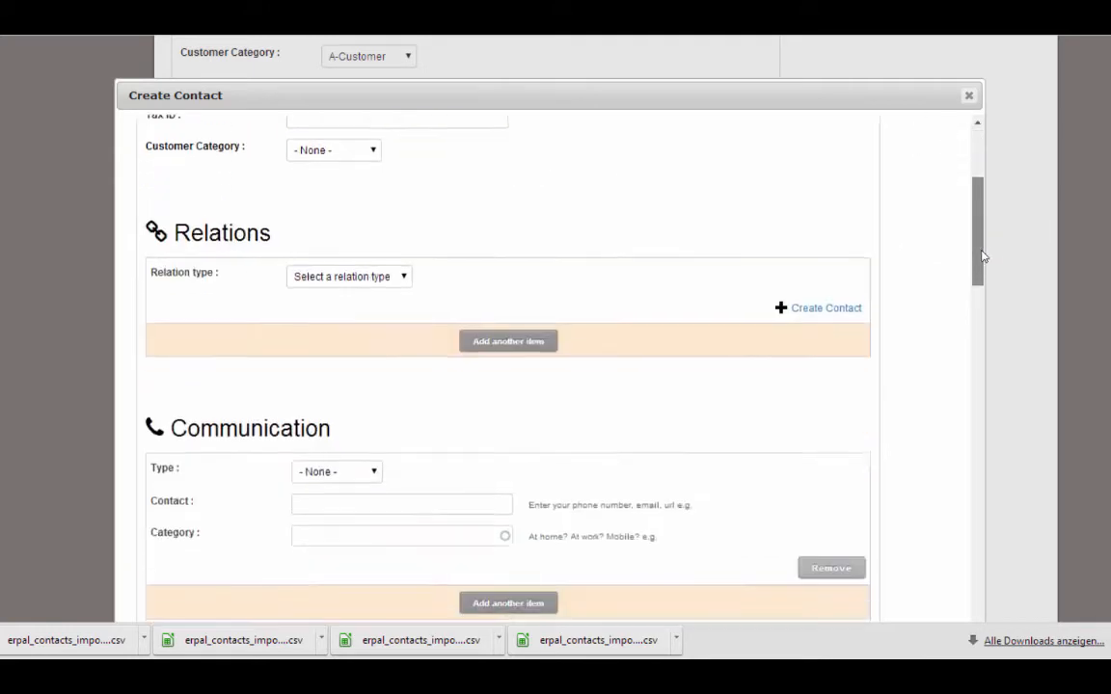
{"action": "scroll", "coordinate": [982, 270], "scroll_direction": "down", "scroll_amount": 3}
{"action": "scroll", "coordinate": [893, 334], "scroll_direction": "down", "scroll_amount": 3}
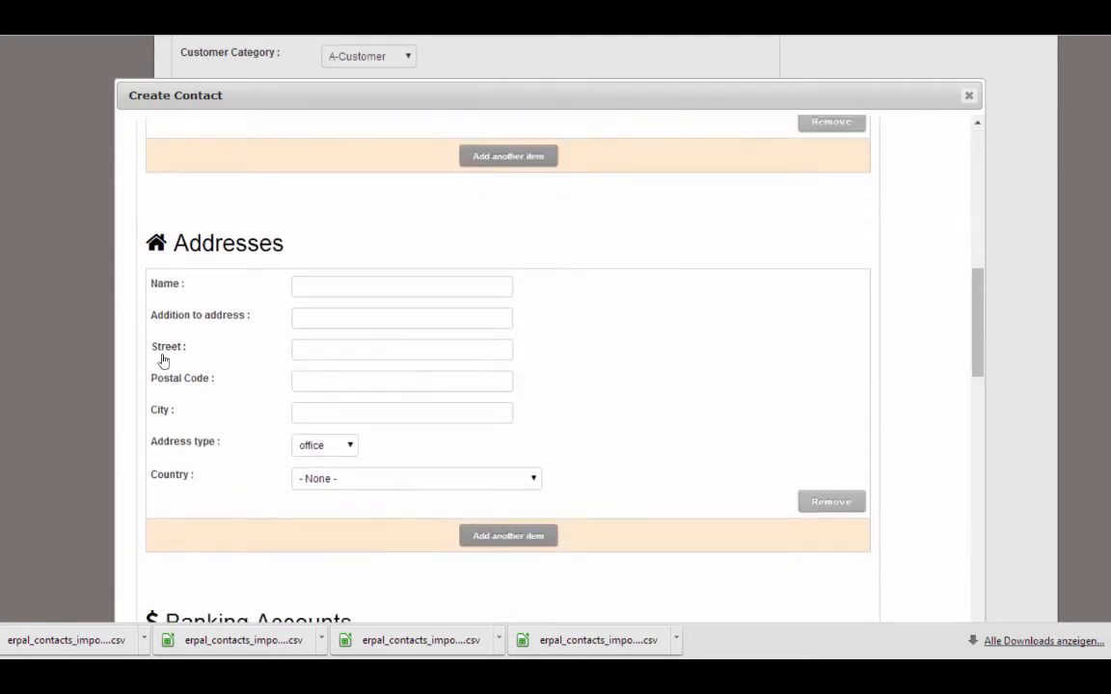
{"action": "left_click", "coordinate": [296, 351]}
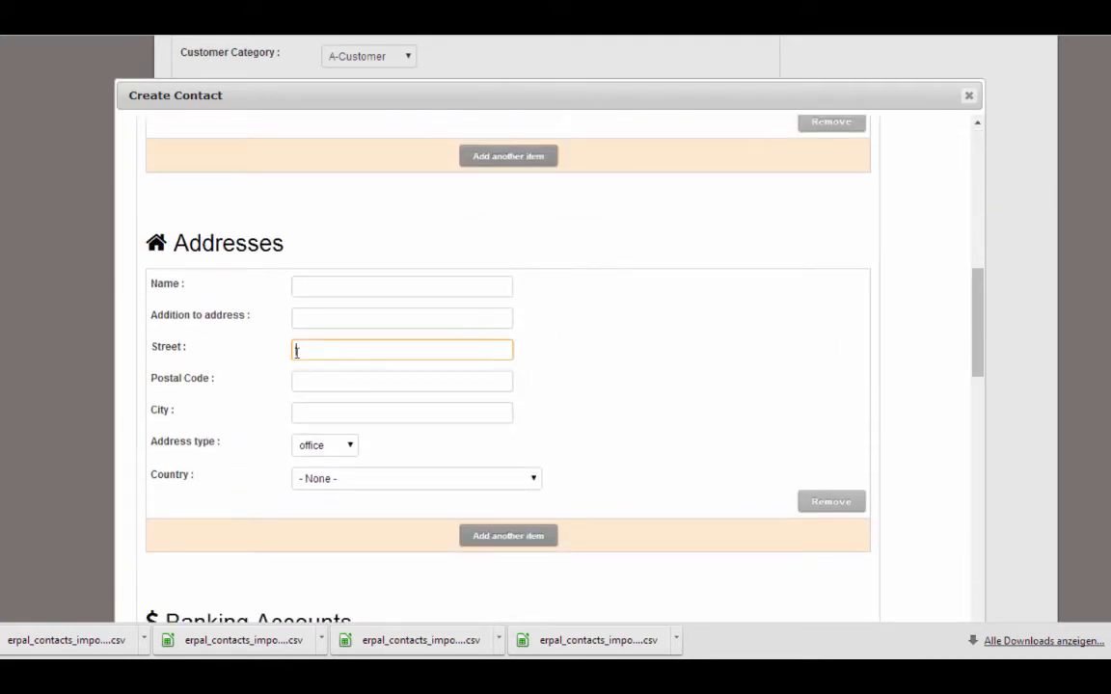
{"action": "type", "text": "Comapany address"}
{"action": "key", "text": "Tab"}
{"action": "type", "text": "4567"}
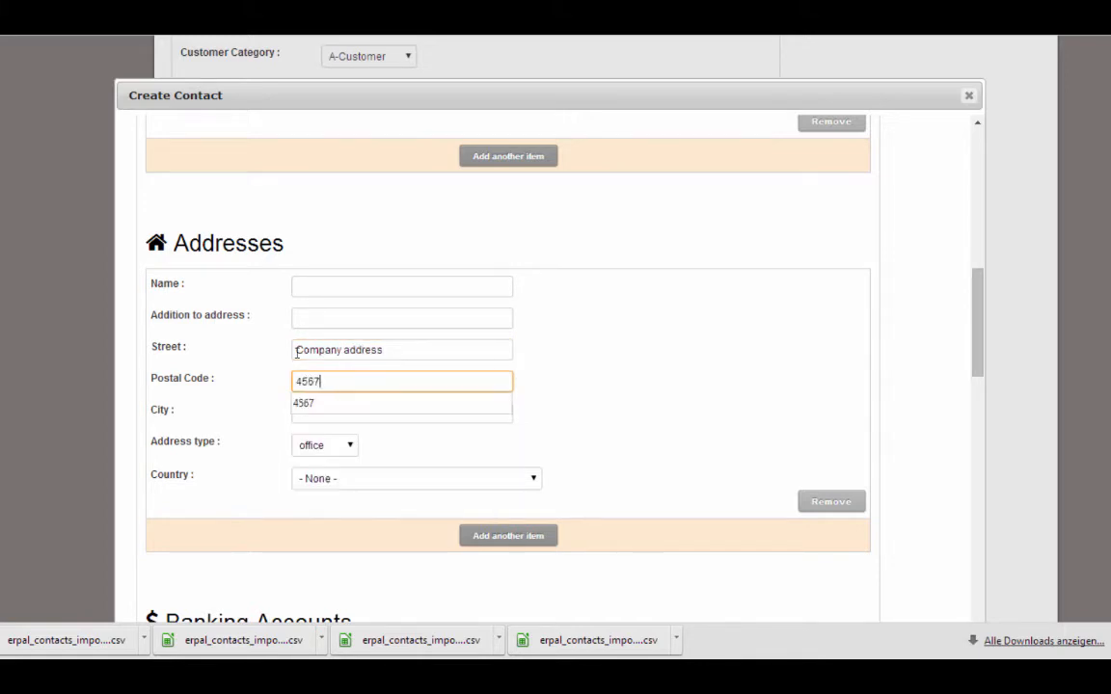
{"action": "type", "text": "9"}
{"action": "key", "text": "Tab"}
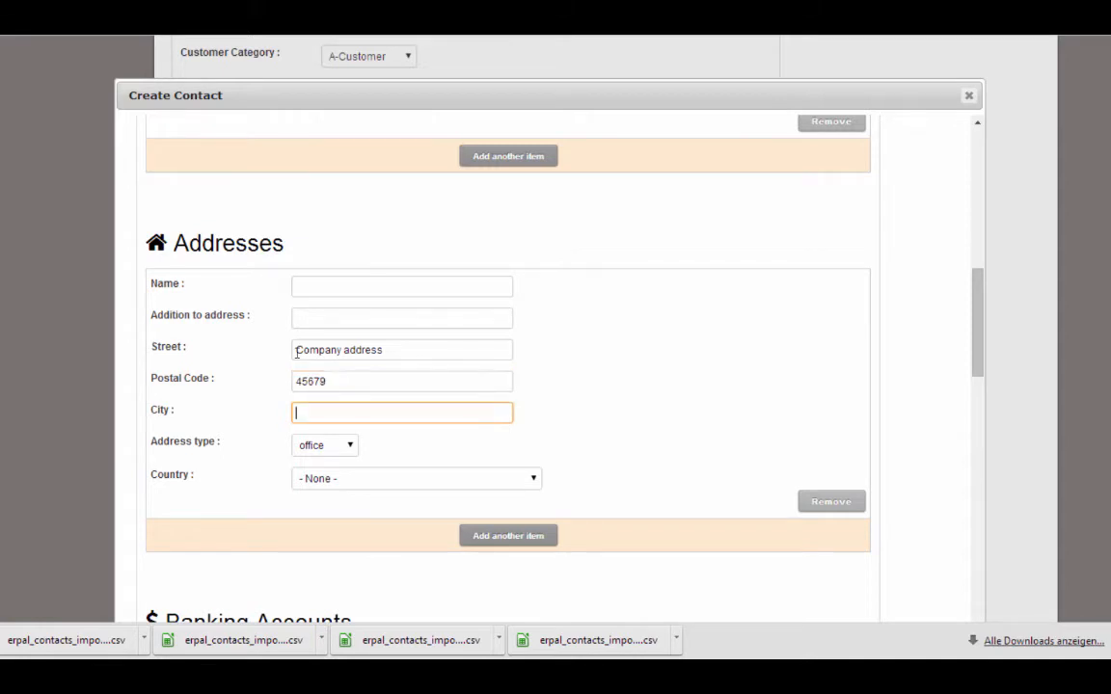
{"action": "type", "text": "Ney York"}
Set the address country to United States and keep office as the address type
{"action": "left_click", "coordinate": [325, 476]}
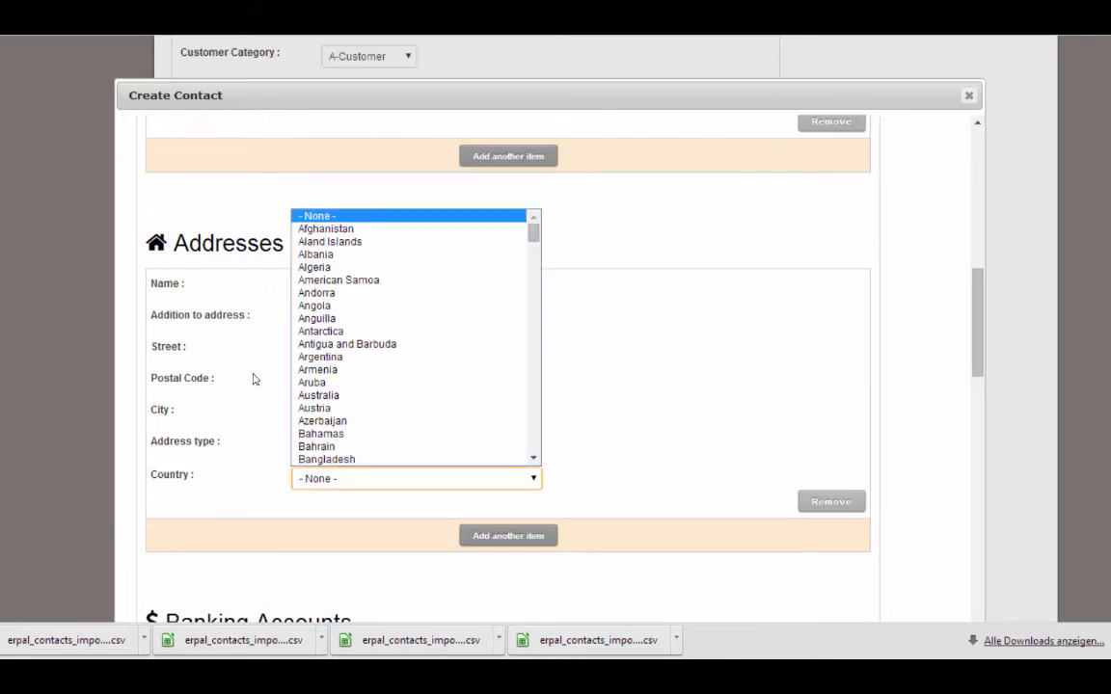
{"action": "type", "text": "un"}
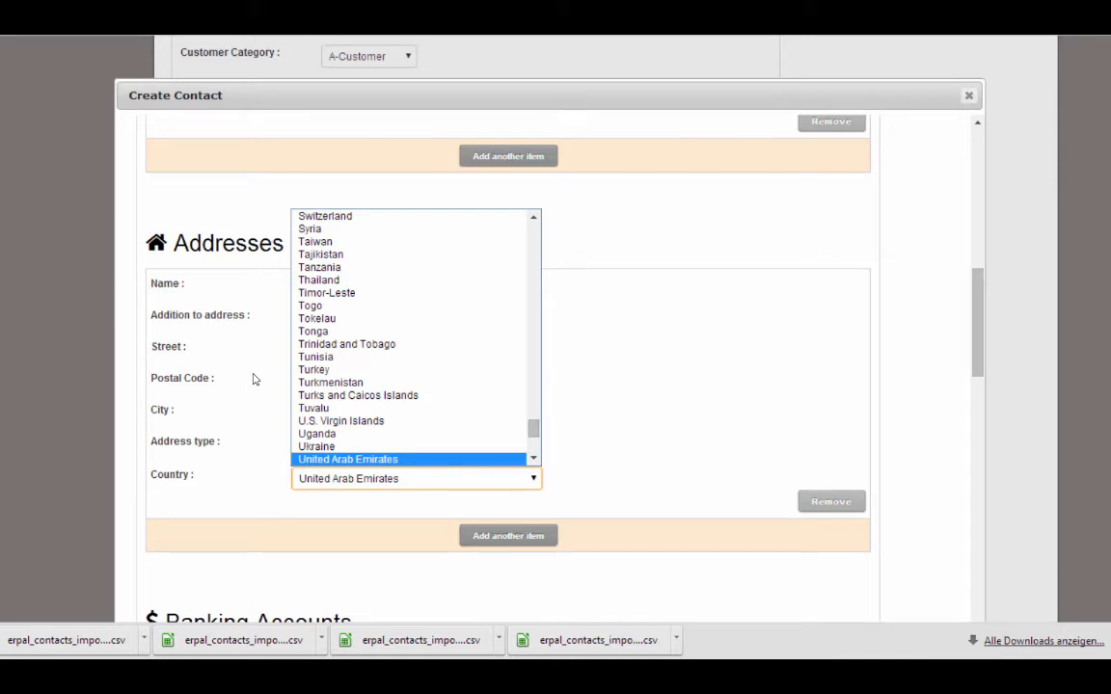
{"action": "key", "text": "Down"}
{"action": "key", "text": "Down"}
{"action": "key", "text": "Return"}
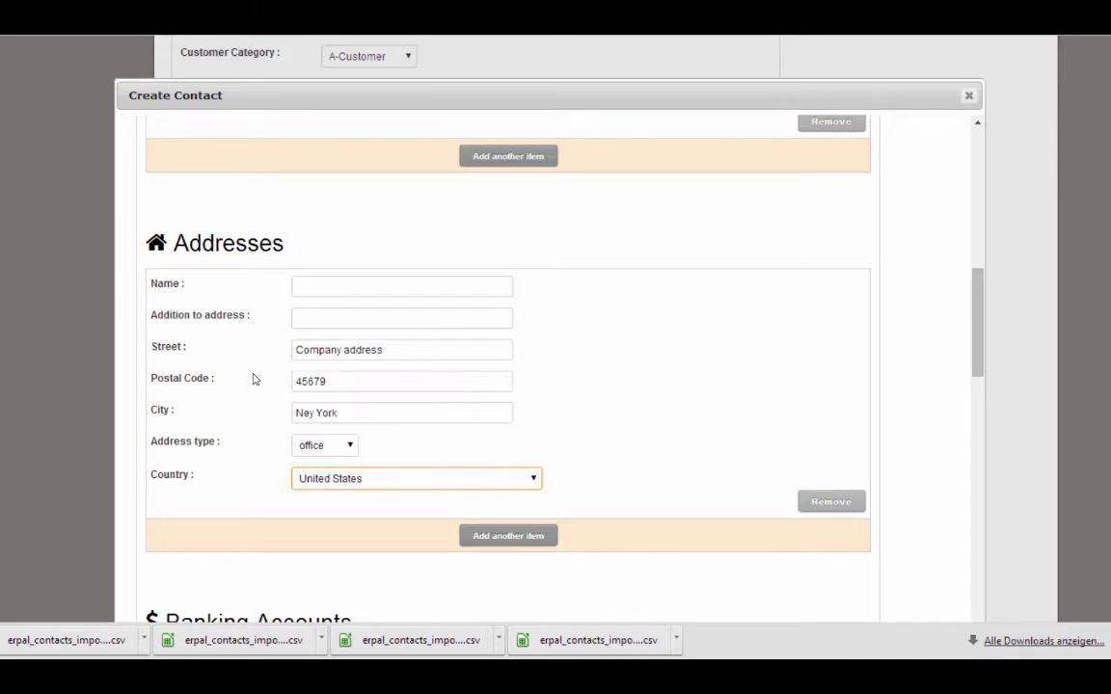
{"action": "left_click", "coordinate": [324, 445]}
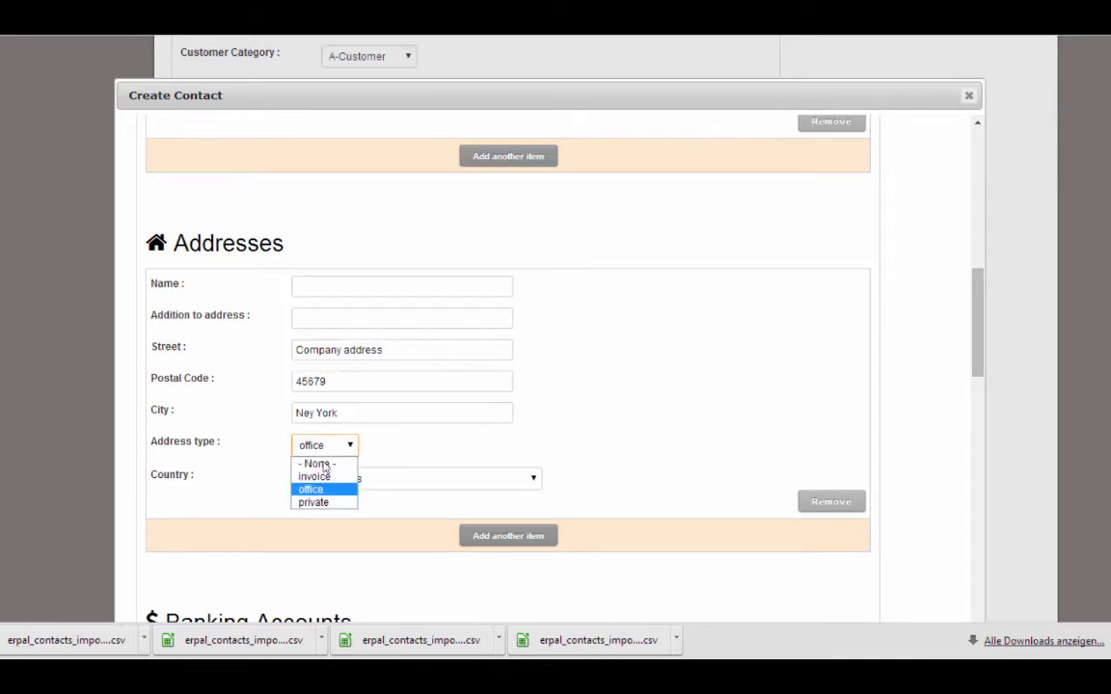
{"action": "left_click", "coordinate": [315, 490]}
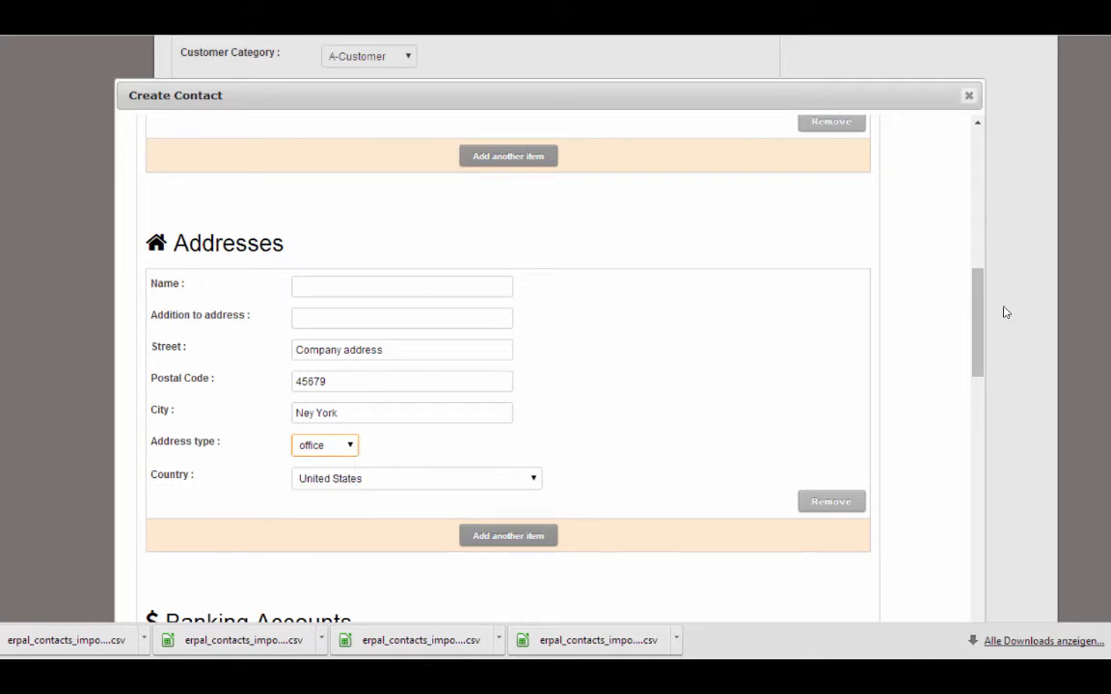
{"action": "scroll", "coordinate": [982, 358], "scroll_direction": "down", "scroll_amount": 3}
Add the note 'Very interesting company, we want them as a customer' and save the company
{"action": "left_click_drag", "start_coordinate": [983, 358], "coordinate": [982, 441]}
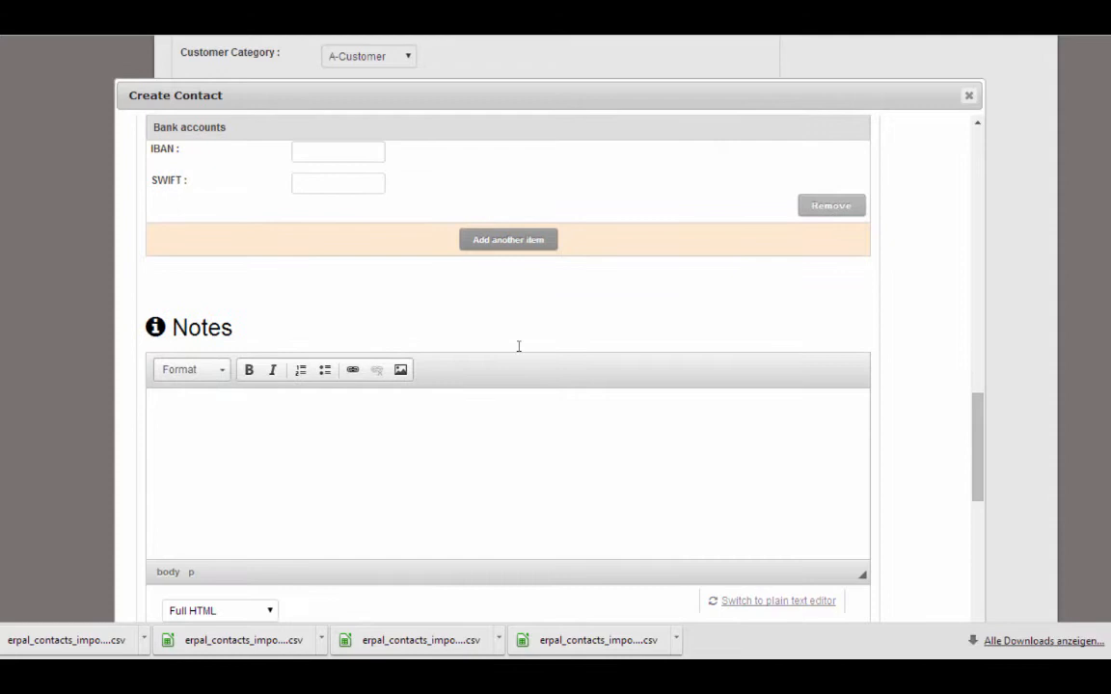
{"action": "left_click", "coordinate": [657, 442]}
{"action": "type", "text": "Very interesting comp"}
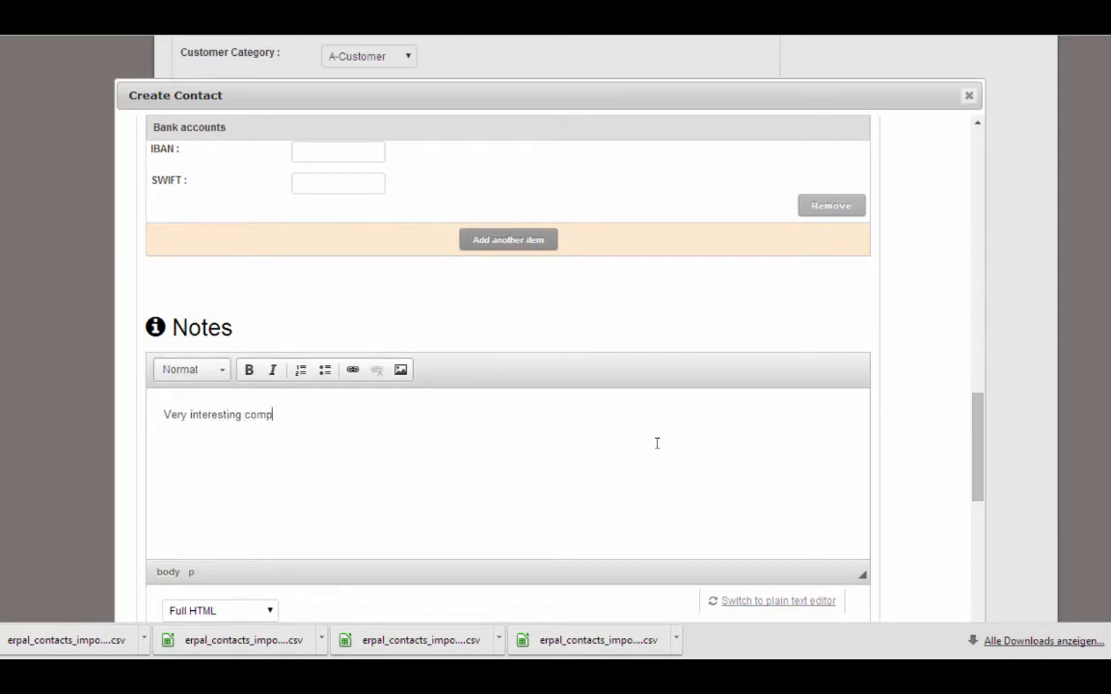
{"action": "type", "text": "any, we want them as a customer"}
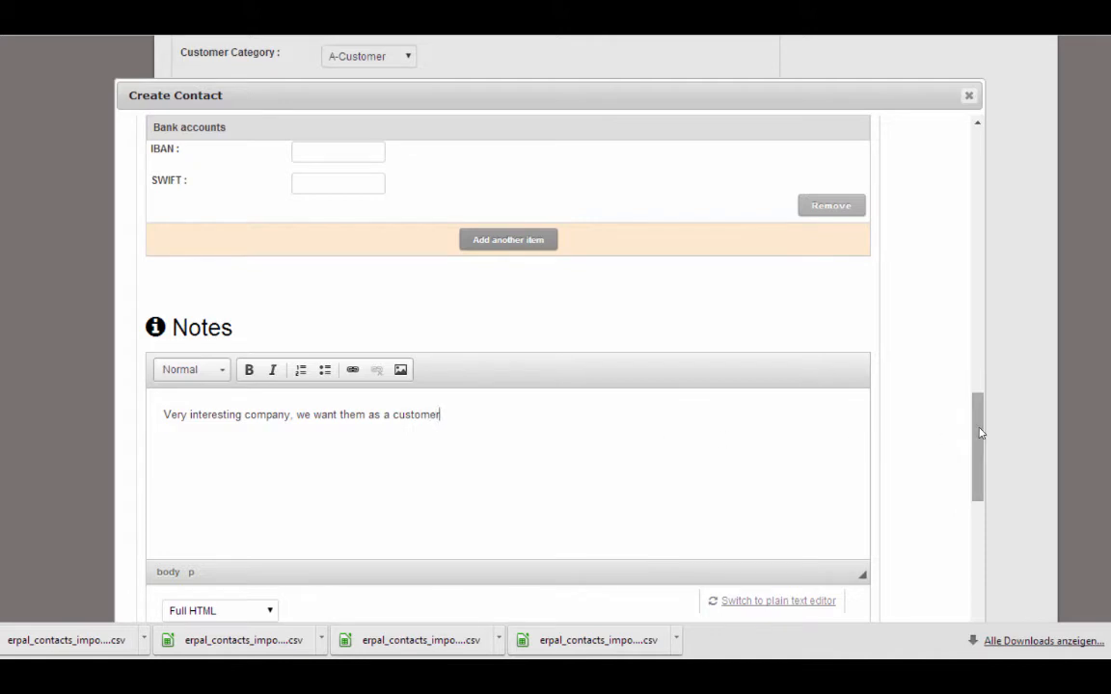
{"action": "left_click_drag", "start_coordinate": [980, 433], "coordinate": [980, 543]}
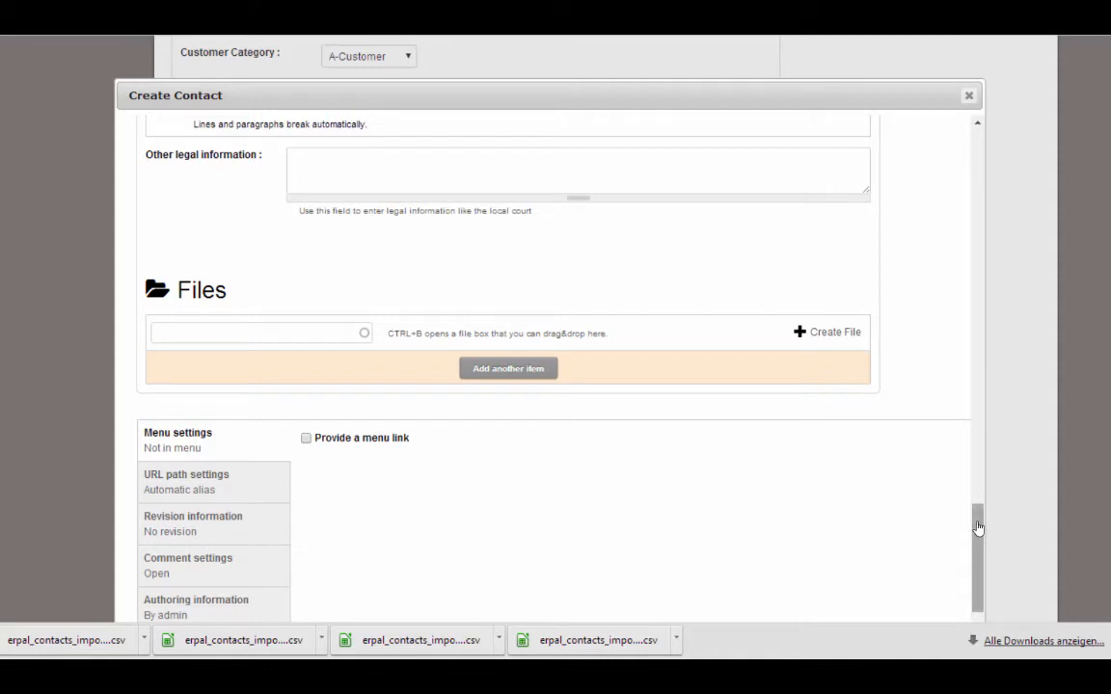
{"action": "left_click_drag", "start_coordinate": [980, 525], "coordinate": [979, 572]}
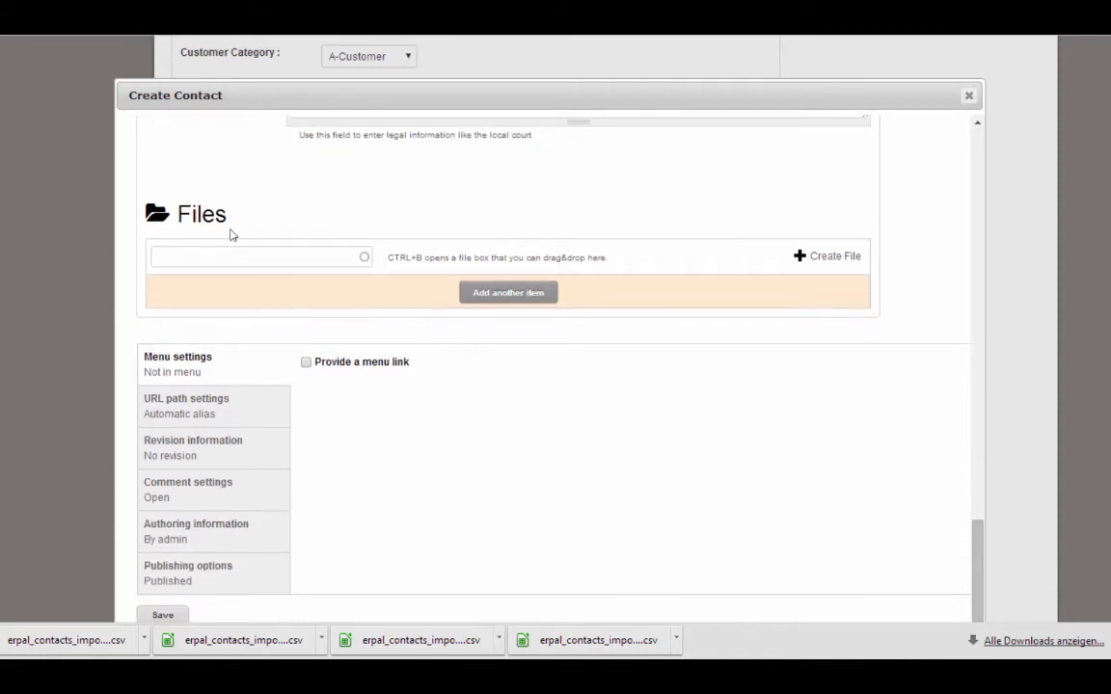
{"action": "left_click", "coordinate": [161, 609]}
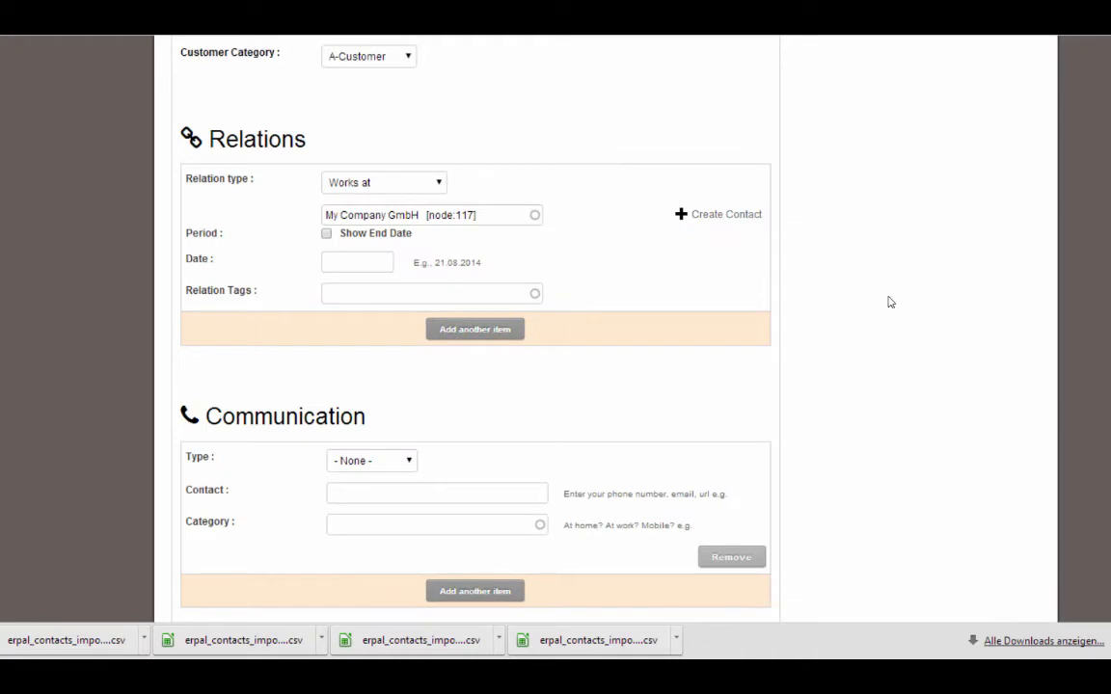
Add a Phone communication entry with the contact's phone number, category Work
{"action": "left_click", "coordinate": [495, 487]}
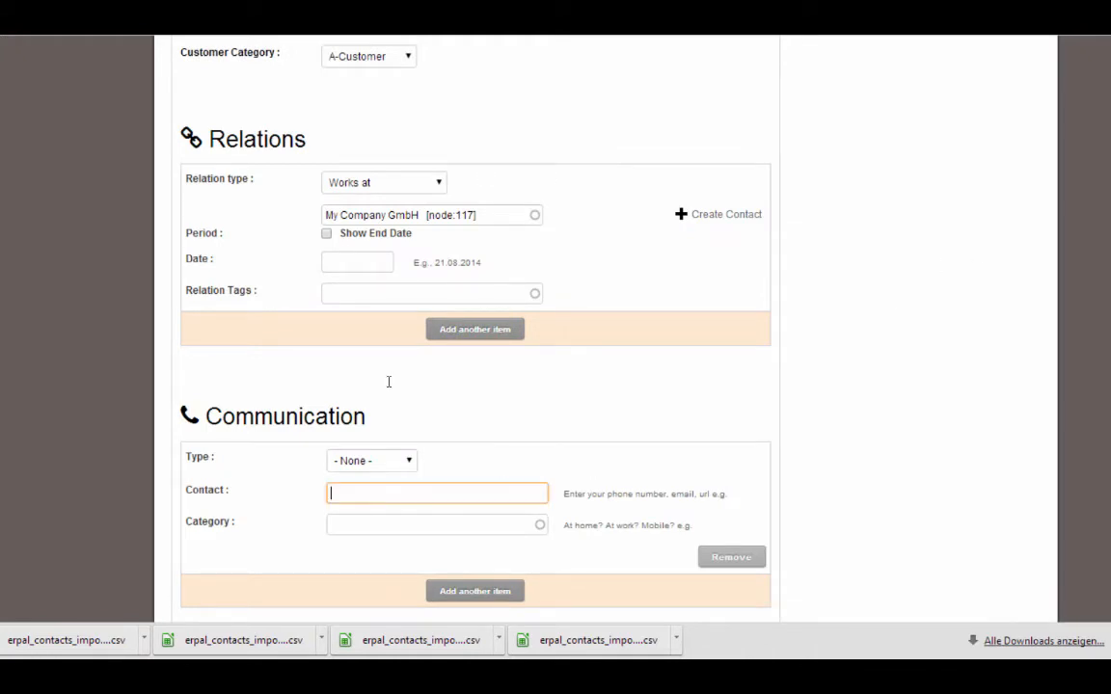
{"action": "left_click", "coordinate": [396, 461]}
{"action": "key", "text": "Down"}
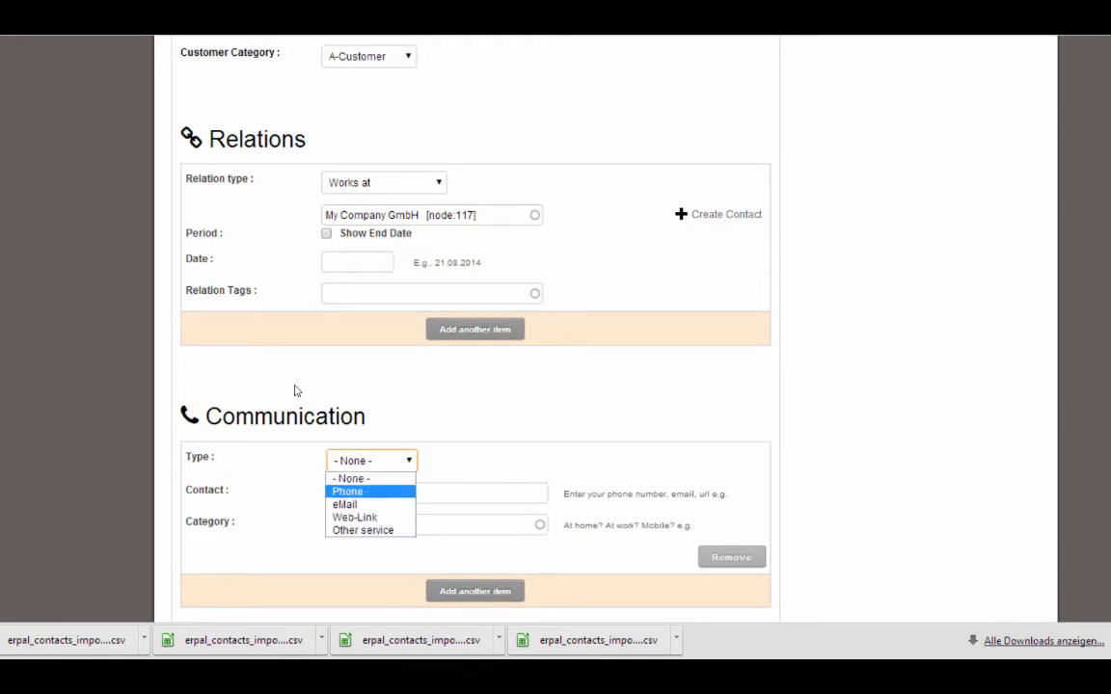
{"action": "key", "text": "Tab"}
{"action": "type", "text": "0987654321"}
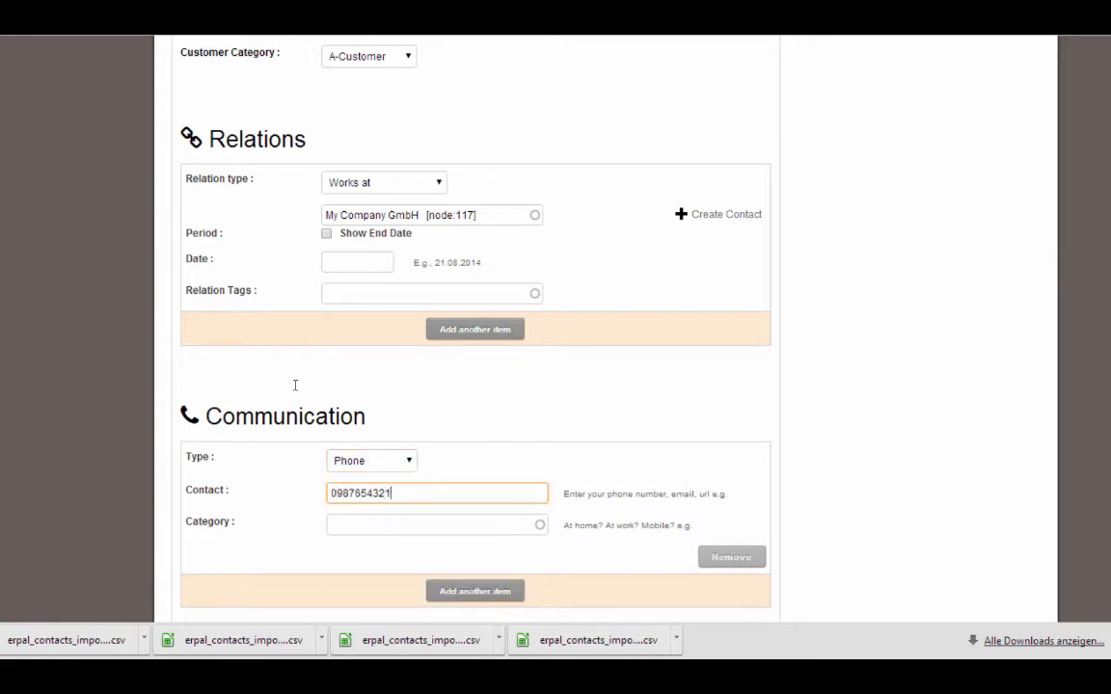
{"action": "left_click", "coordinate": [501, 522]}
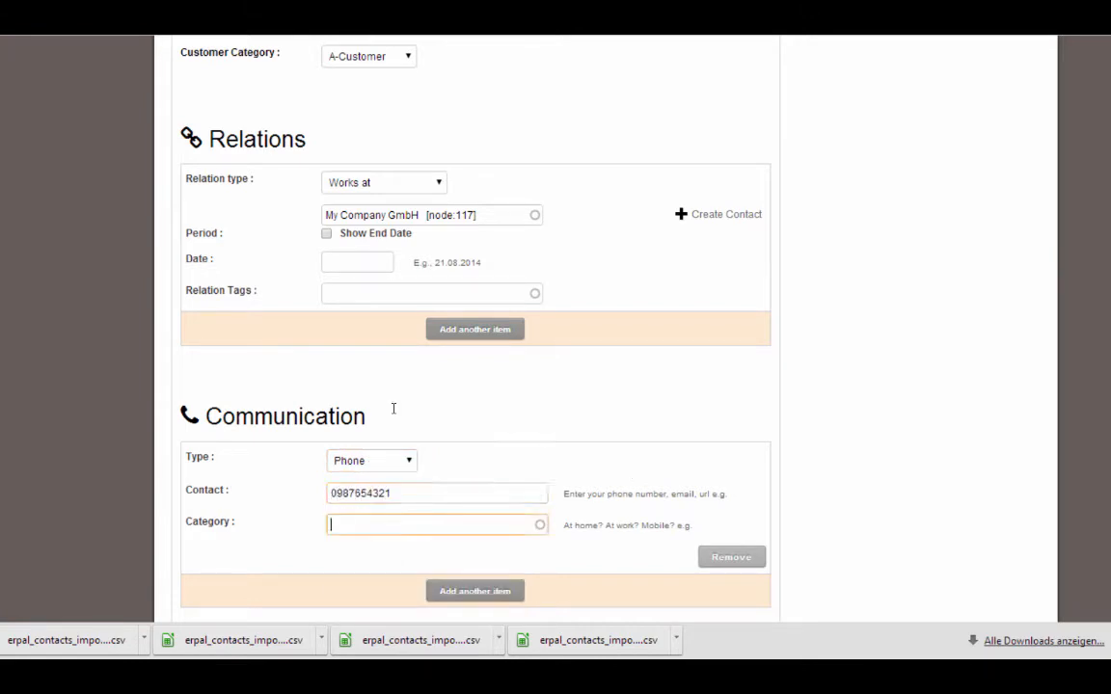
{"action": "type", "text": "work"}
{"action": "left_click", "coordinate": [436, 543]}
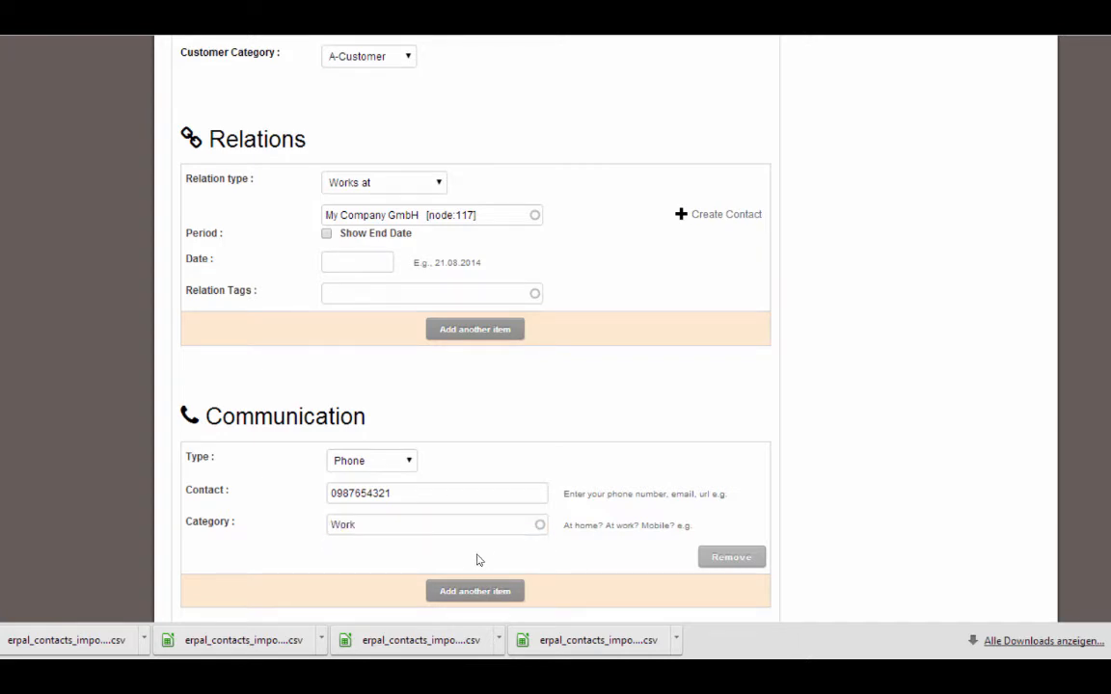
Add a second communication entry of type eMail with the contact's e-mail address
{"action": "left_click", "coordinate": [477, 591]}
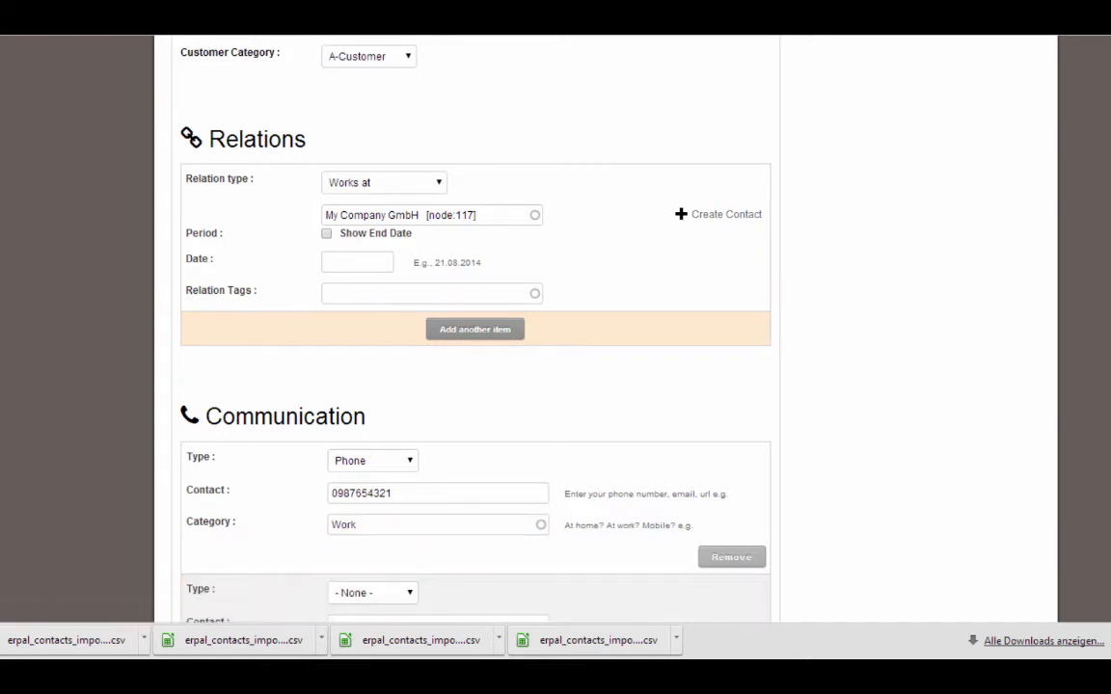
{"action": "scroll", "coordinate": [294, 234], "scroll_direction": "down", "scroll_amount": 4}
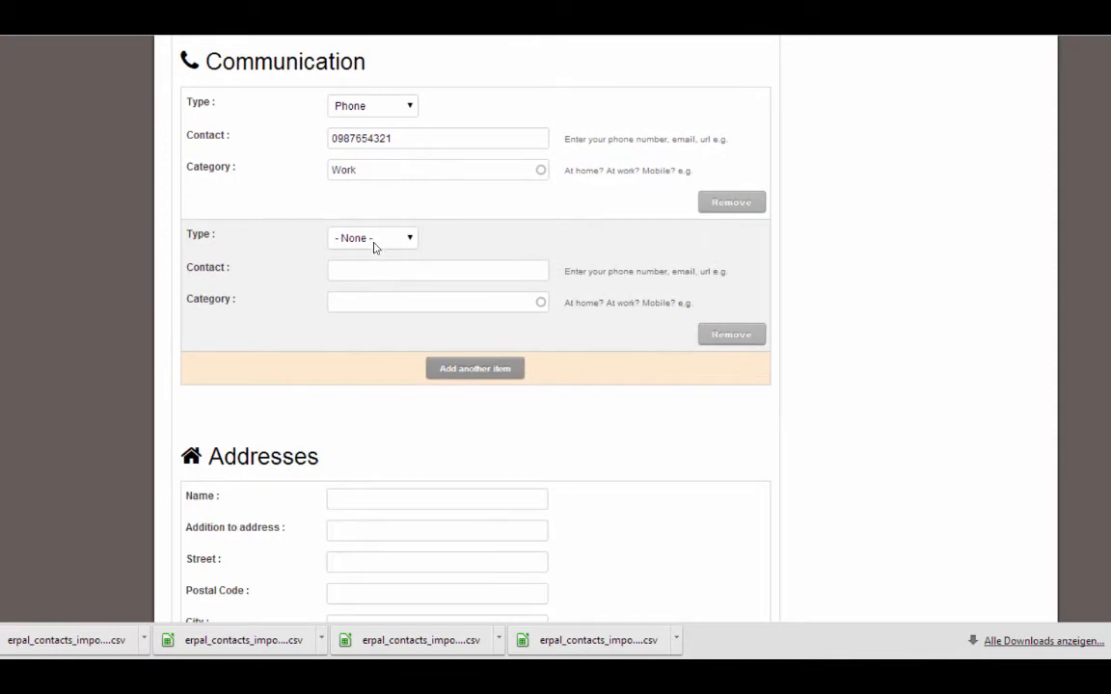
{"action": "left_click", "coordinate": [373, 242]}
{"action": "left_click", "coordinate": [349, 279]}
{"action": "left_click", "coordinate": [349, 276]}
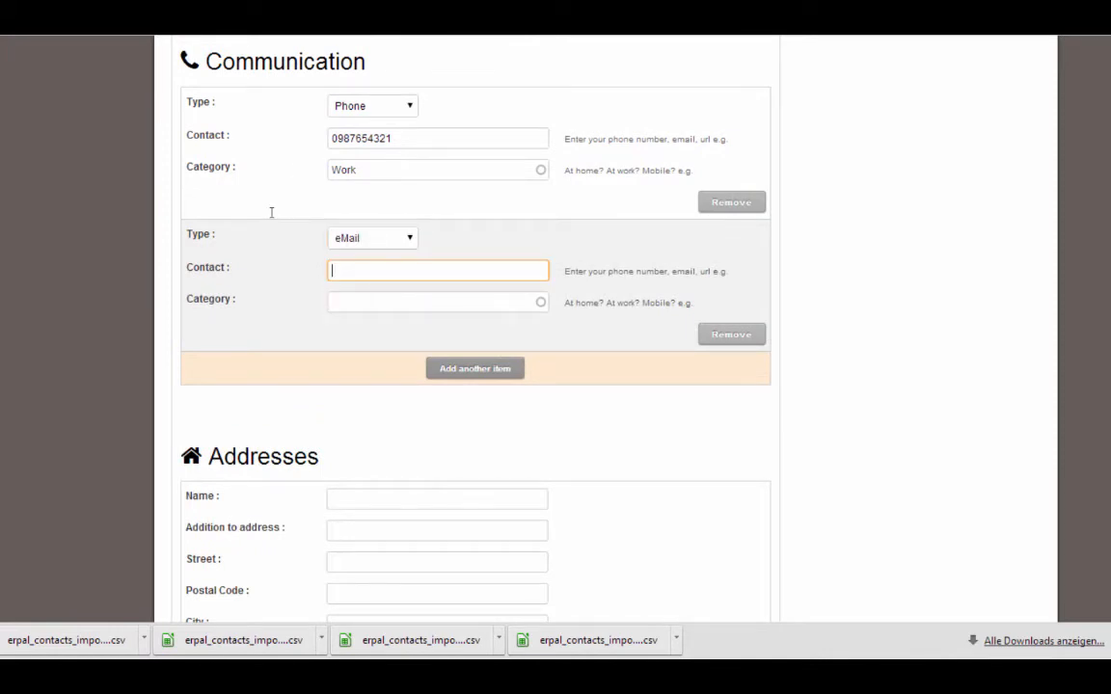
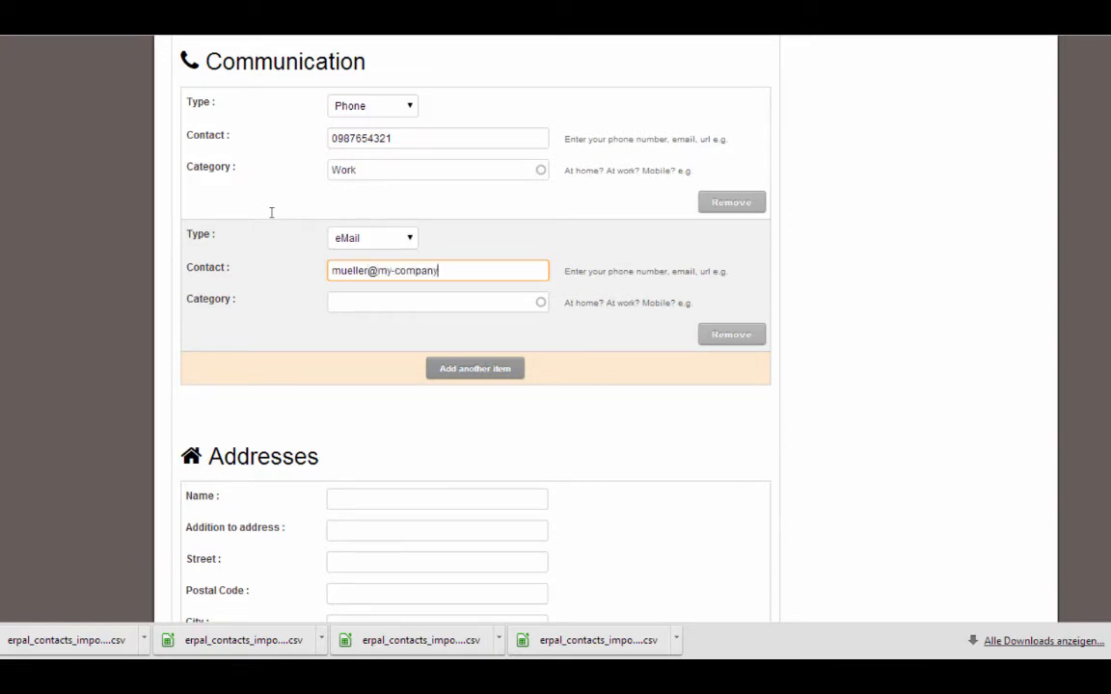
{"action": "scroll", "coordinate": [476, 328], "scroll_direction": "down", "scroll_amount": 10}
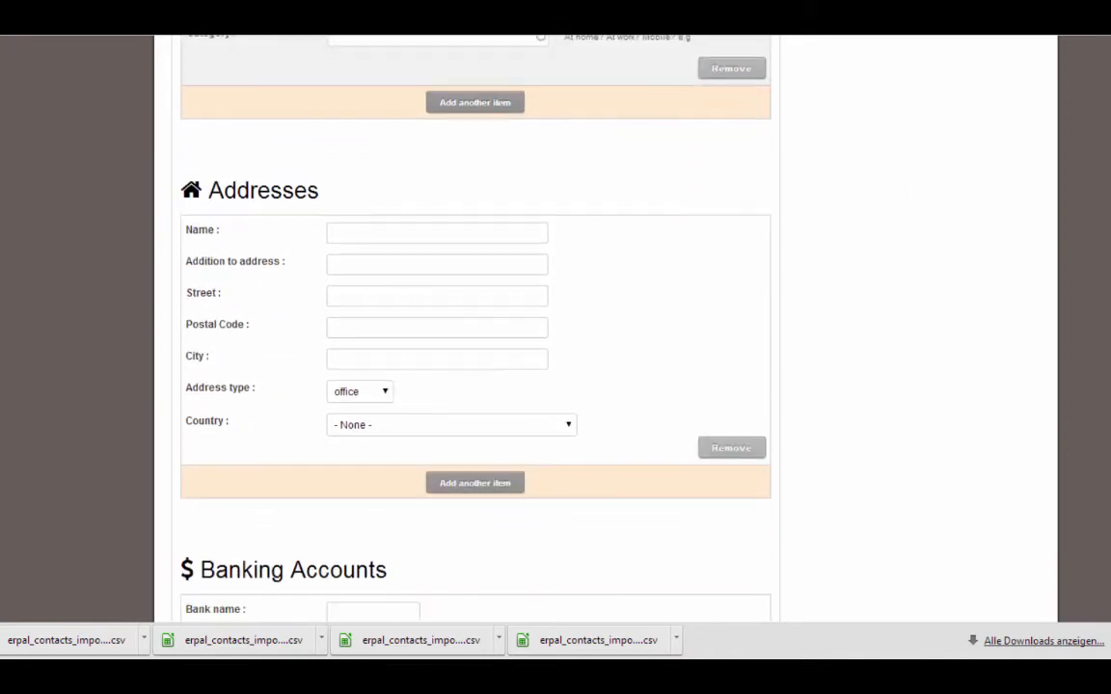
{"action": "scroll", "coordinate": [476, 328], "scroll_direction": "down", "scroll_amount": 5}
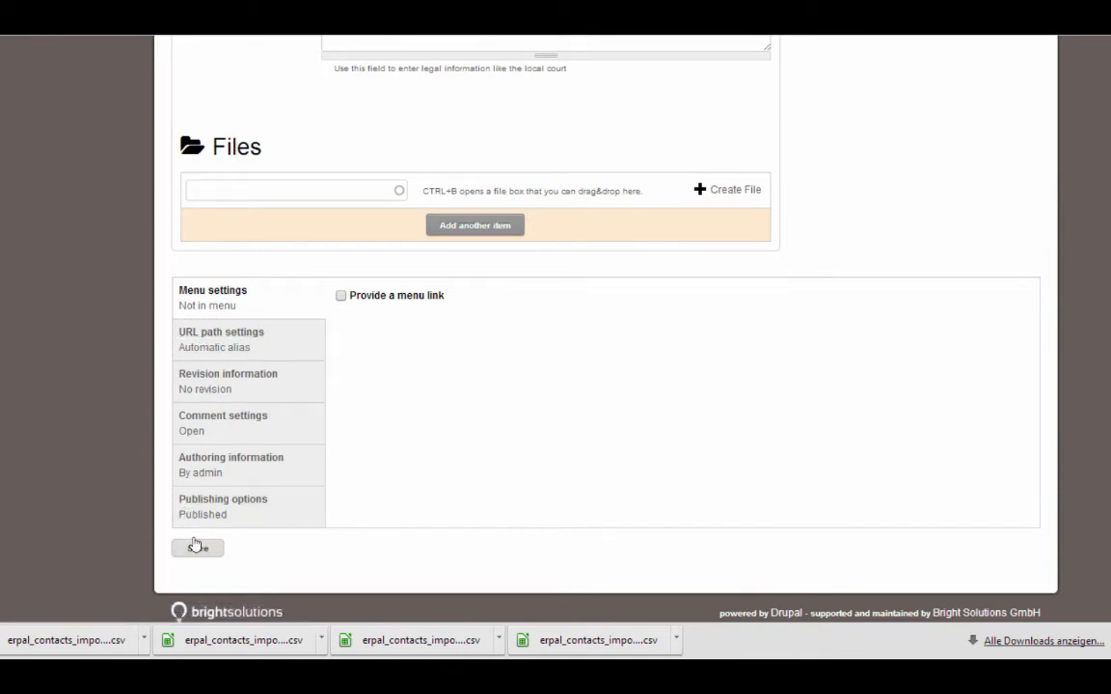
Save the person contact, confirm its Works at My Company GmbH relation, and open the company
{"action": "left_click", "coordinate": [196, 547]}
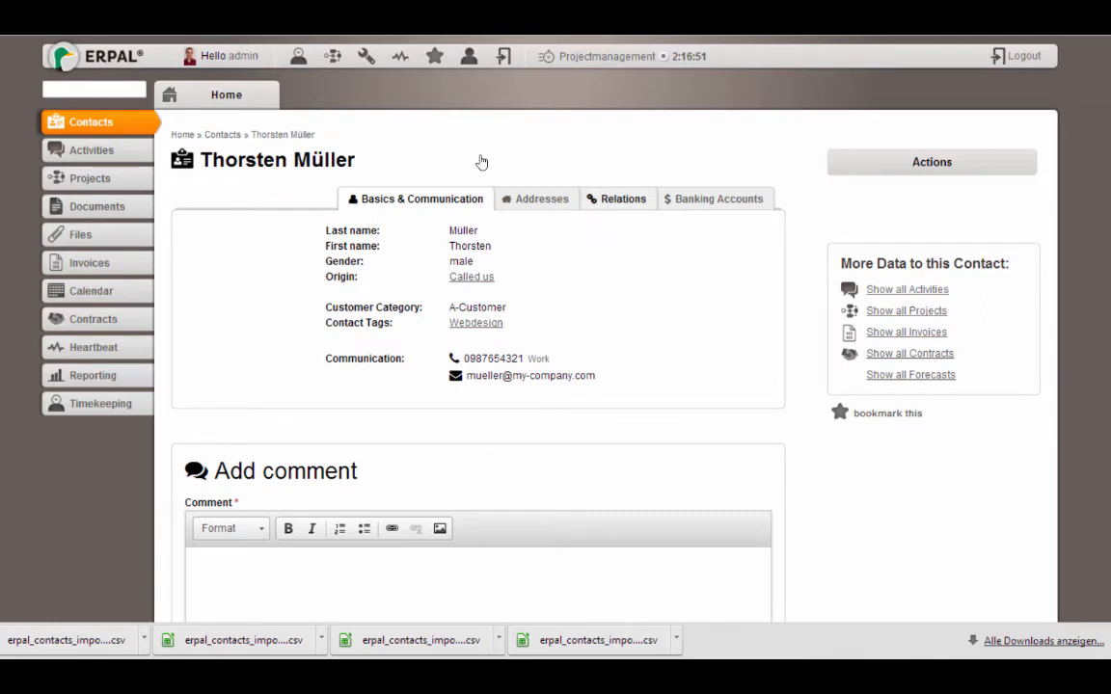
{"action": "left_click", "coordinate": [618, 198]}
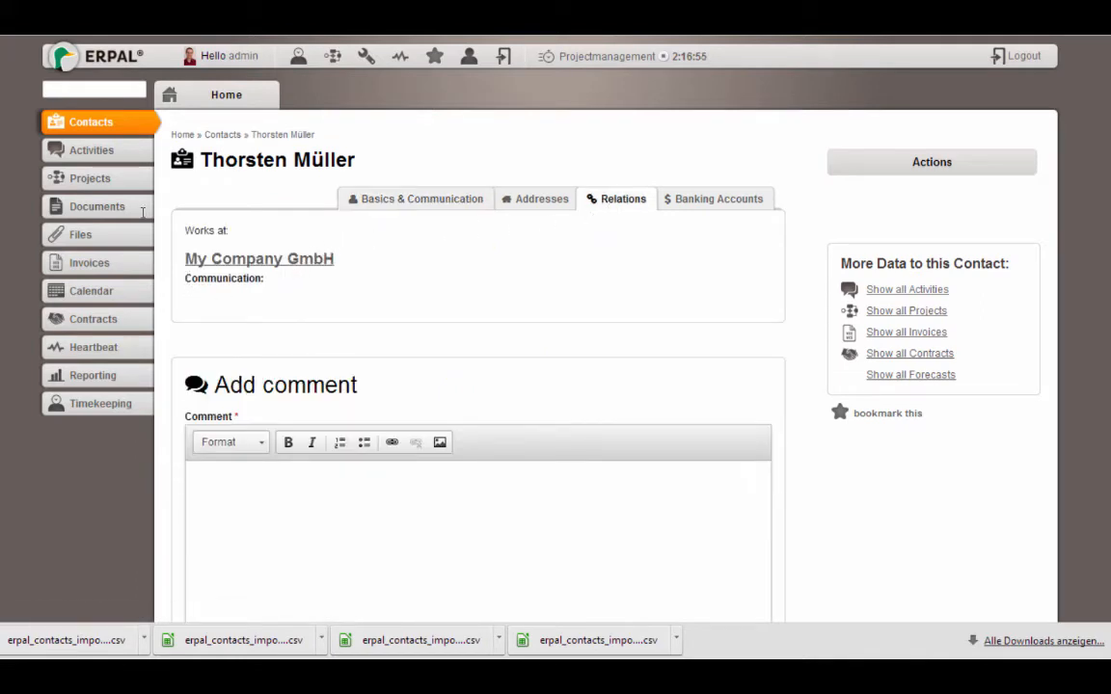
{"action": "left_click_drag", "start_coordinate": [185, 278], "coordinate": [268, 279]}
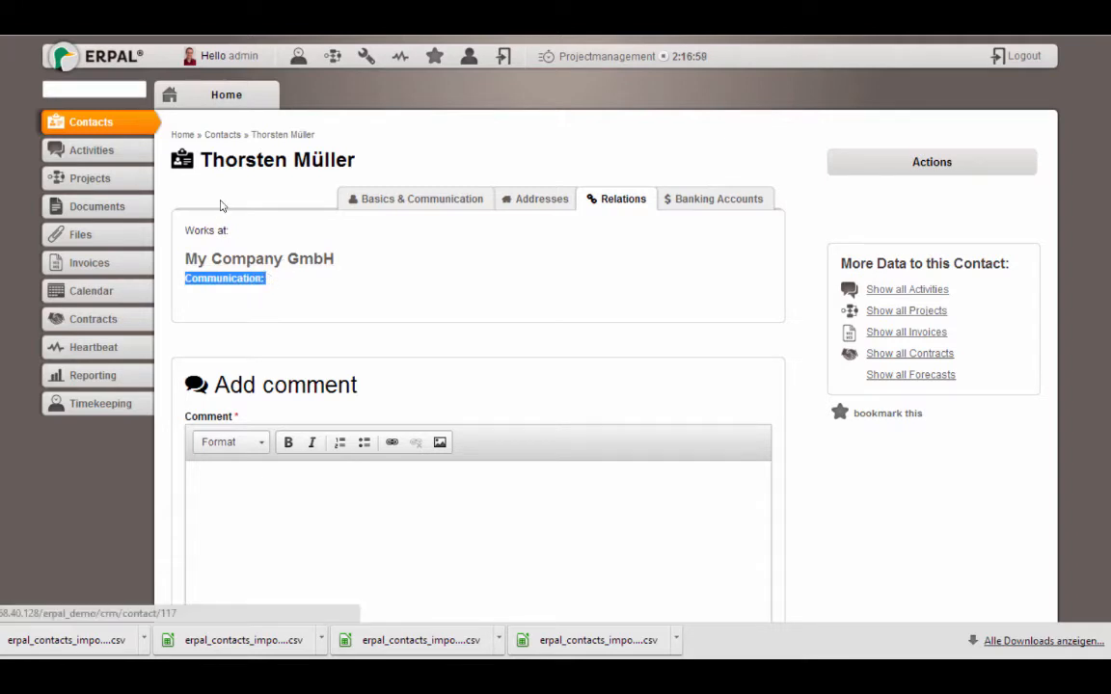
{"action": "left_click", "coordinate": [285, 260]}
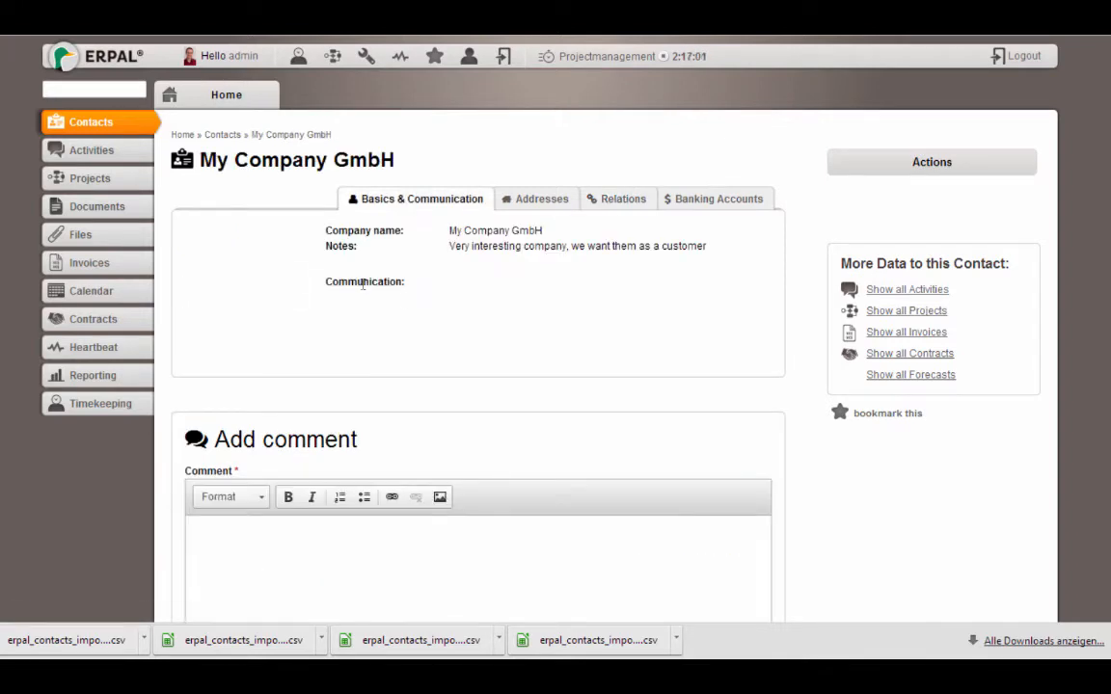
Show My Company GmbH's relations with the employee's phone and e-mail, then reveal the Actions menu
{"action": "left_click", "coordinate": [618, 199]}
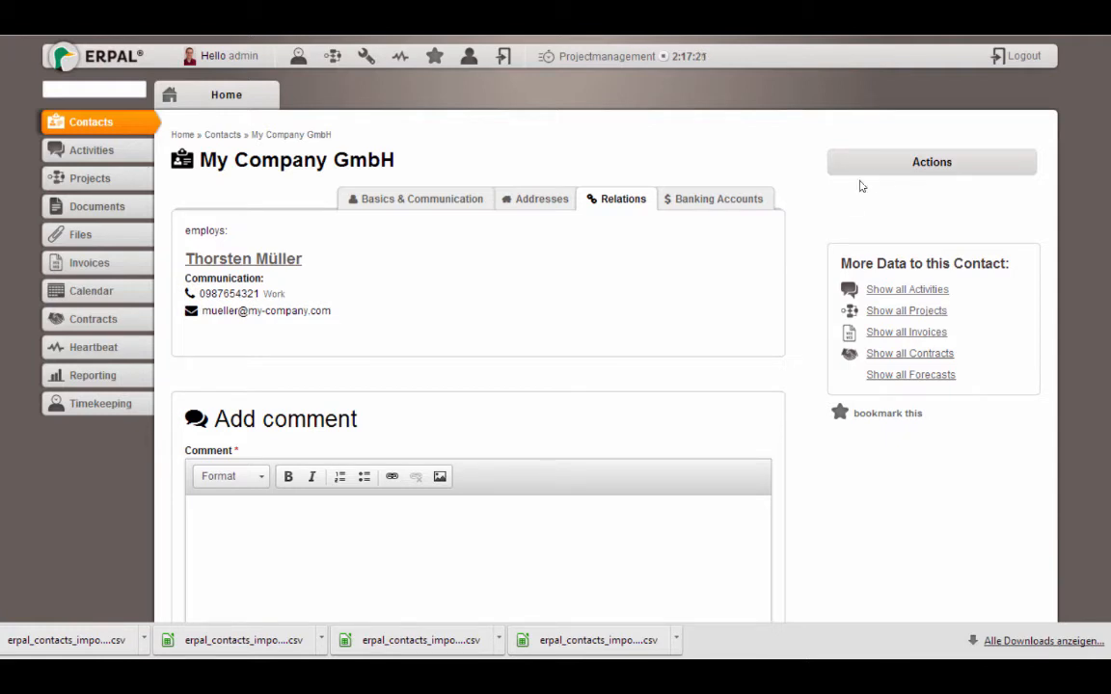
{"action": "mouse_move", "coordinate": [883, 173]}
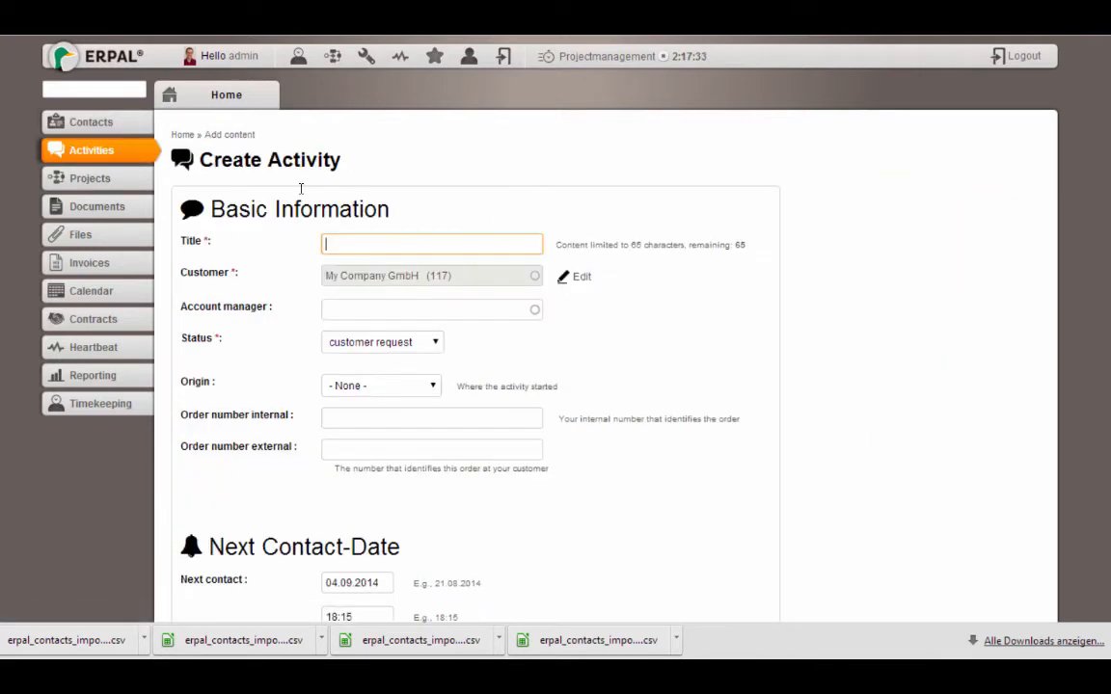
Title the activity 'New website to develop', make pm account manager, and keep status customer request
{"action": "type", "text": "New website"}
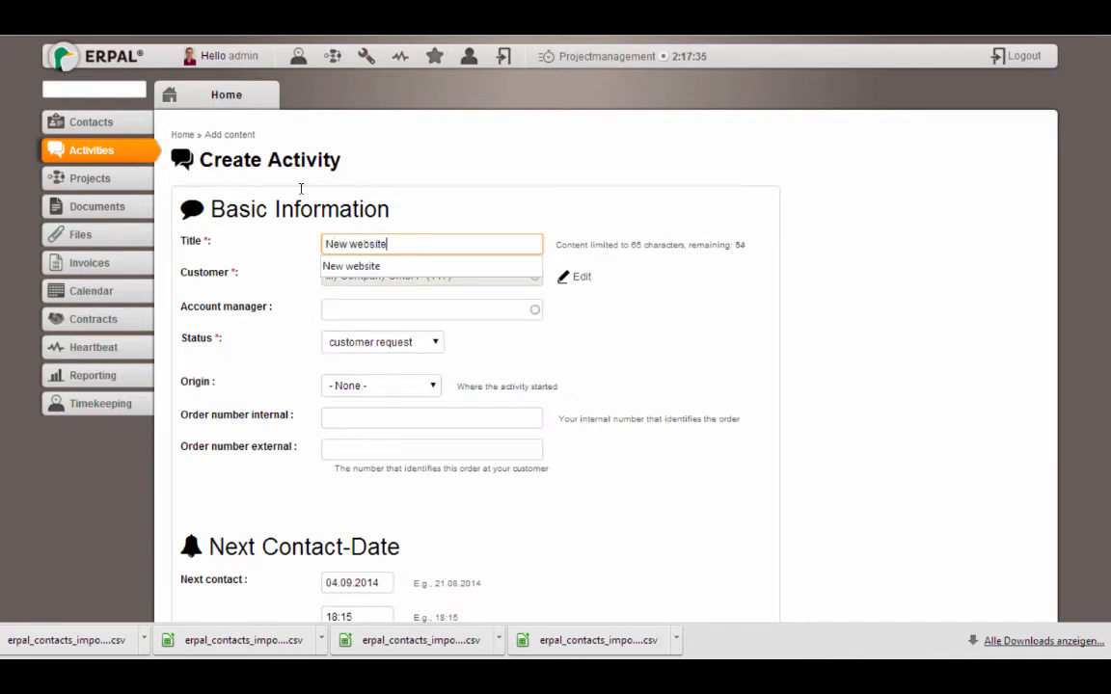
{"action": "type", "text": " to develop"}
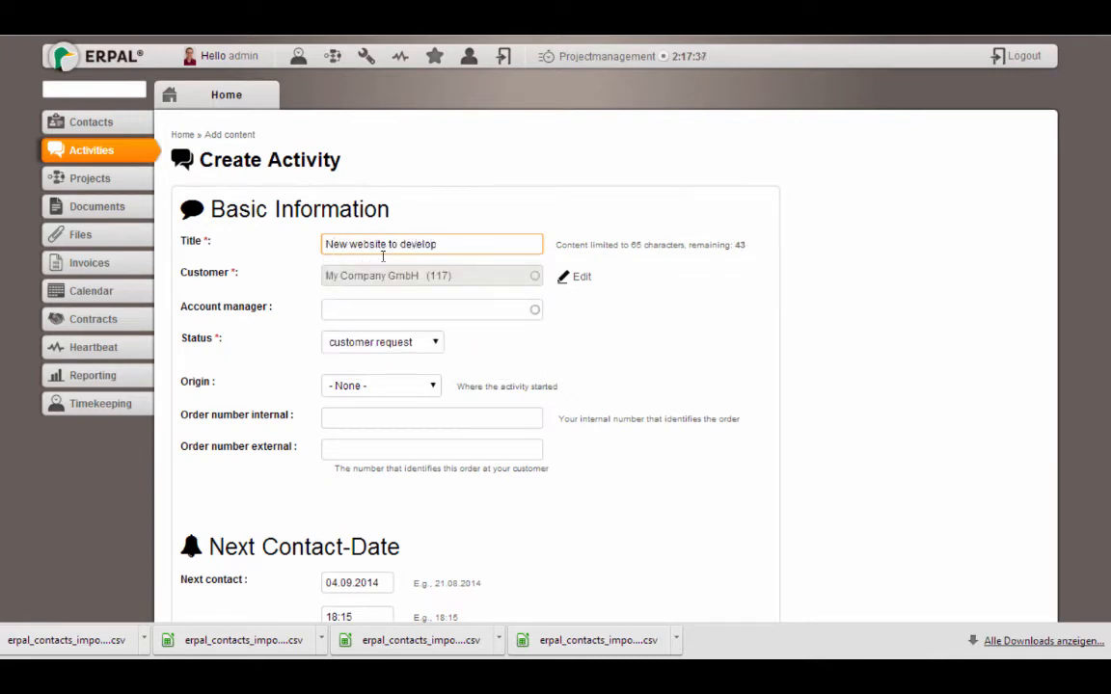
{"action": "left_click", "coordinate": [368, 311]}
{"action": "type", "text": "pm"}
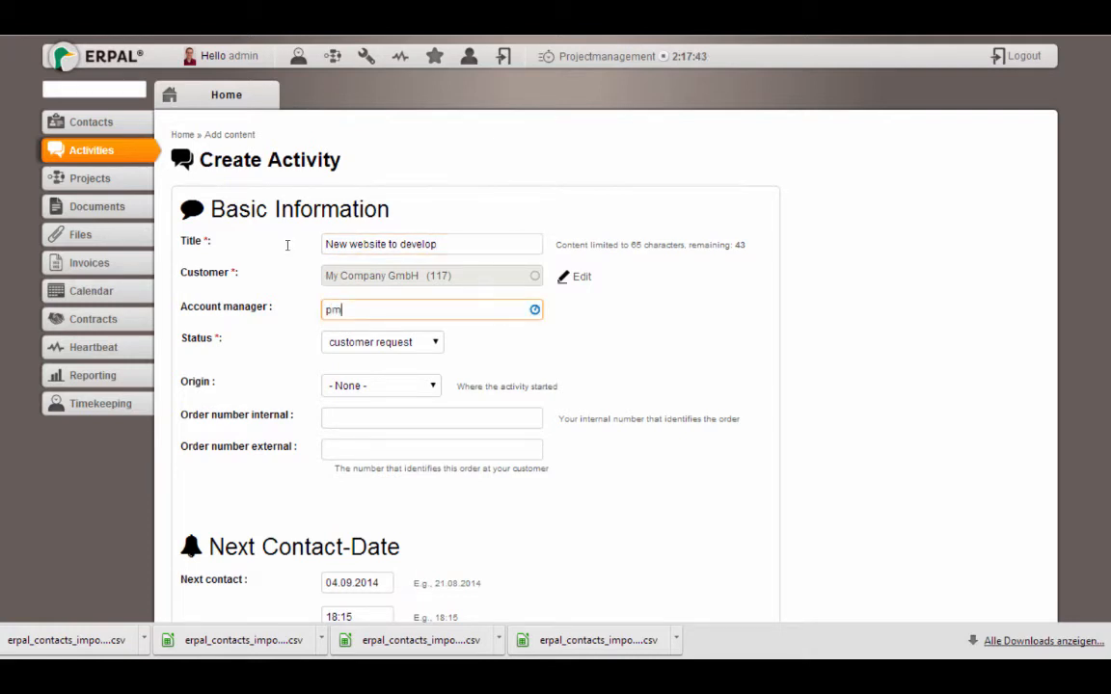
{"action": "key", "text": "Down"}
{"action": "key", "text": "Tab"}
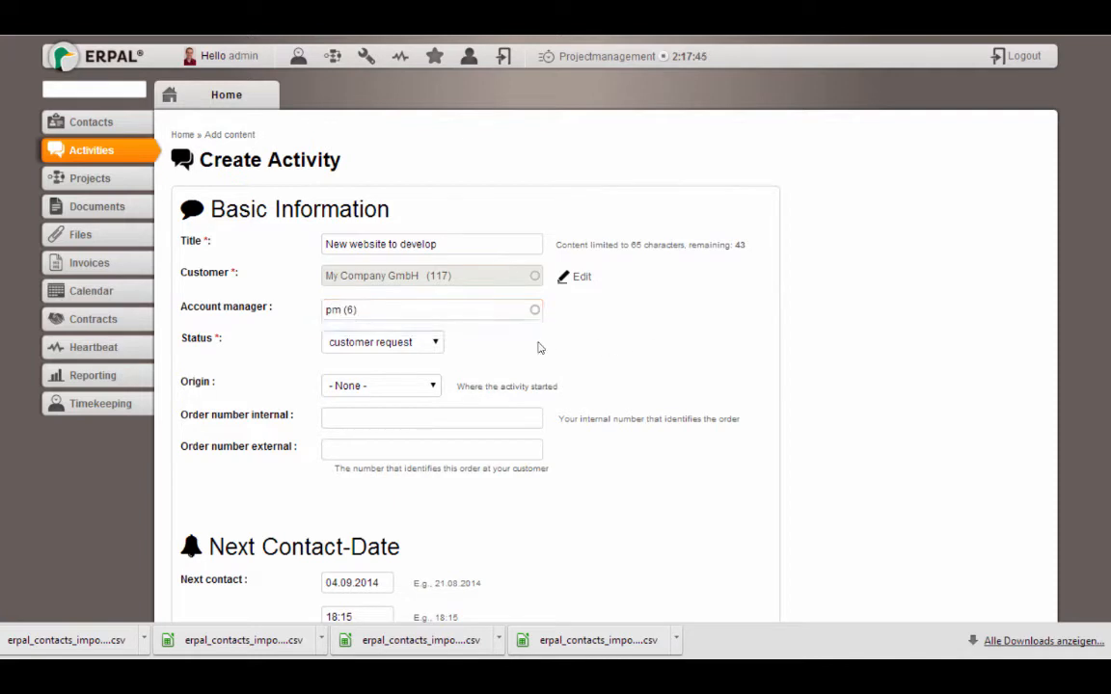
{"action": "left_click", "coordinate": [393, 348]}
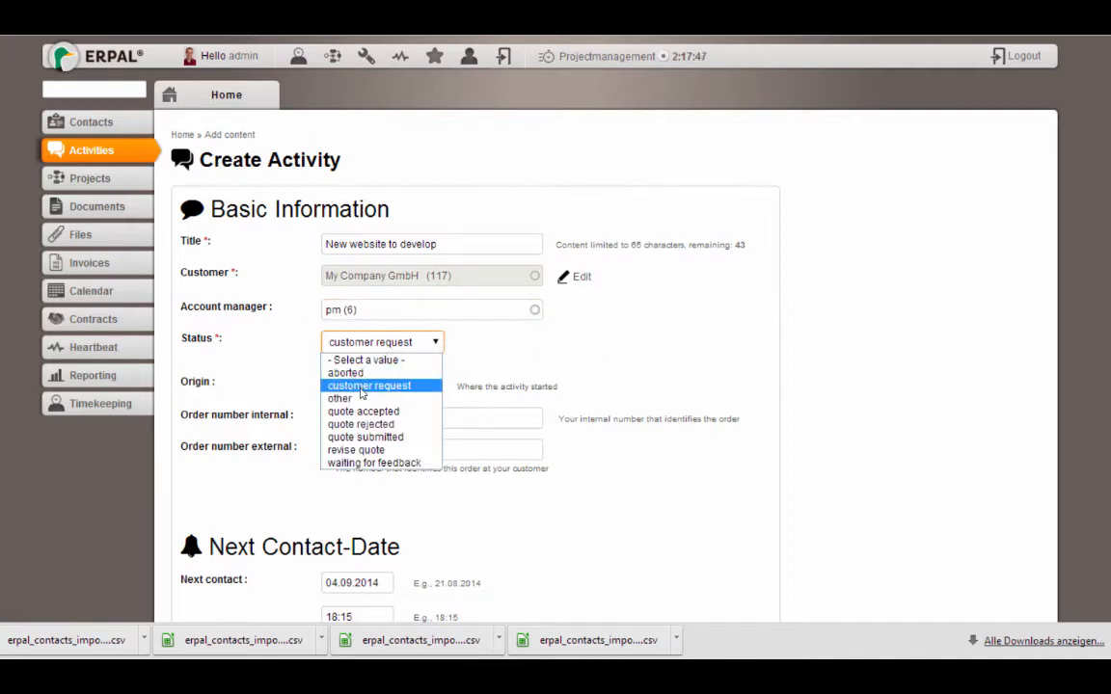
{"action": "left_click", "coordinate": [710, 237]}
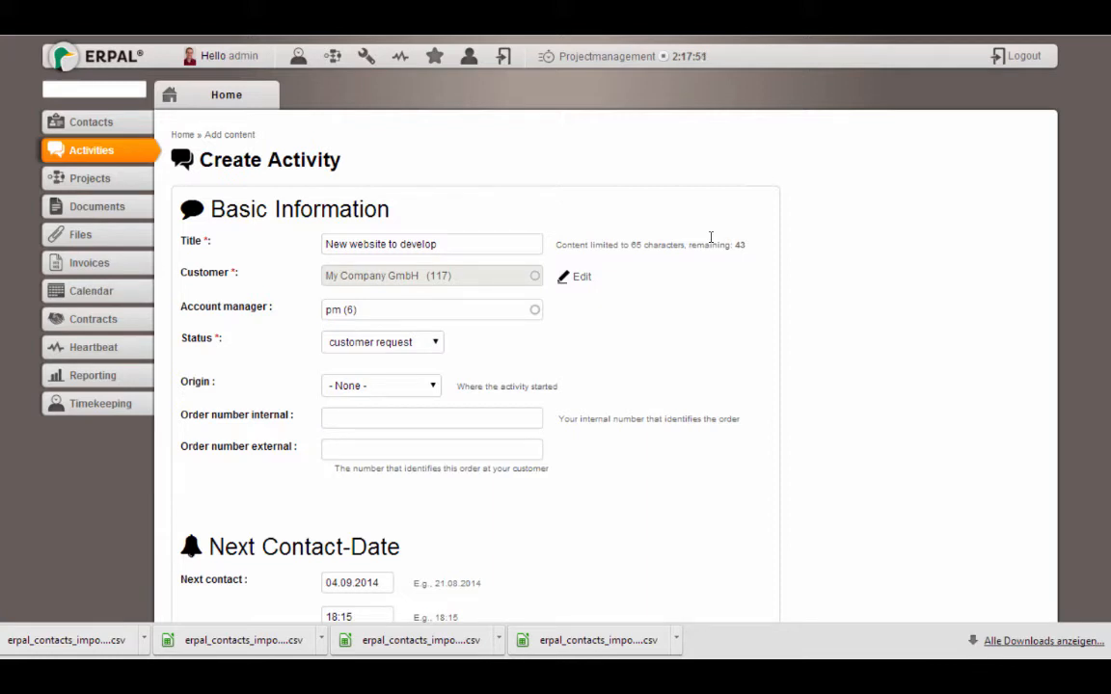
Set origin to Email and the next contact to 05.09.2014 at 16:15
{"action": "scroll", "coordinate": [896, 139], "scroll_direction": "down", "scroll_amount": 3}
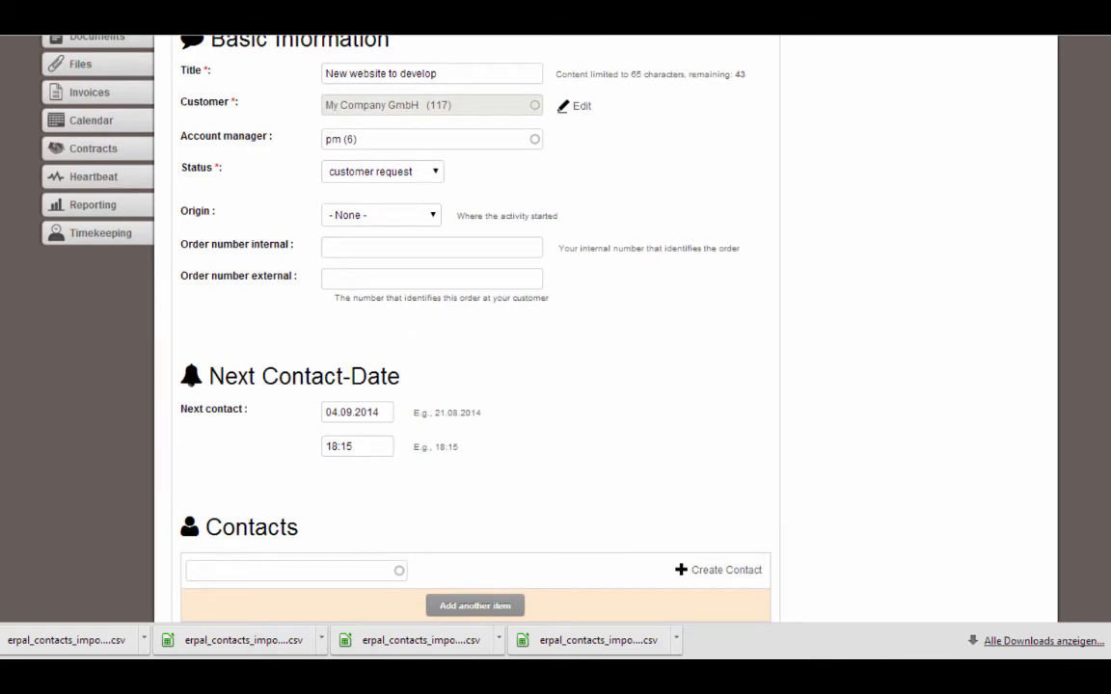
{"action": "left_click", "coordinate": [355, 222]}
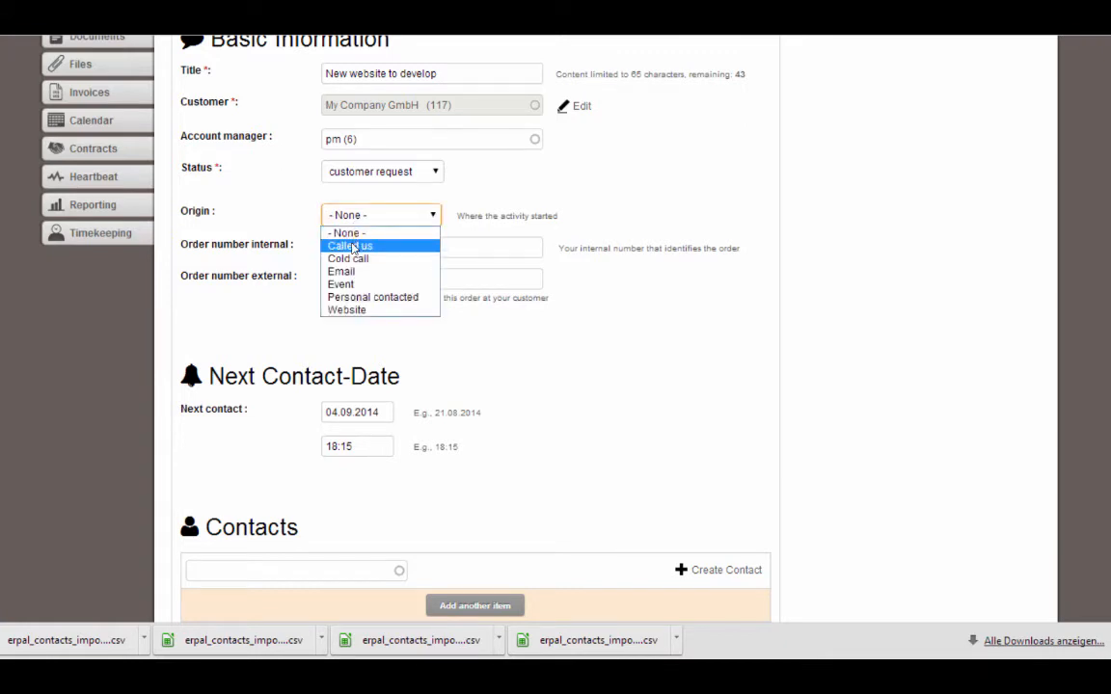
{"action": "left_click", "coordinate": [344, 272]}
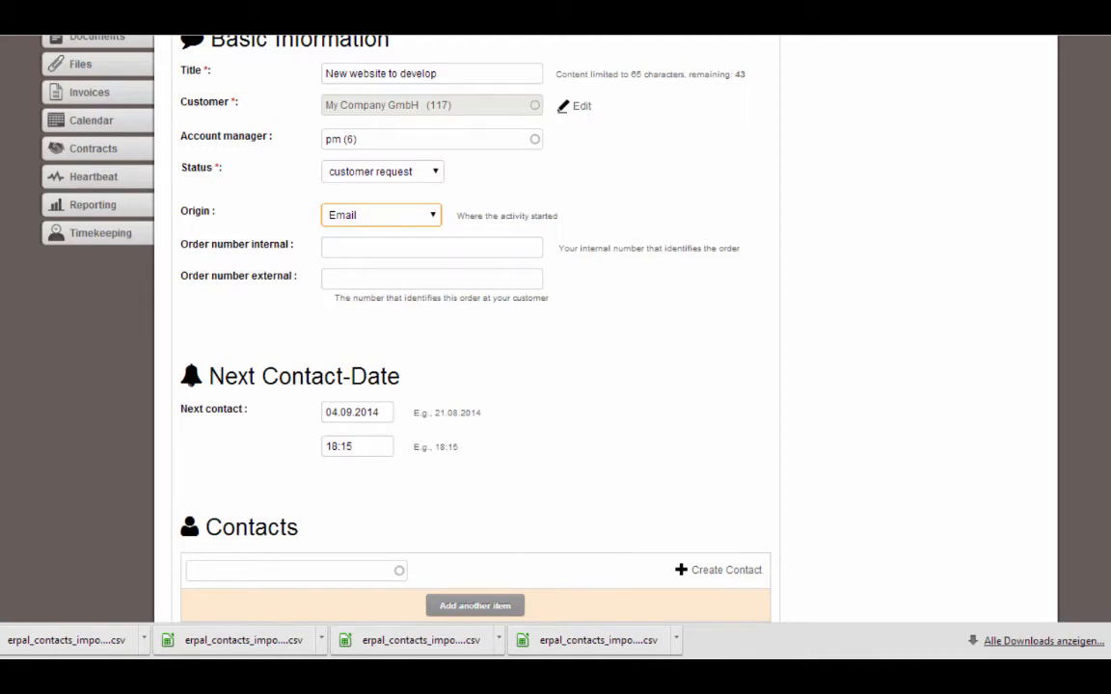
{"action": "scroll", "coordinate": [473, 328], "scroll_direction": "down", "scroll_amount": 2}
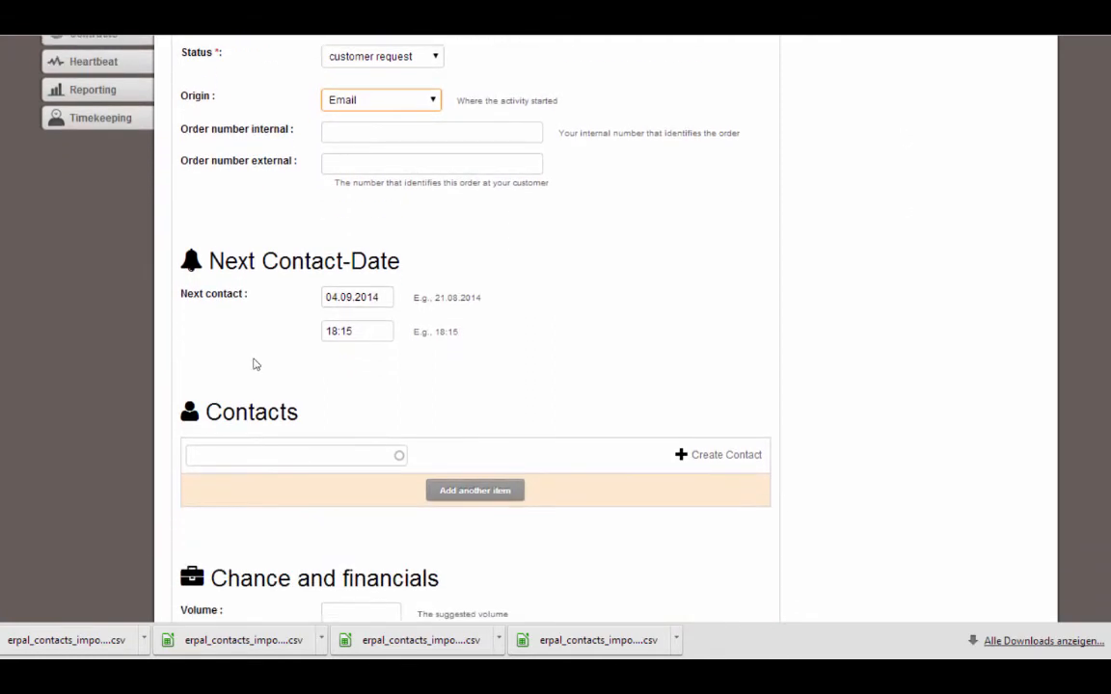
{"action": "left_click", "coordinate": [335, 297]}
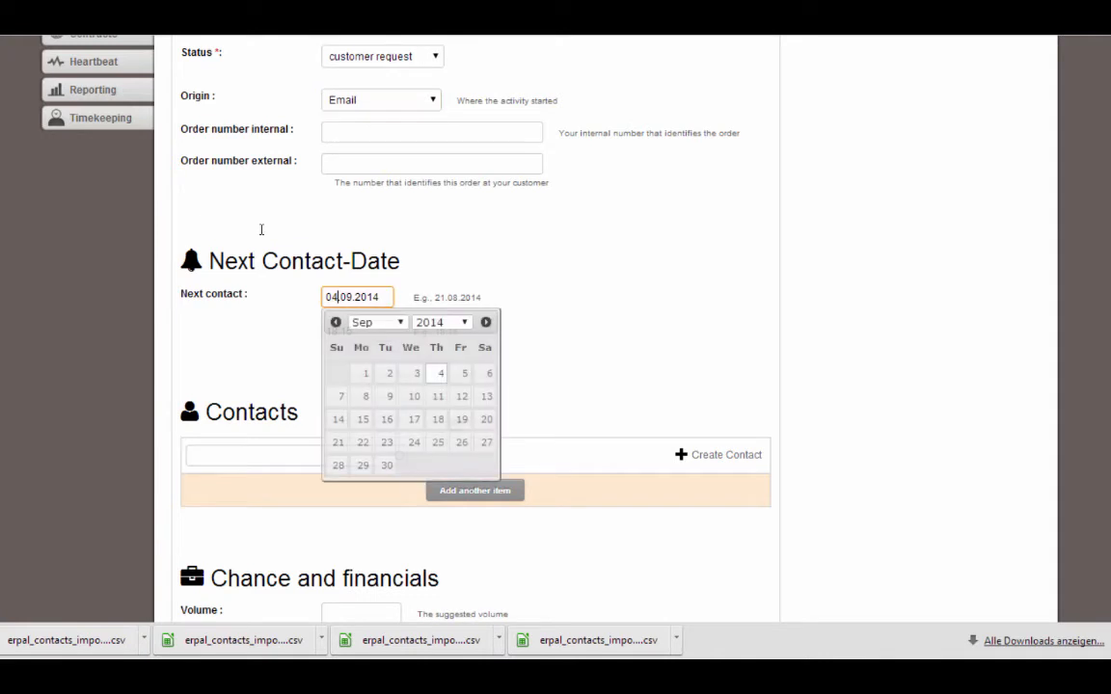
{"action": "left_click", "coordinate": [463, 373]}
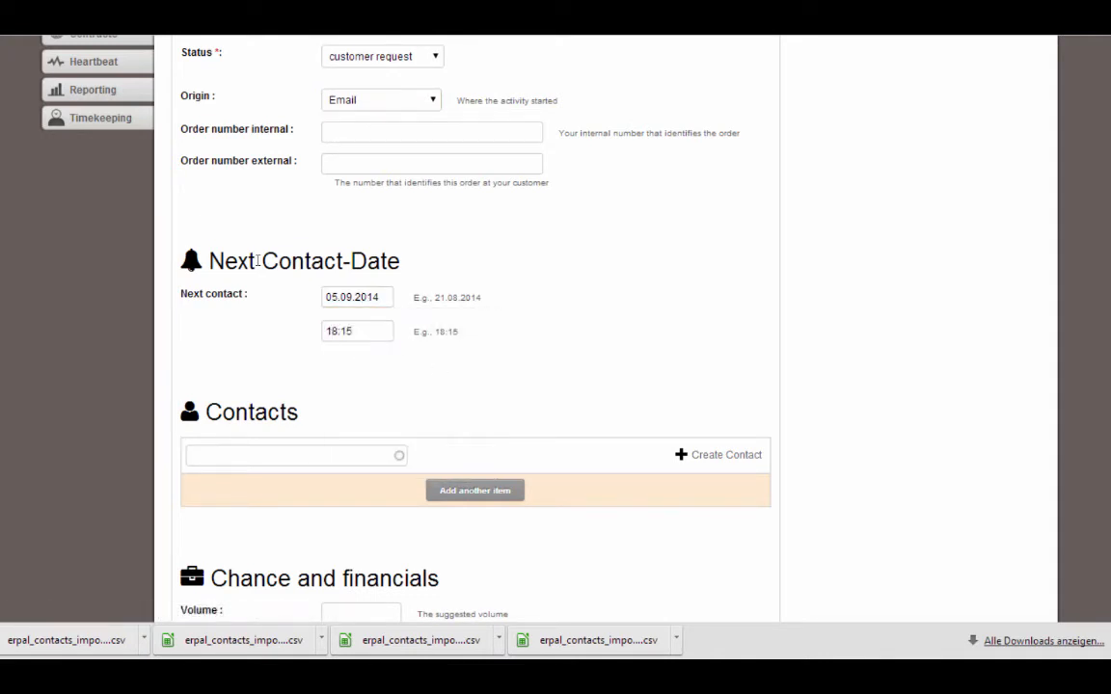
{"action": "key", "text": "Tab"}
Link the first contact person suggested for the search 'ma'
{"action": "scroll", "coordinate": [400, 228], "scroll_direction": "down", "scroll_amount": 3}
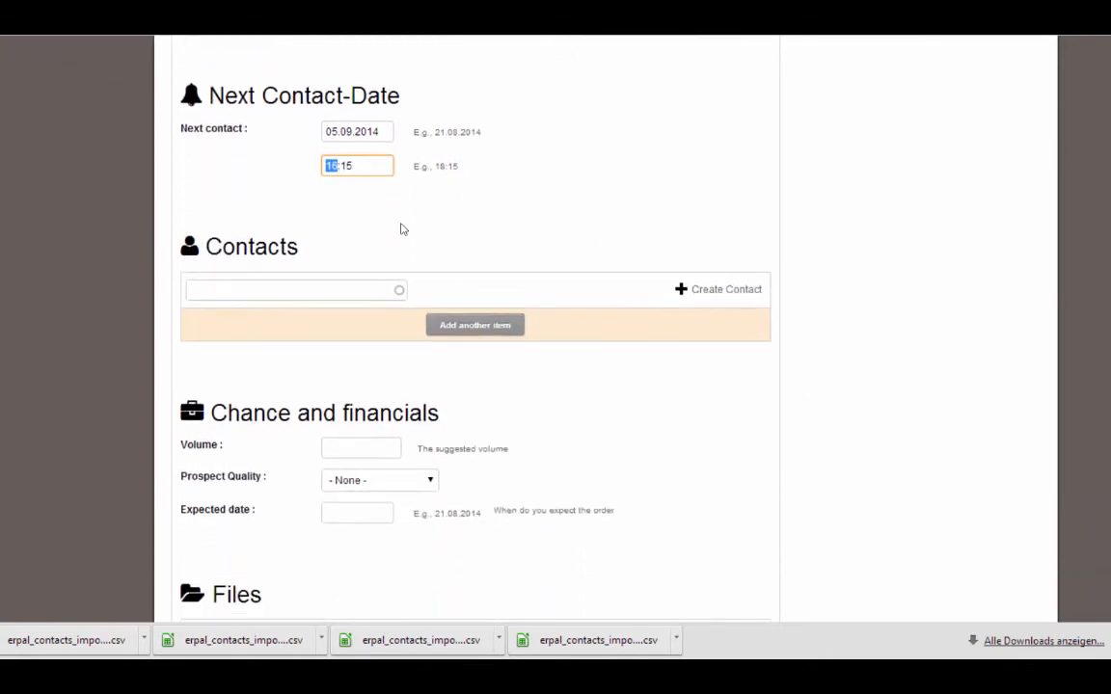
{"action": "left_click", "coordinate": [281, 290]}
{"action": "type", "text": "ma"}
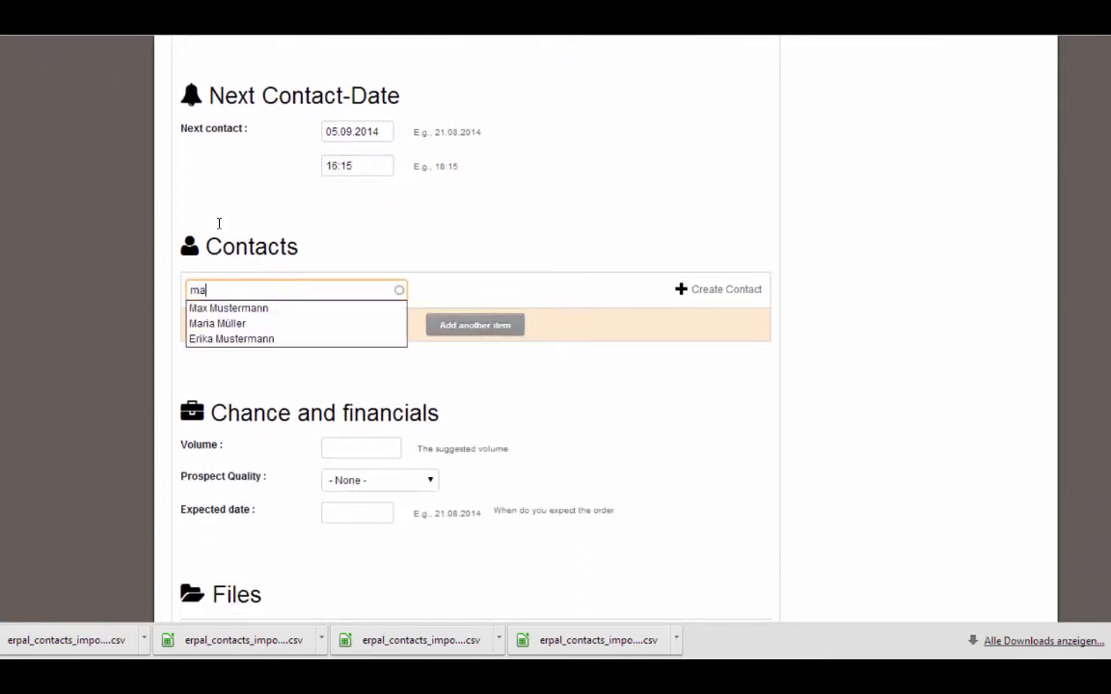
{"action": "left_click", "coordinate": [265, 309]}
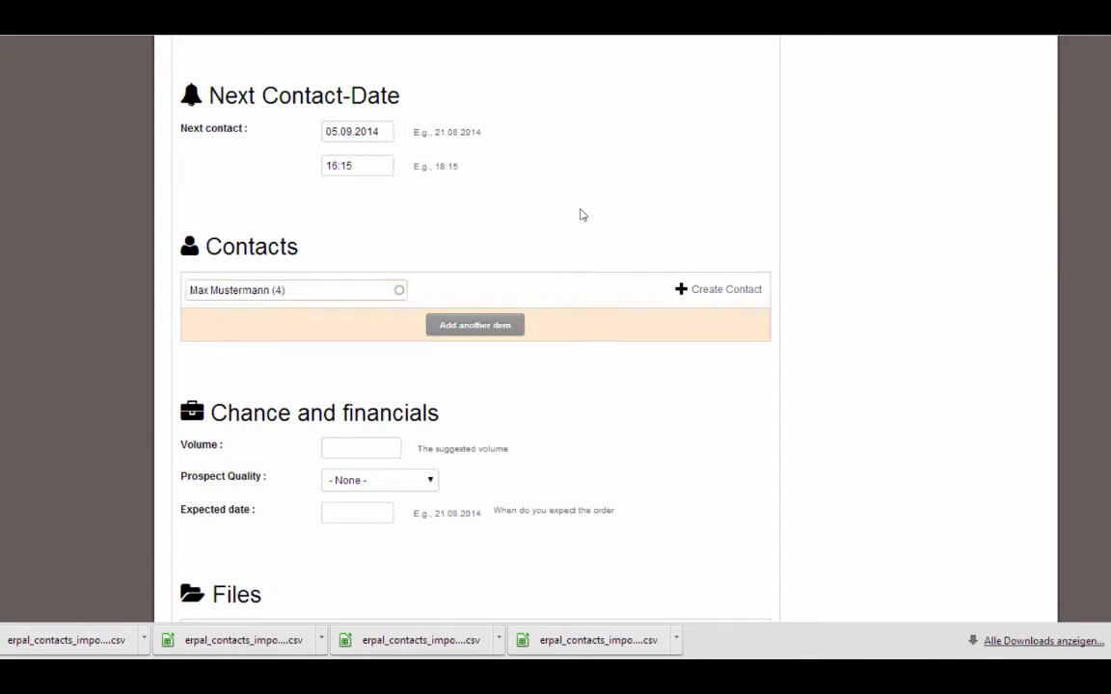
{"action": "scroll", "coordinate": [903, 177], "scroll_direction": "down", "scroll_amount": 2}
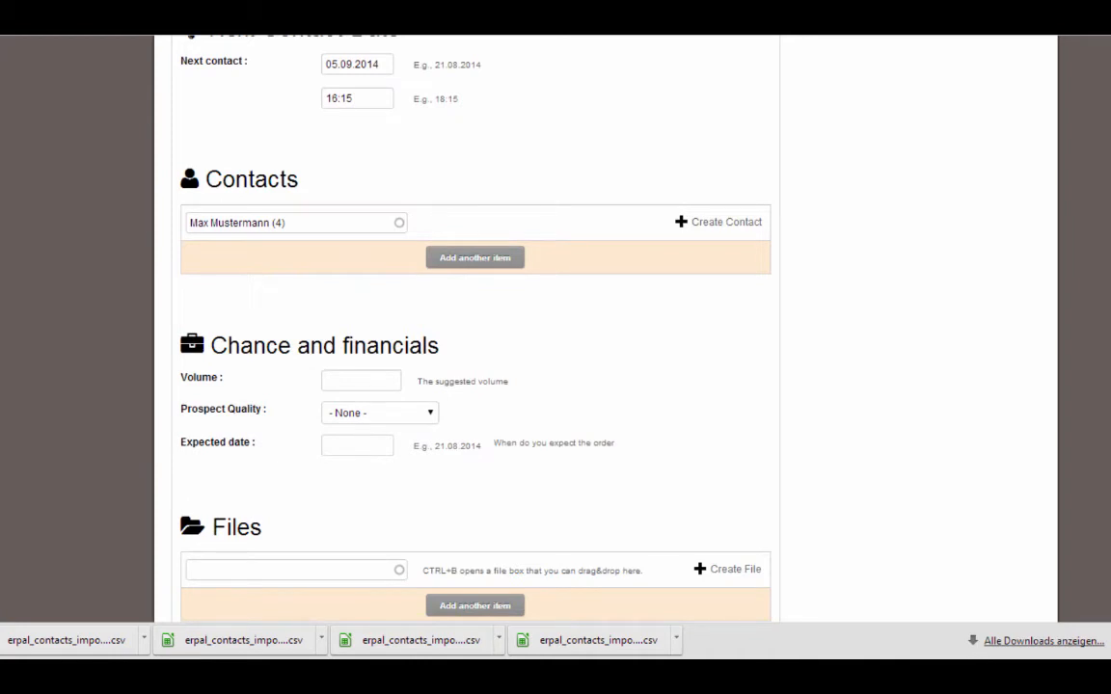
Enter volume 30000, prospect quality Good chance, and expected date 30.09.2014 in the financials
{"action": "left_click", "coordinate": [384, 386]}
{"action": "type", "text": "30000"}
{"action": "left_click", "coordinate": [372, 413]}
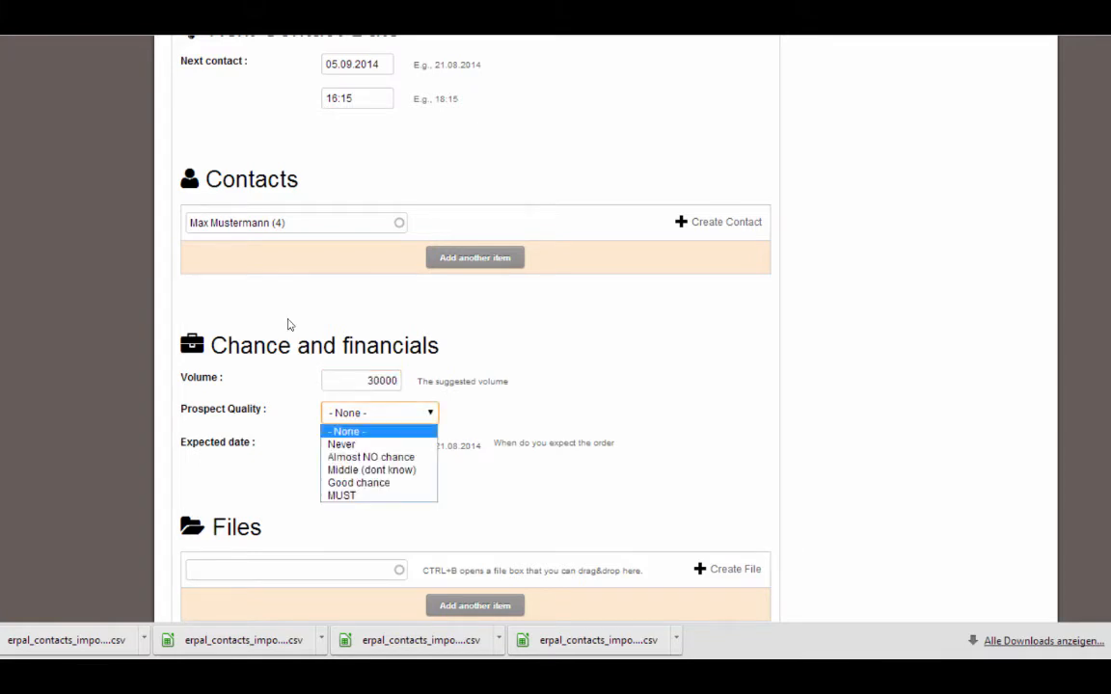
{"action": "left_click", "coordinate": [344, 485]}
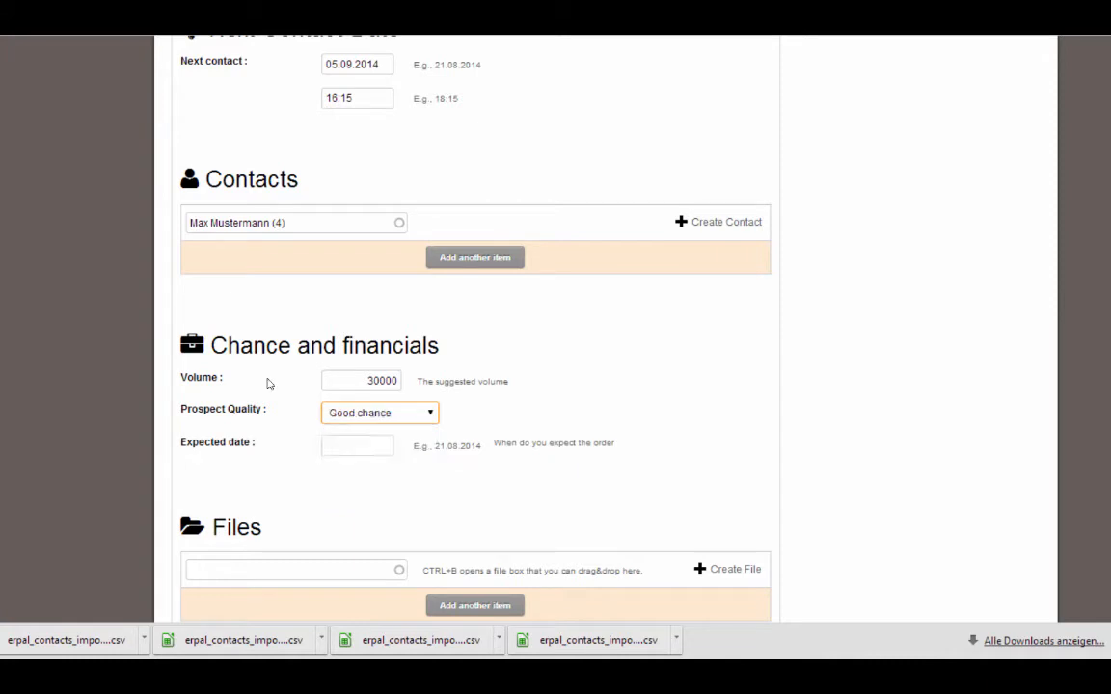
{"action": "left_click", "coordinate": [355, 444]}
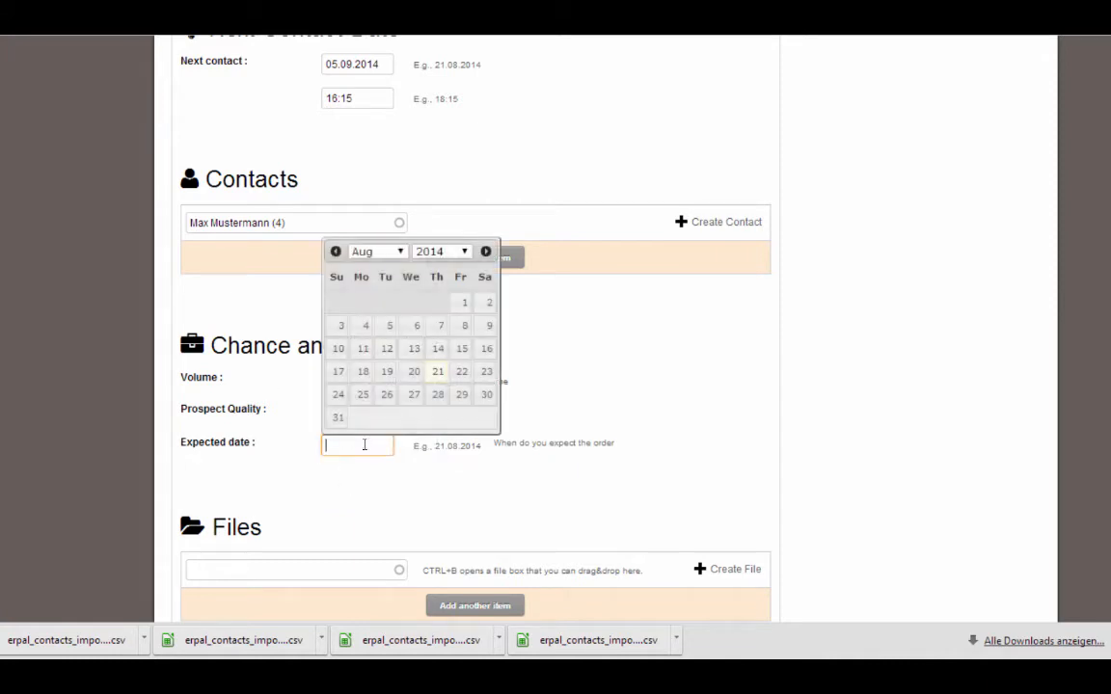
{"action": "left_click", "coordinate": [486, 252]}
{"action": "left_click", "coordinate": [387, 395]}
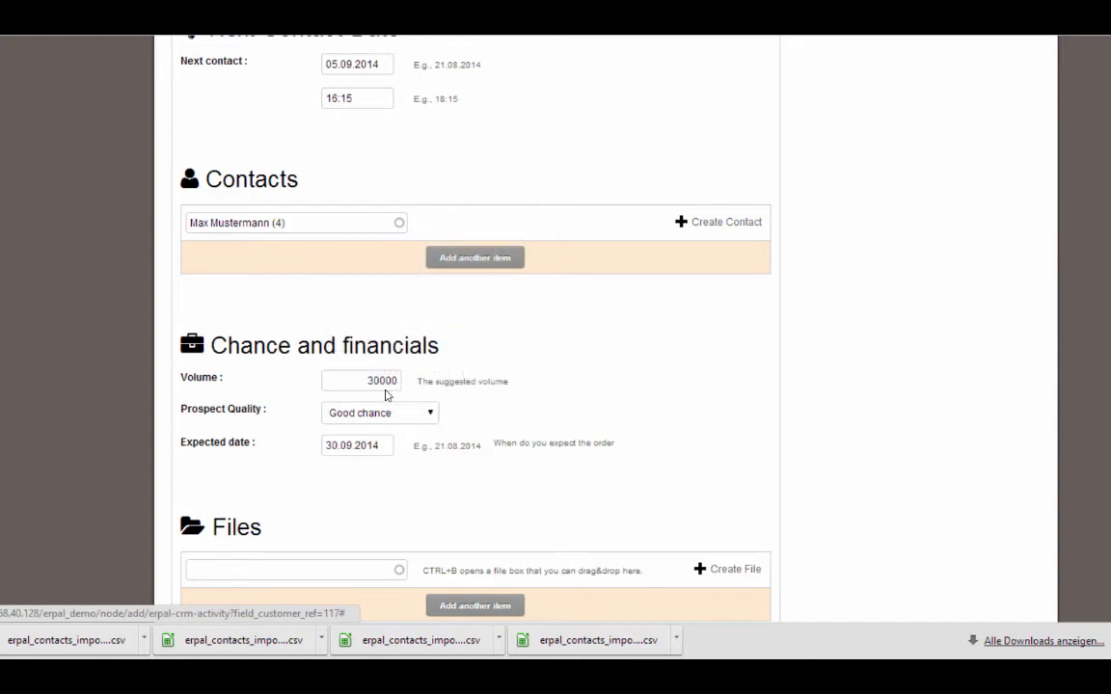
{"action": "scroll", "coordinate": [1047, 265], "scroll_direction": "down", "scroll_amount": 2}
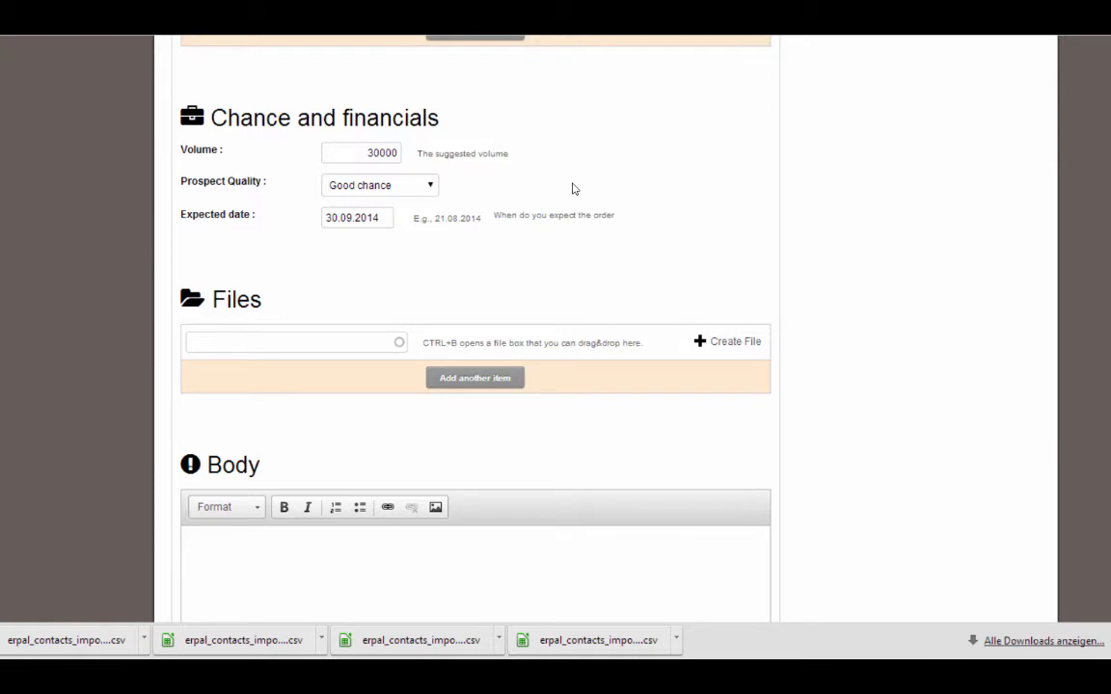
Attach requirements.txt to the activity through the upload box
{"action": "key", "text": "ctrl+b"}
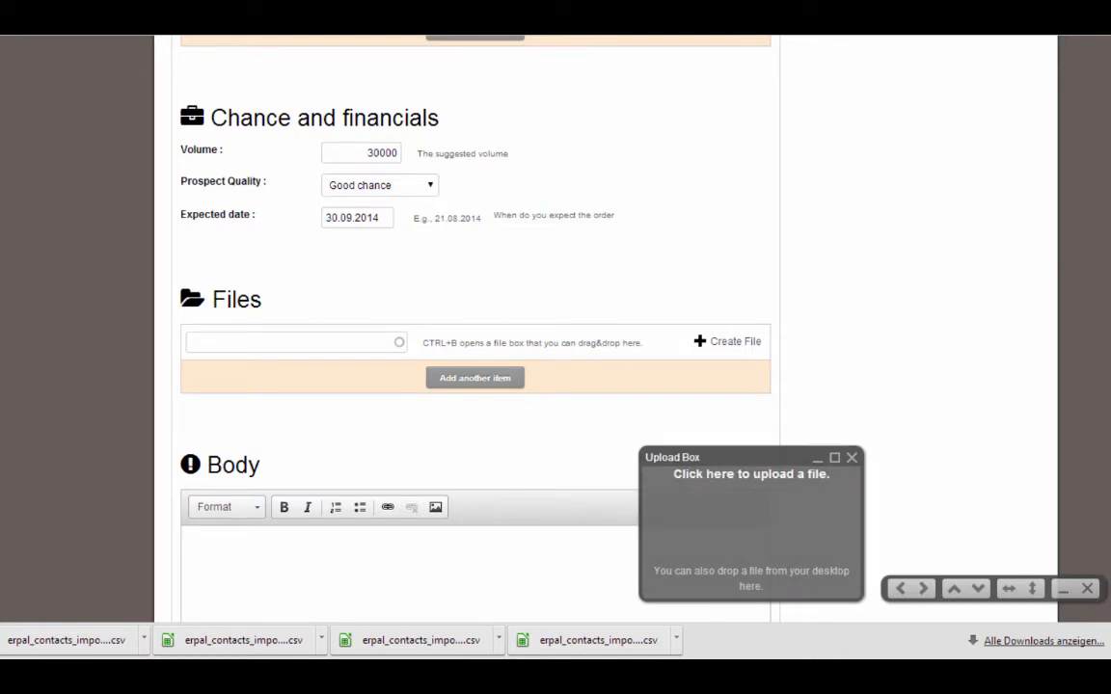
{"action": "left_click_drag", "start_coordinate": [1109, 425], "coordinate": [350, 348]}
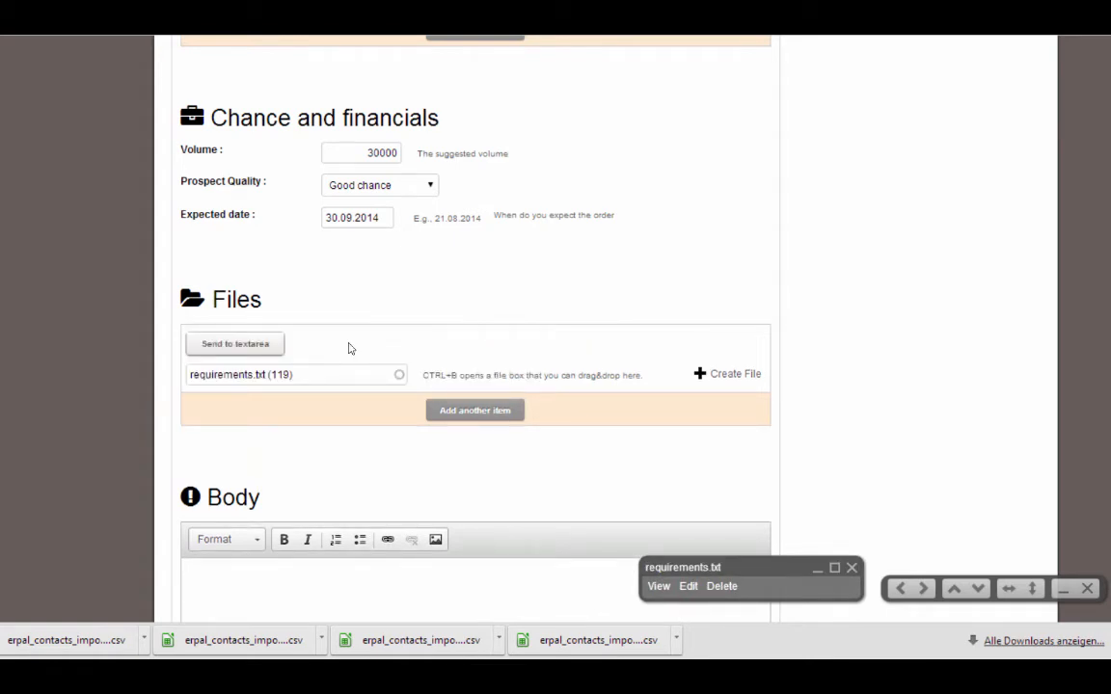
{"action": "scroll", "coordinate": [1054, 402], "scroll_direction": "down", "scroll_amount": 3}
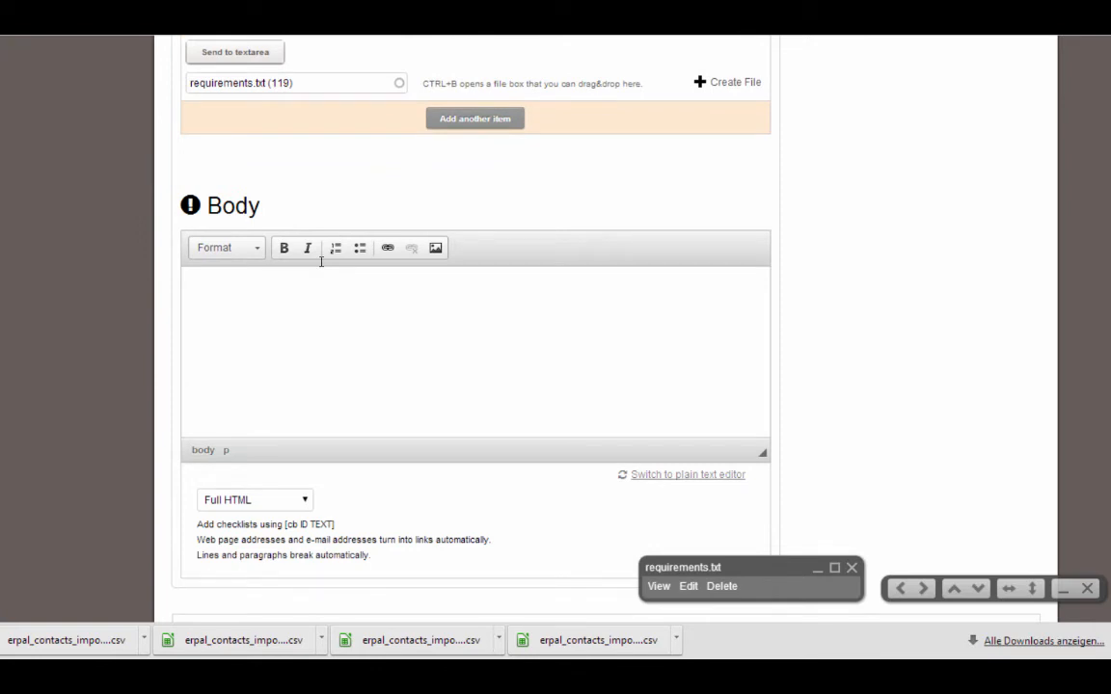
Write the body 'He wants a modern website with awsome usability.'
{"action": "left_click", "coordinate": [321, 262]}
{"action": "type", "text": "He wants a modern website"}
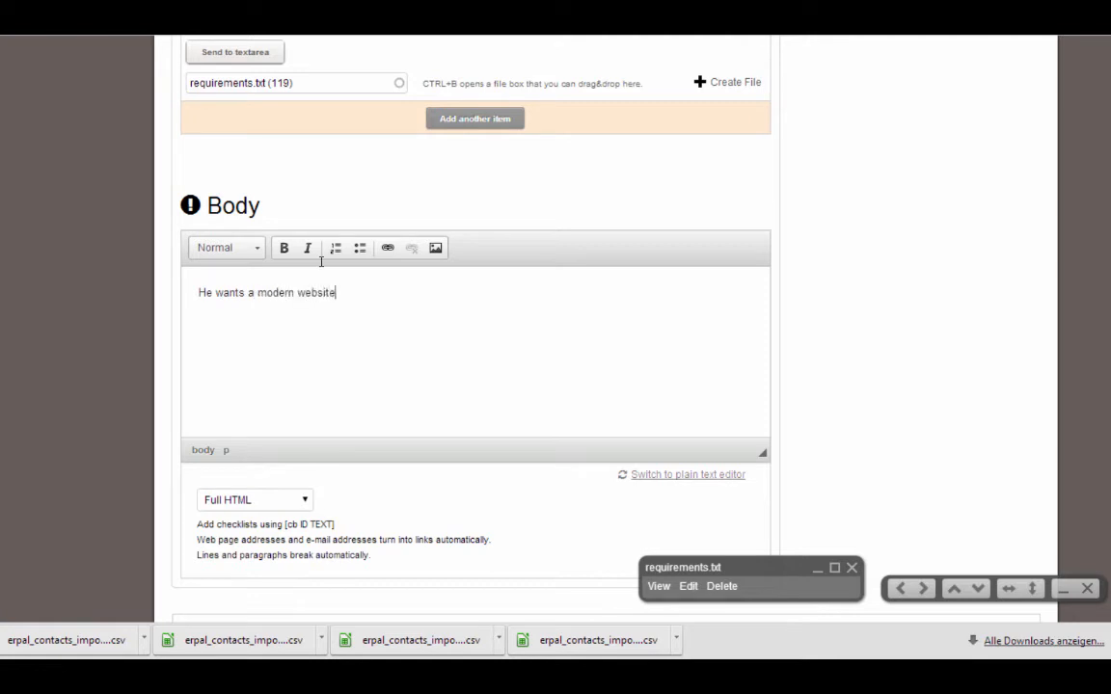
{"action": "type", "text": " with awsome usabi"}
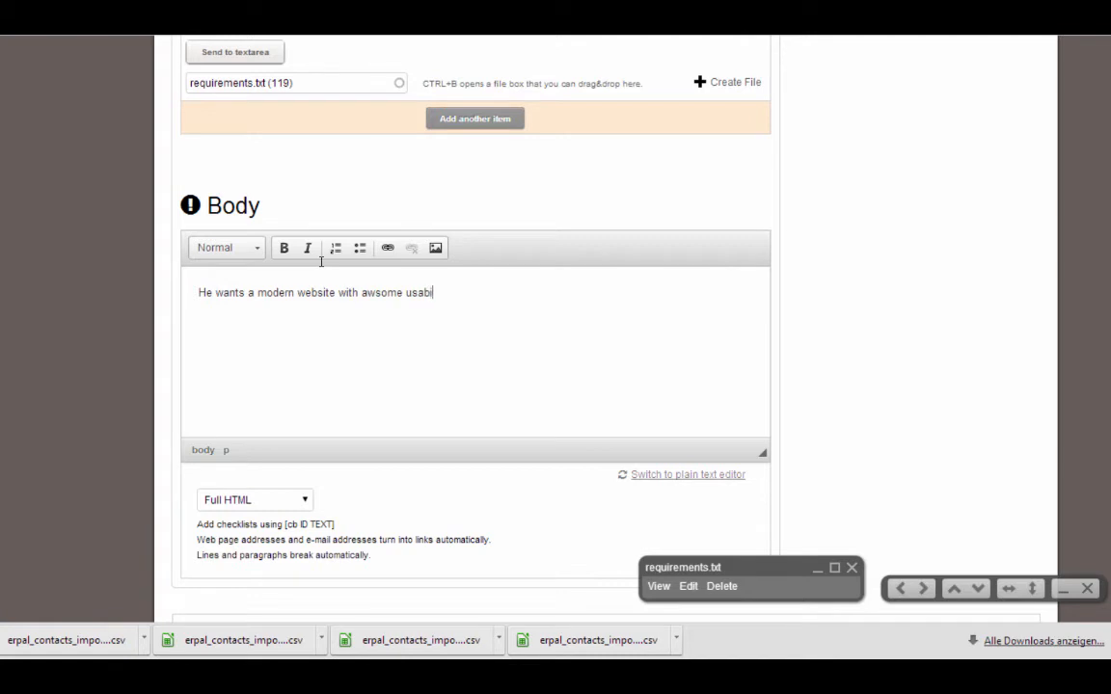
{"action": "type", "text": "lity."}
{"action": "scroll", "coordinate": [1041, 489], "scroll_direction": "down", "scroll_amount": 4}
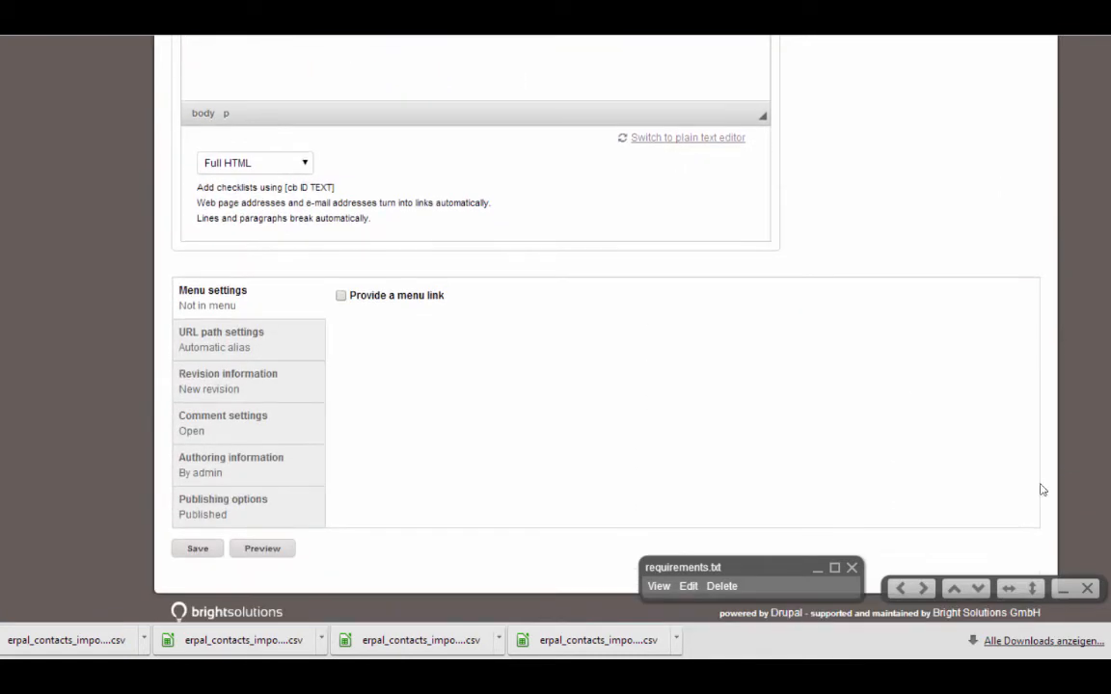
Save the new activity 'New website to develop'
{"action": "left_click", "coordinate": [197, 548]}
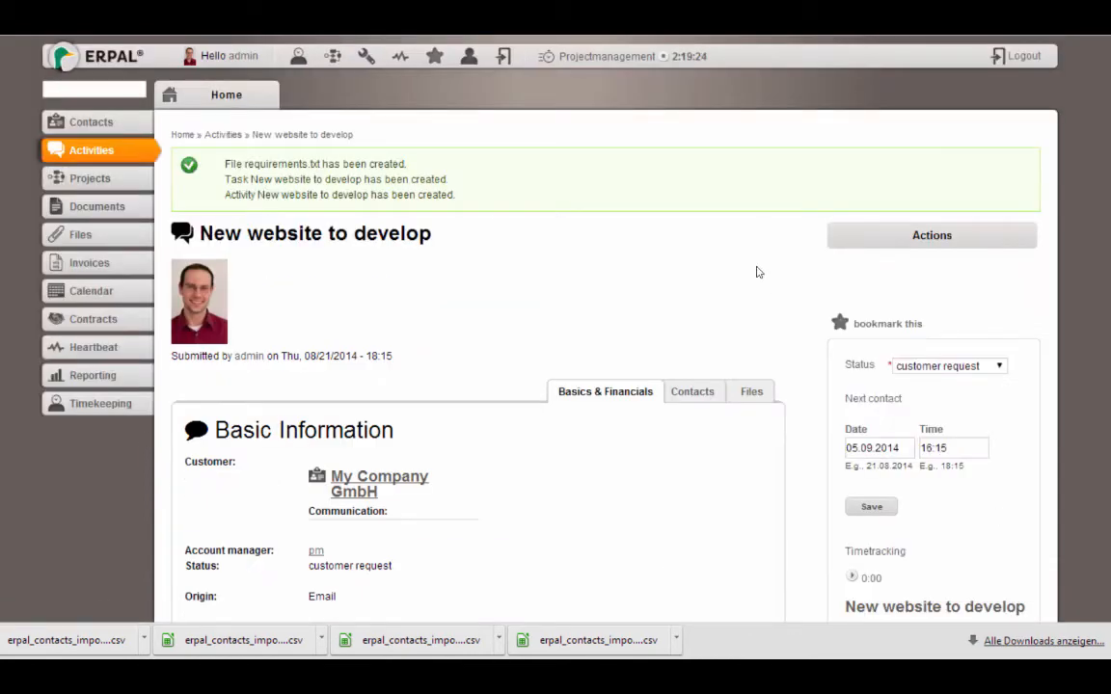
{"action": "scroll", "coordinate": [905, 104], "scroll_direction": "down", "scroll_amount": 1}
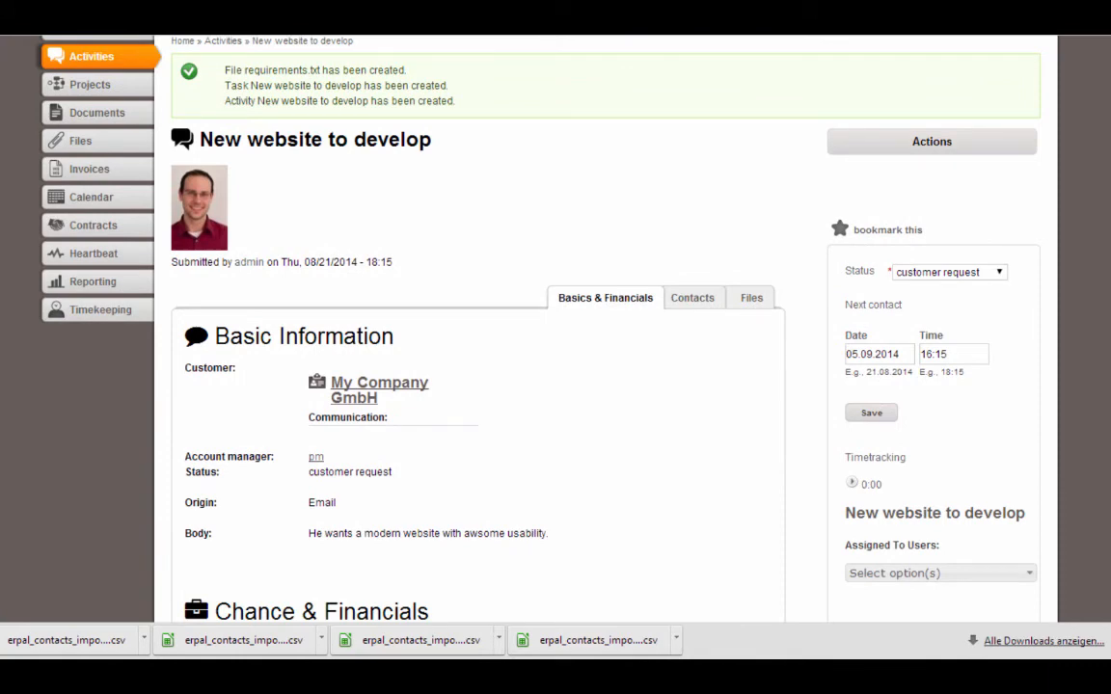
{"action": "scroll", "coordinate": [824, 223], "scroll_direction": "down", "scroll_amount": 1}
Review the activity's Files and Contacts tabs, then return to Basics & Financials
{"action": "left_click", "coordinate": [758, 175]}
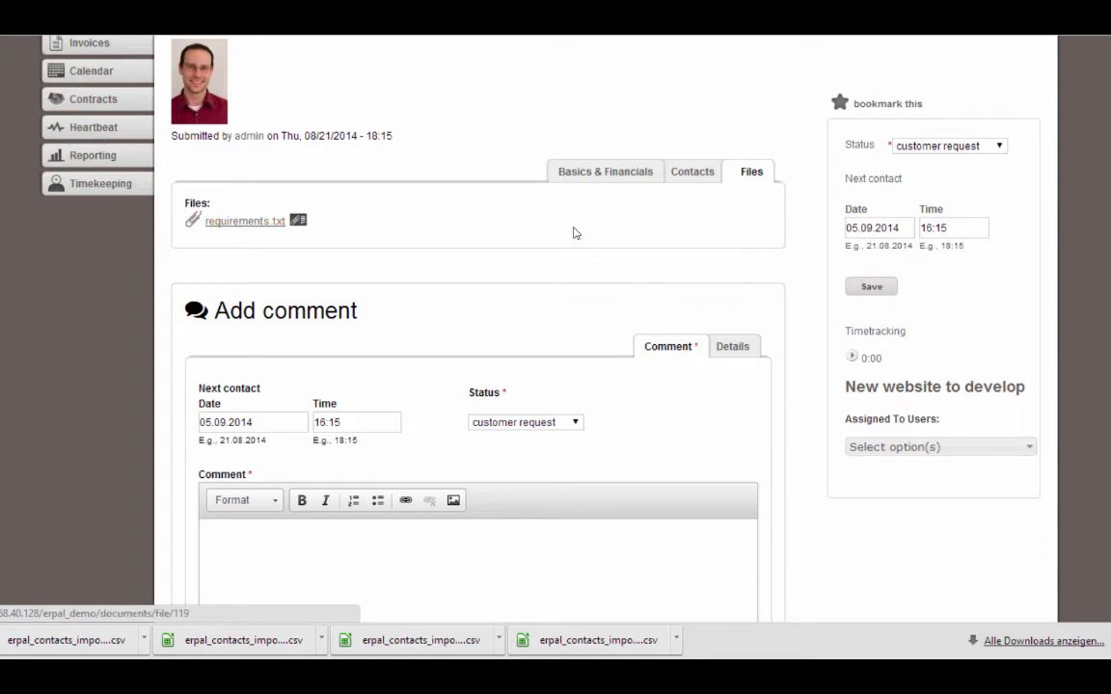
{"action": "left_click", "coordinate": [689, 174]}
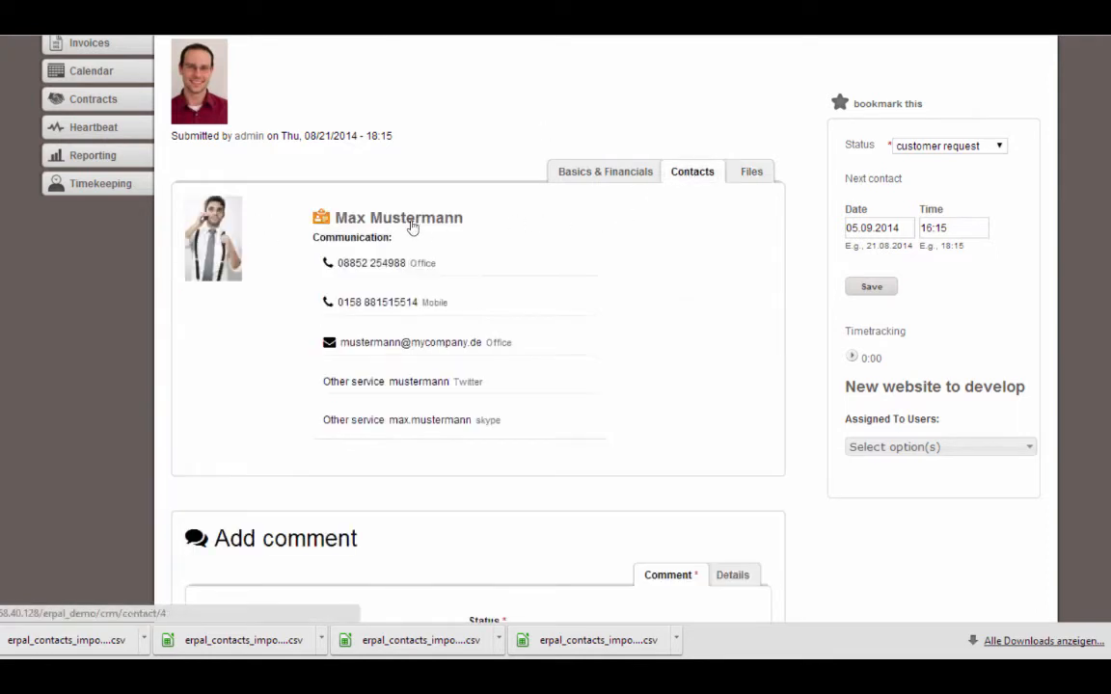
{"action": "left_click", "coordinate": [588, 172]}
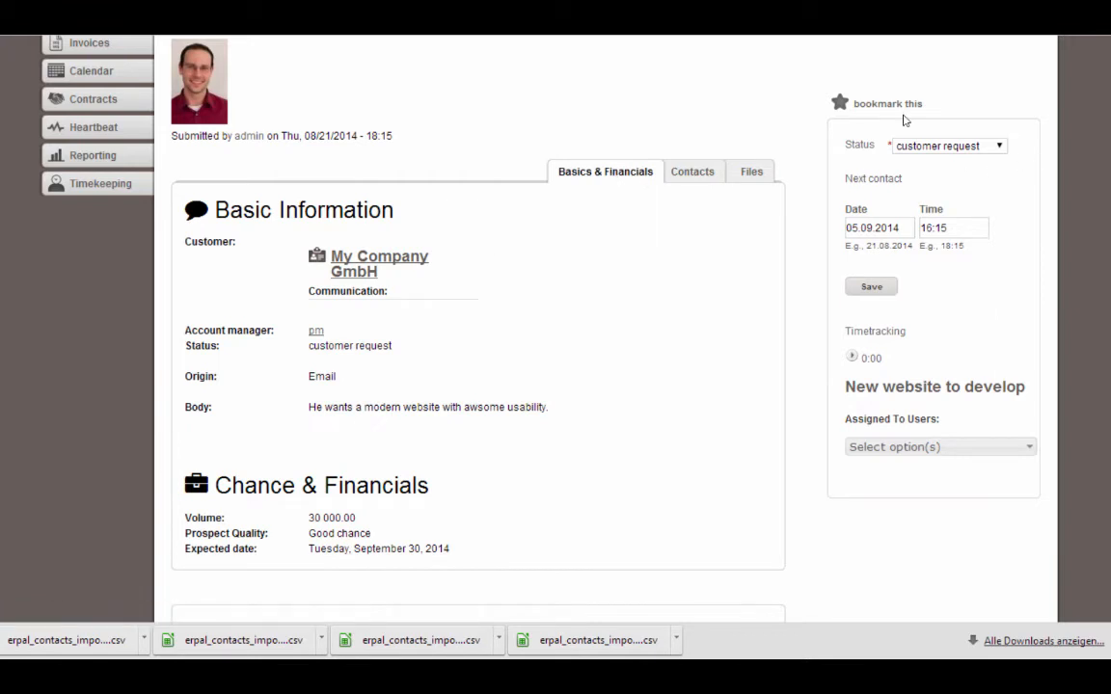
{"action": "scroll", "coordinate": [193, 405], "scroll_direction": "down", "scroll_amount": 3}
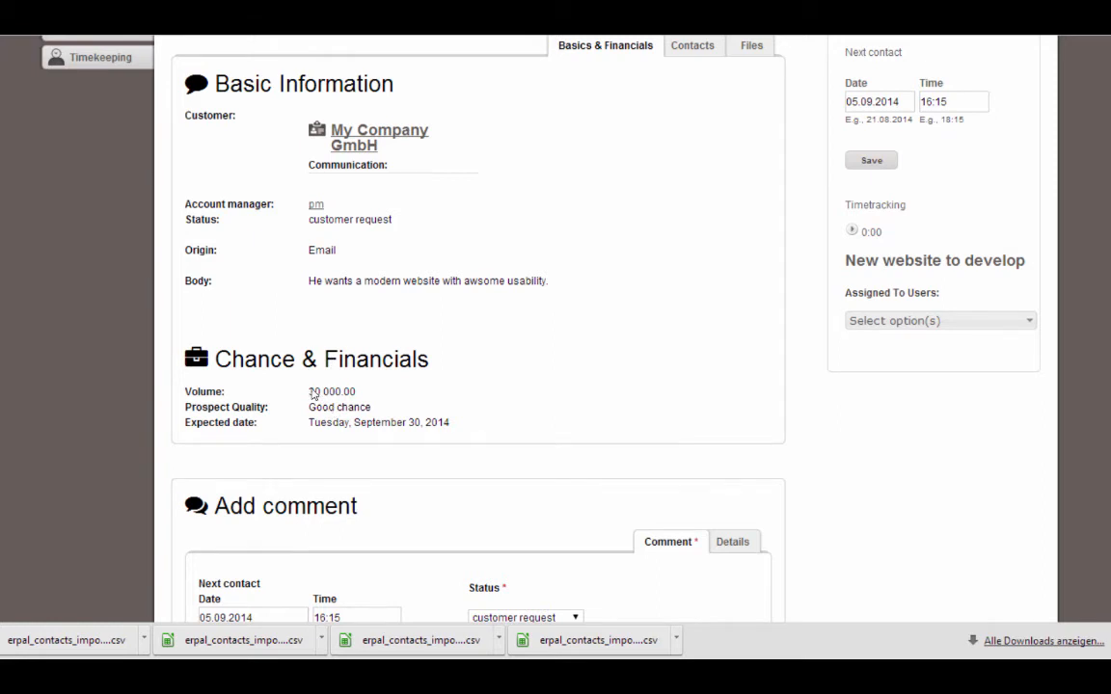
Assign the activity to internaldeveloper in the Assigned To Users list
{"action": "left_click", "coordinate": [1003, 320]}
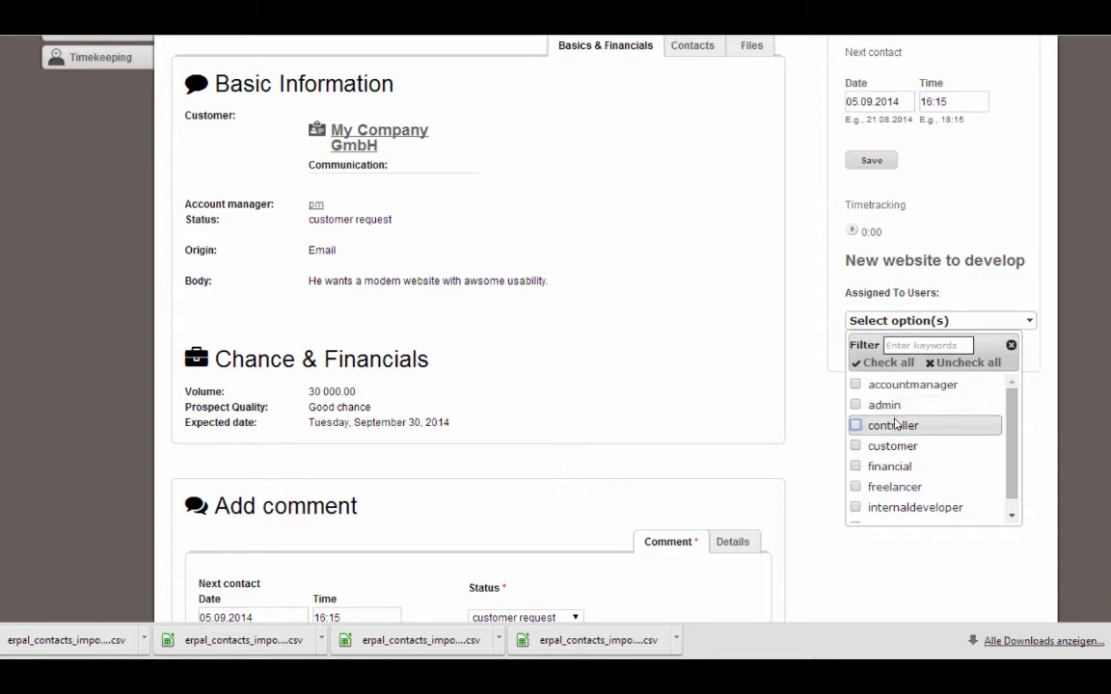
{"action": "left_click", "coordinate": [880, 507]}
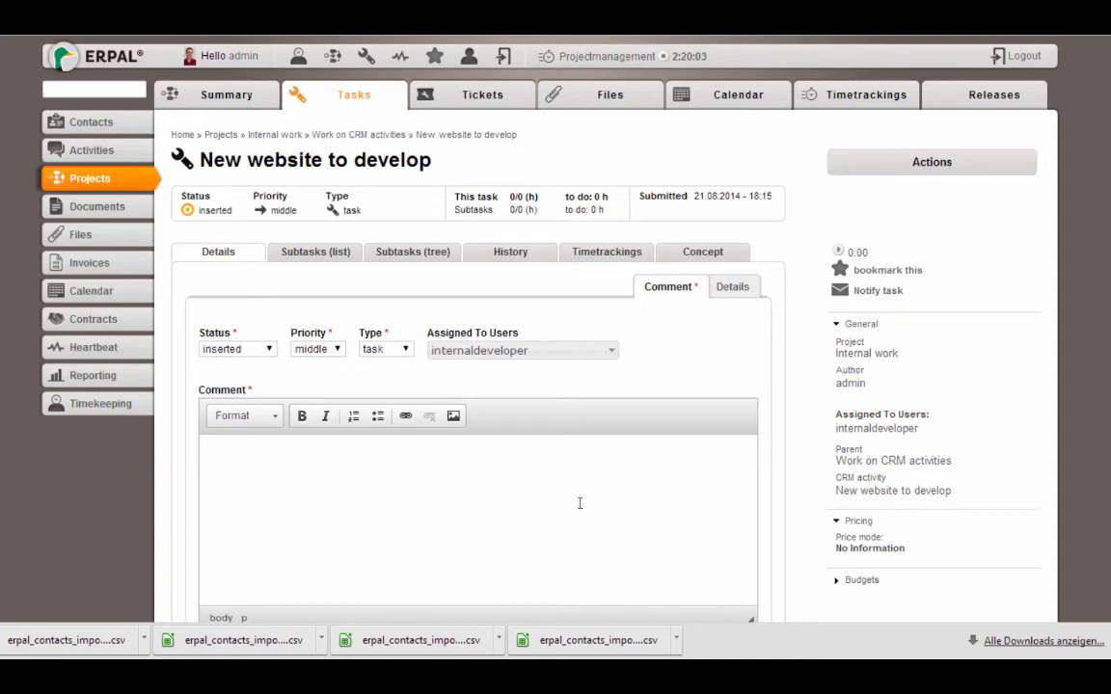
Write the task comment 'Please create a prototype.'
{"action": "left_click", "coordinate": [540, 490]}
{"action": "type", "text": "Please"}
{"action": "left_click_drag", "start_coordinate": [447, 334], "coordinate": [508, 334]}
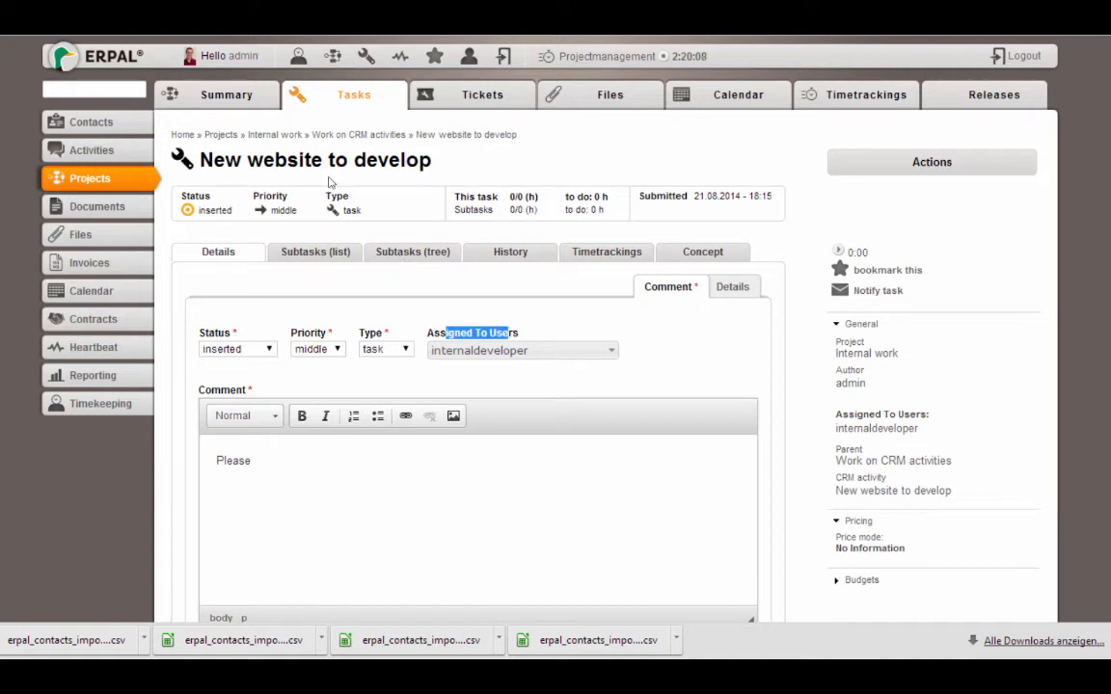
{"action": "left_click", "coordinate": [290, 443]}
{"action": "type", "text": "create "}
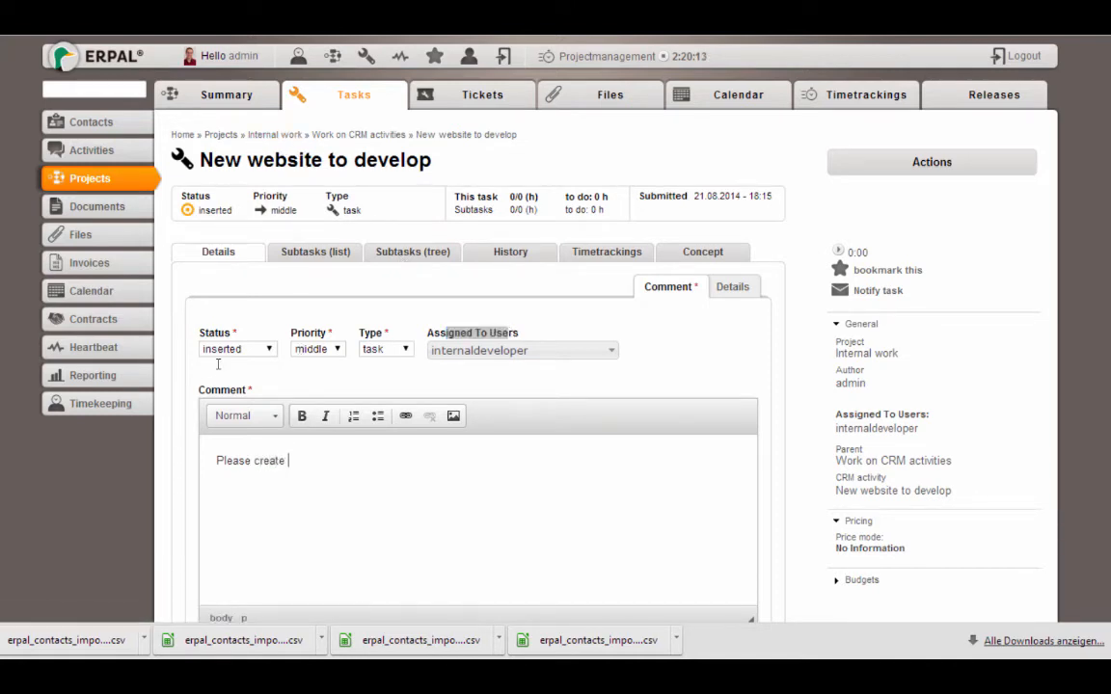
{"action": "type", "text": "a prototype."}
Set the task status to in progress, save, and go back to the linked activity
{"action": "scroll", "coordinate": [482, 386], "scroll_direction": "down", "scroll_amount": 3}
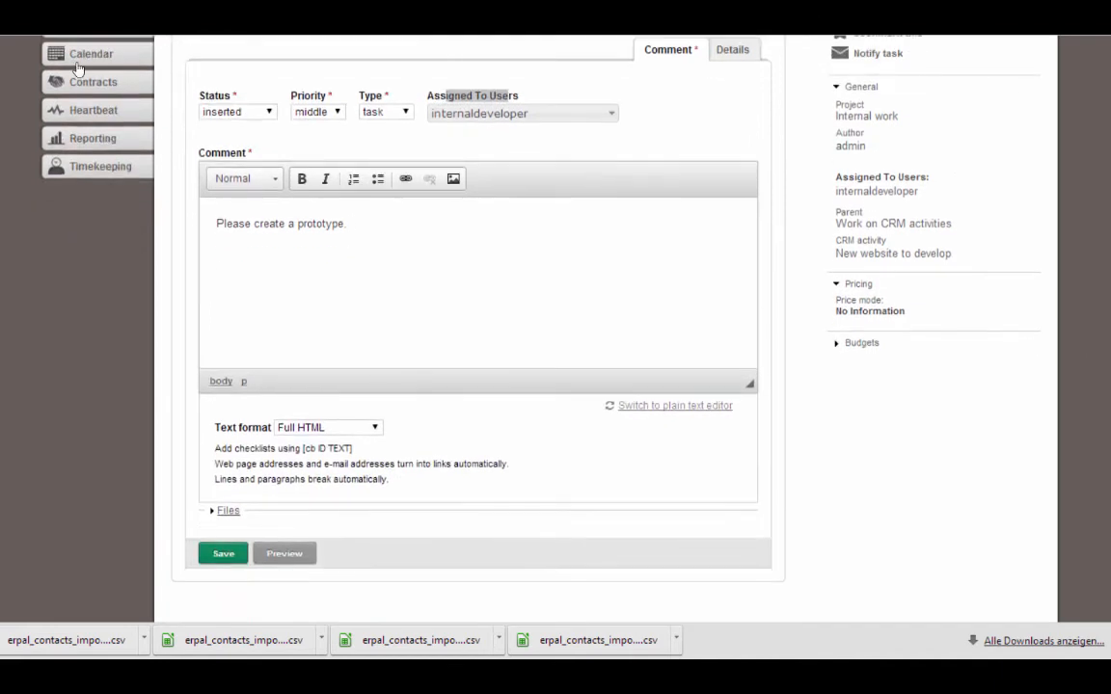
{"action": "left_click", "coordinate": [233, 111]}
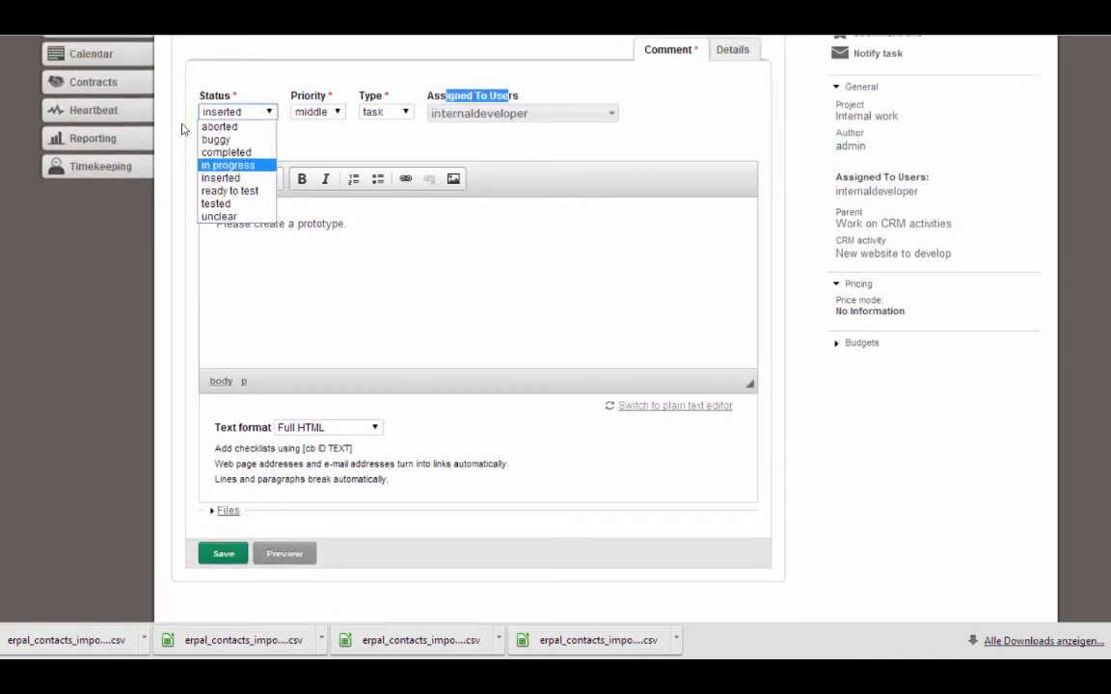
{"action": "left_click", "coordinate": [233, 166]}
{"action": "left_click", "coordinate": [230, 557]}
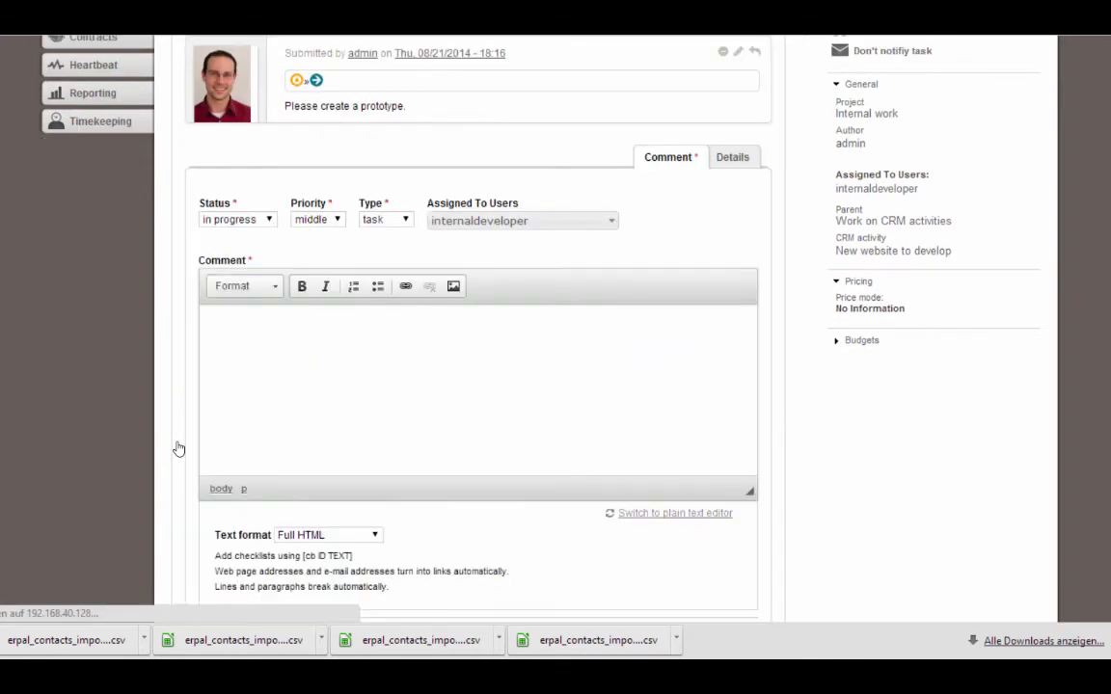
{"action": "left_click", "coordinate": [921, 250]}
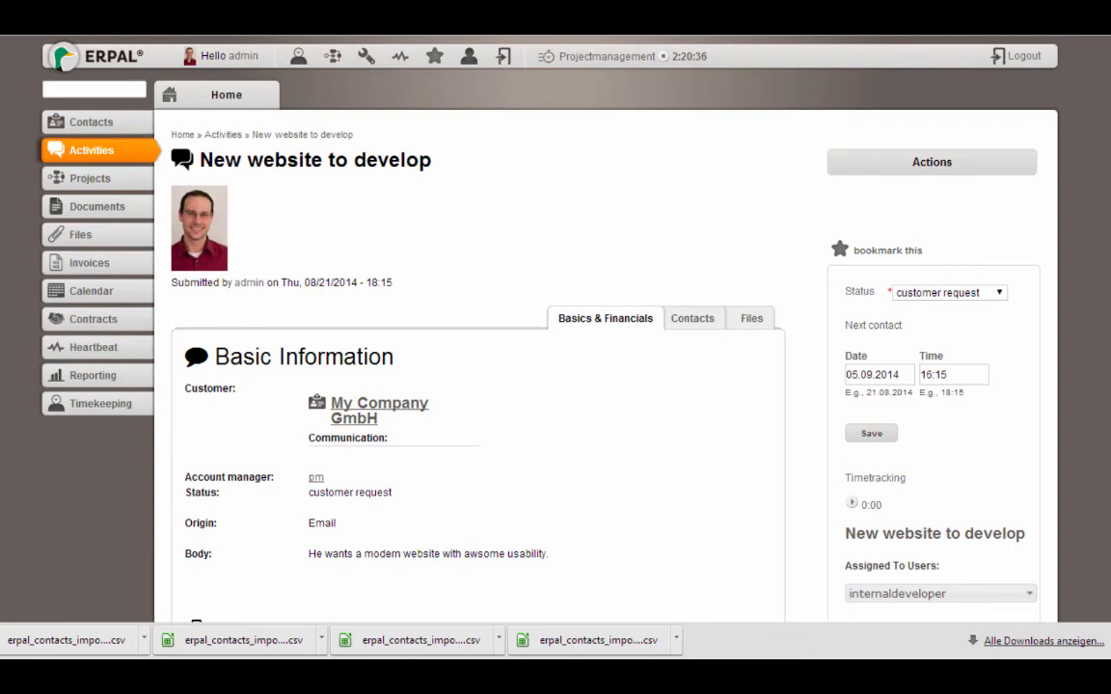
Set next contact to 10.09.2014 and write 'Here is the prototype. Flease give us some feedback.'
{"action": "scroll", "coordinate": [833, 397], "scroll_direction": "down", "scroll_amount": 8}
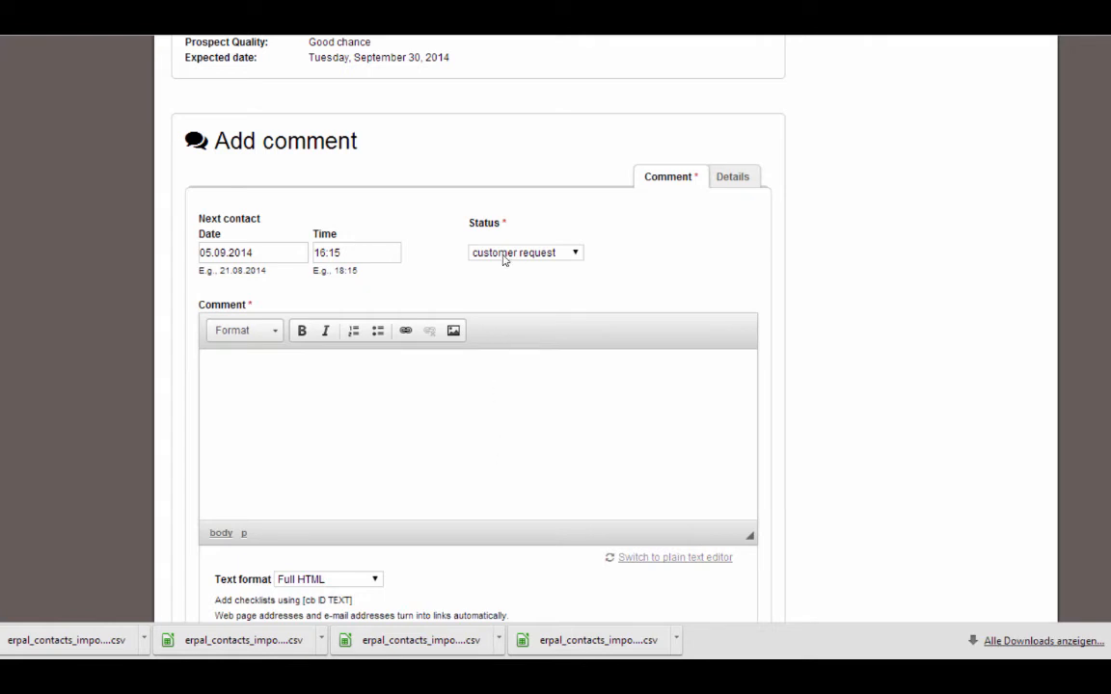
{"action": "left_click", "coordinate": [285, 252]}
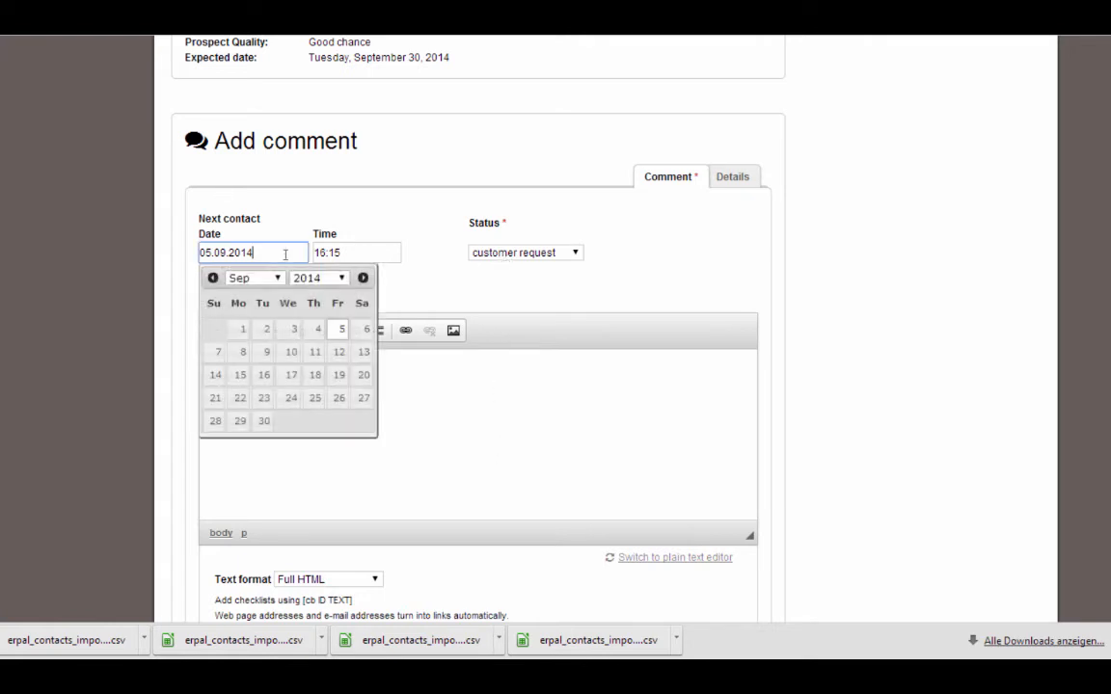
{"action": "left_click", "coordinate": [288, 352]}
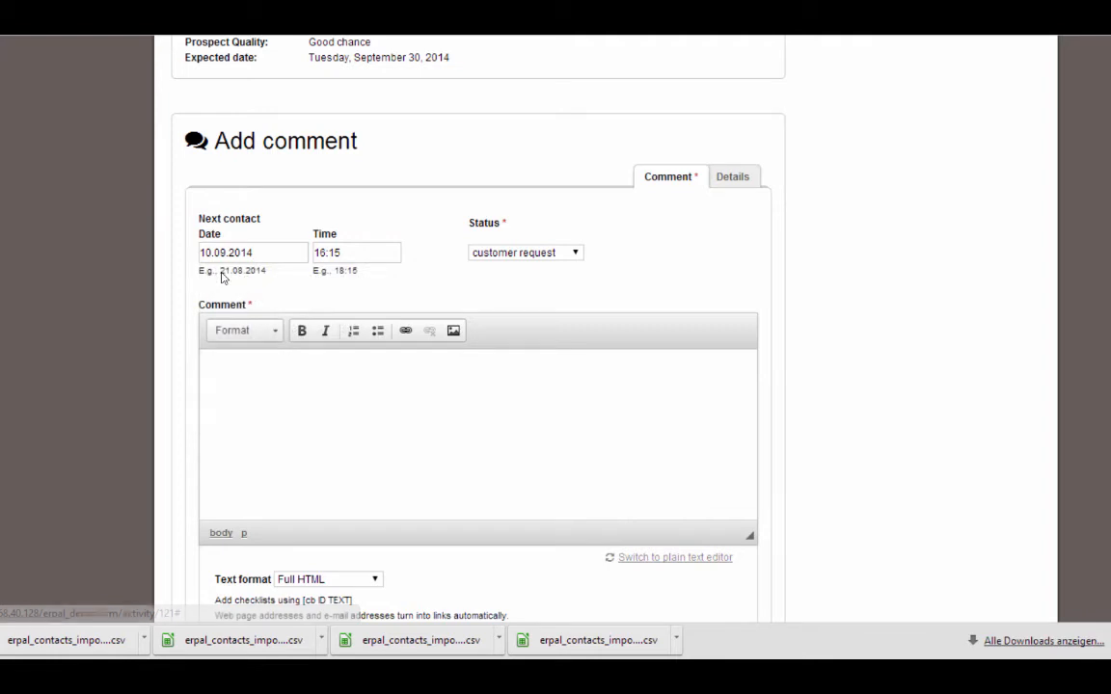
{"action": "left_click", "coordinate": [219, 306]}
{"action": "type", "text": "H"}
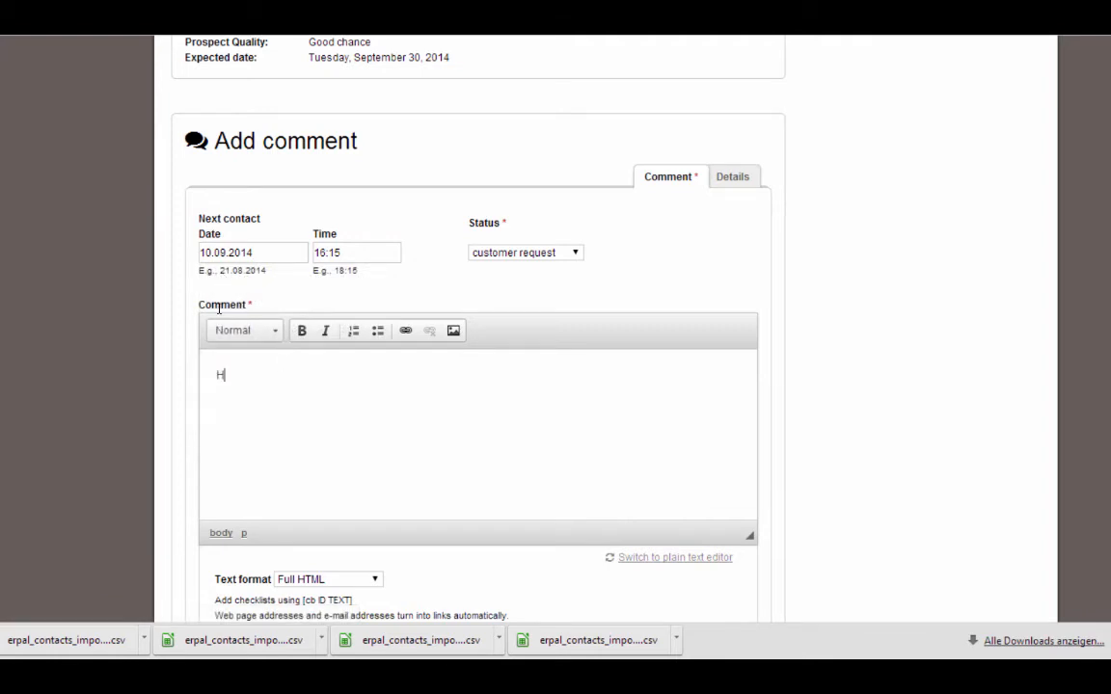
{"action": "type", "text": "ere is the prot"}
{"action": "type", "text": "otype"}
{"action": "type", "text": ". F"}
{"action": "type", "text": "lea"}
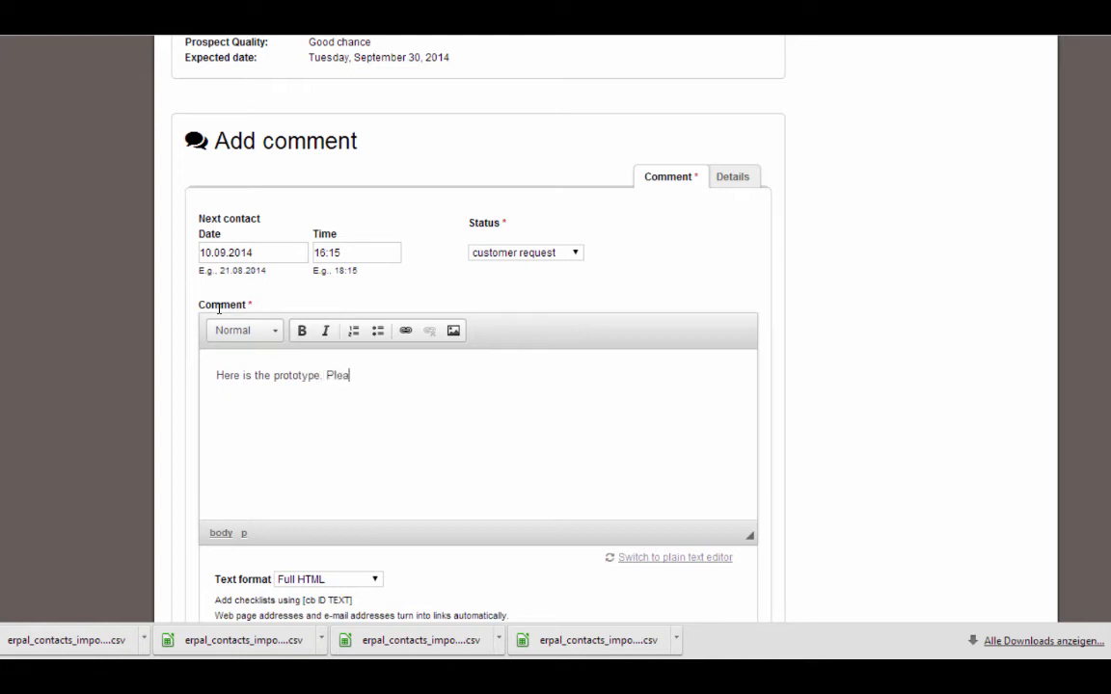
{"action": "type", "text": "se give us some feedback"}
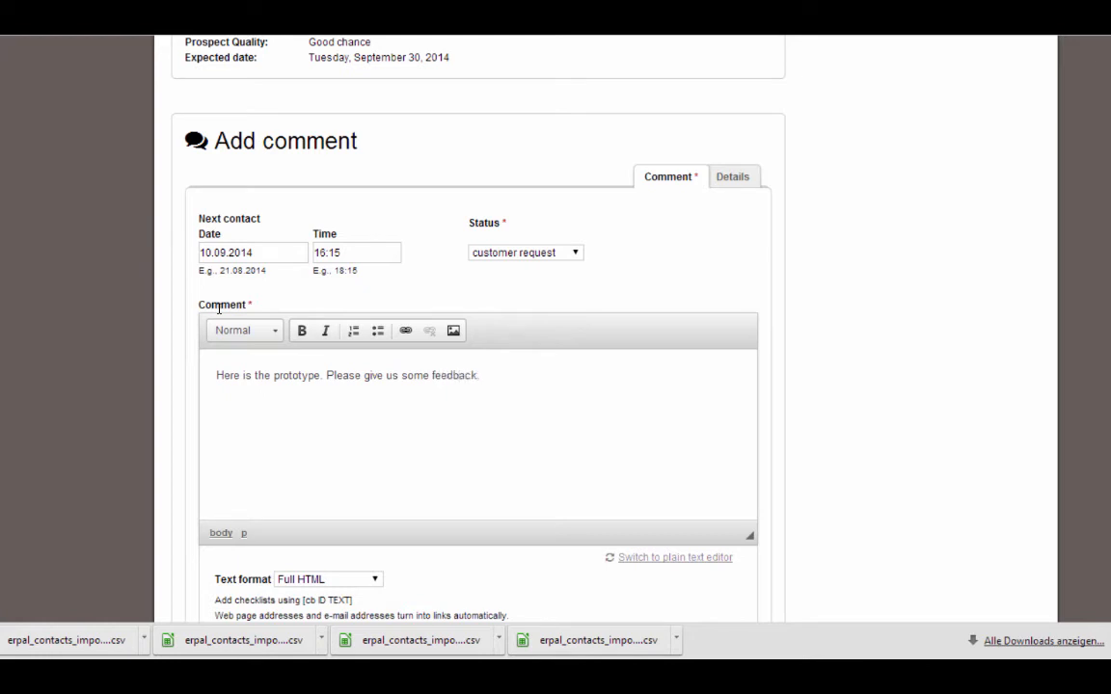
{"action": "type", "text": "."}
Change the activity status to quote submitted and post the comment
{"action": "left_click", "coordinate": [513, 253]}
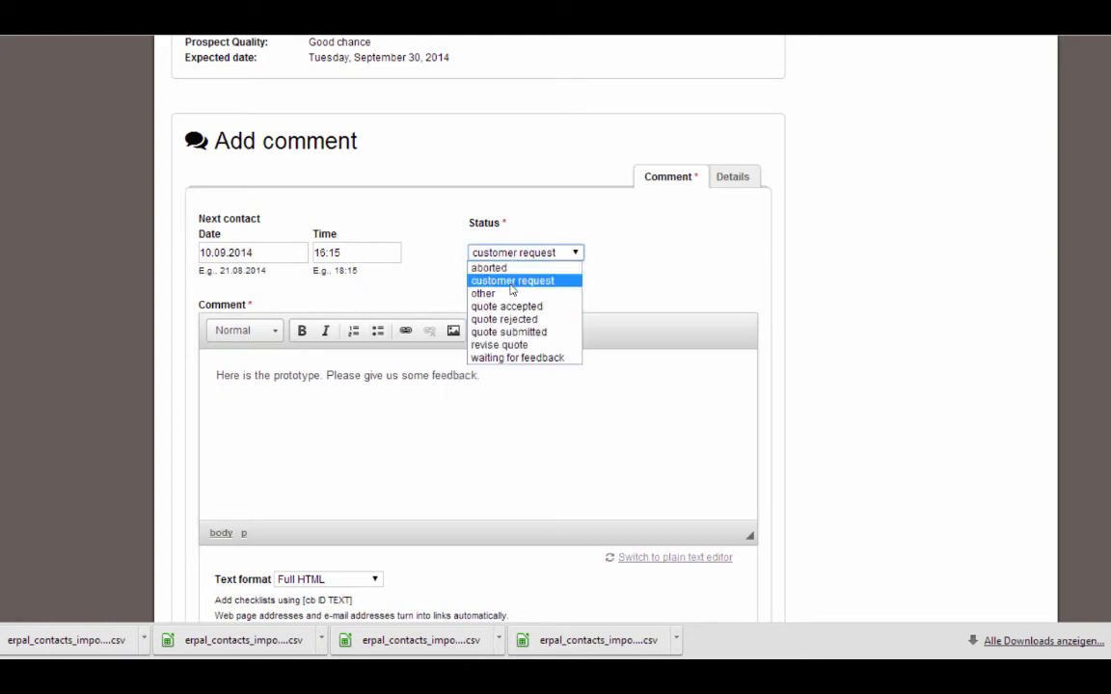
{"action": "left_click", "coordinate": [508, 332]}
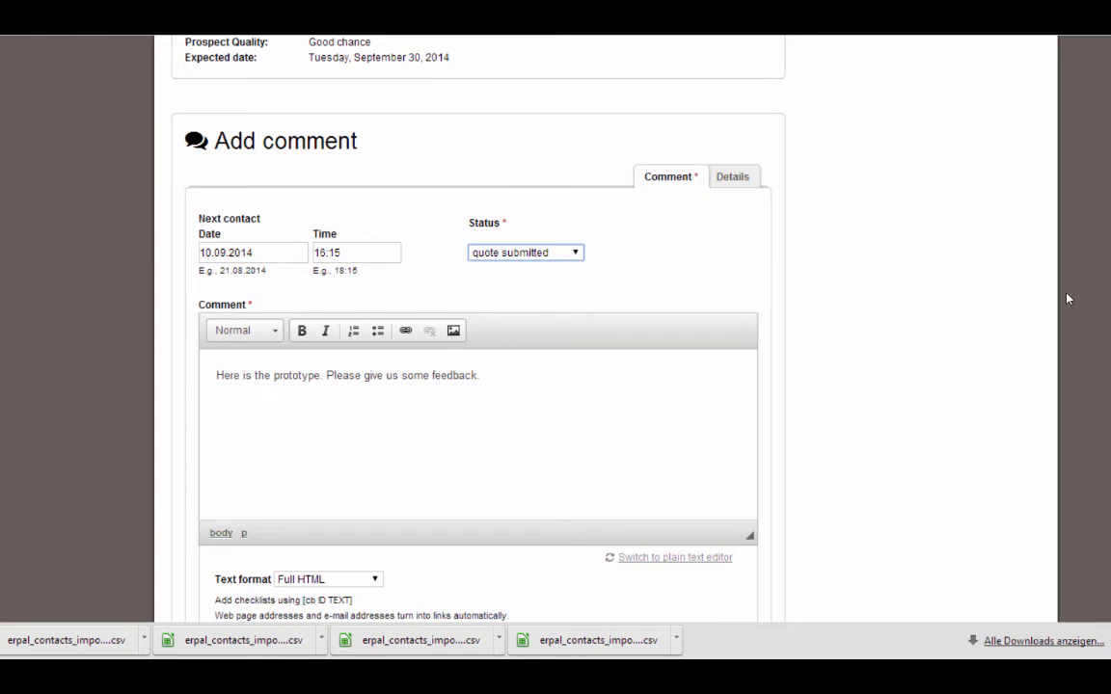
{"action": "scroll", "coordinate": [294, 434], "scroll_direction": "down", "scroll_amount": 2}
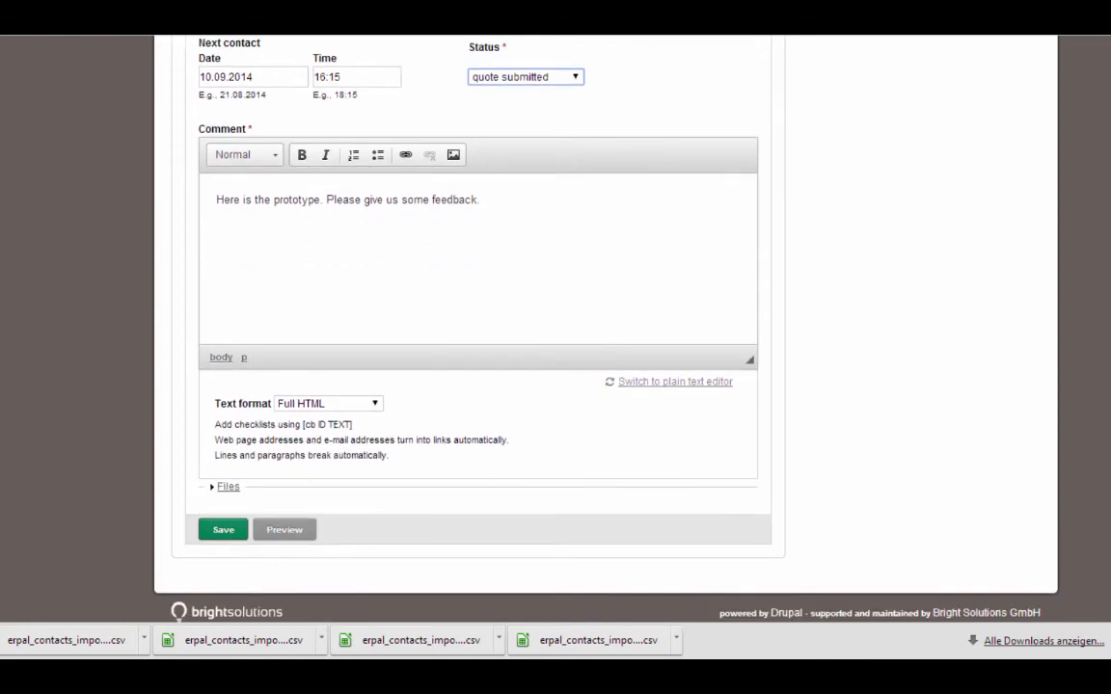
{"action": "left_click", "coordinate": [171, 425]}
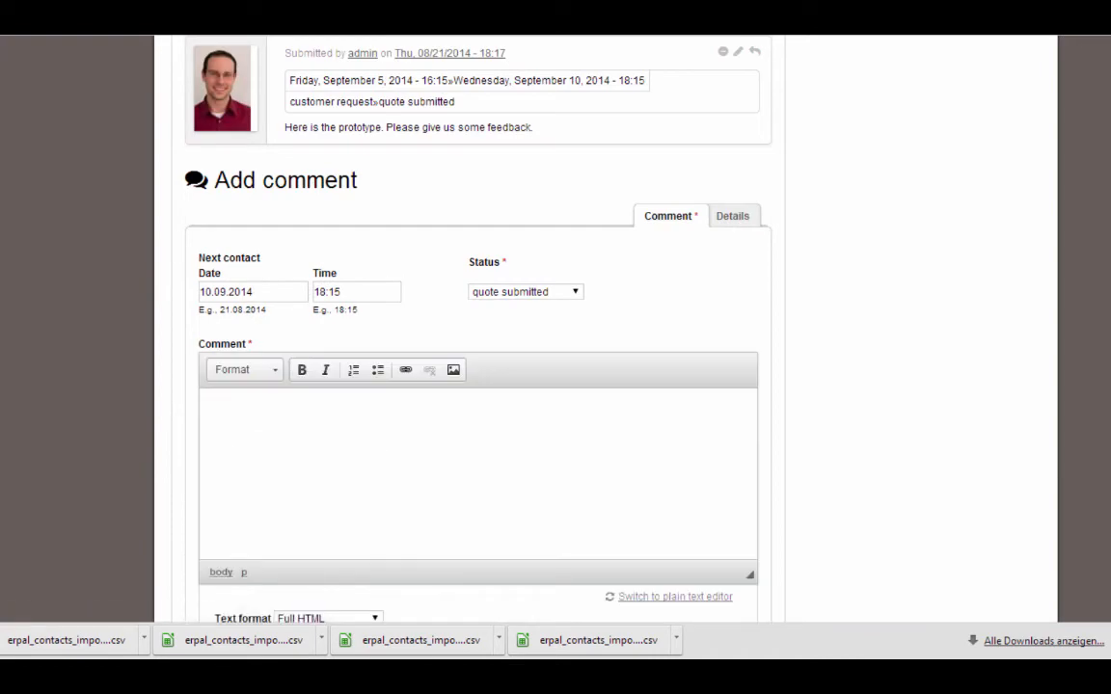
{"action": "scroll", "coordinate": [812, 286], "scroll_direction": "up", "scroll_amount": 10}
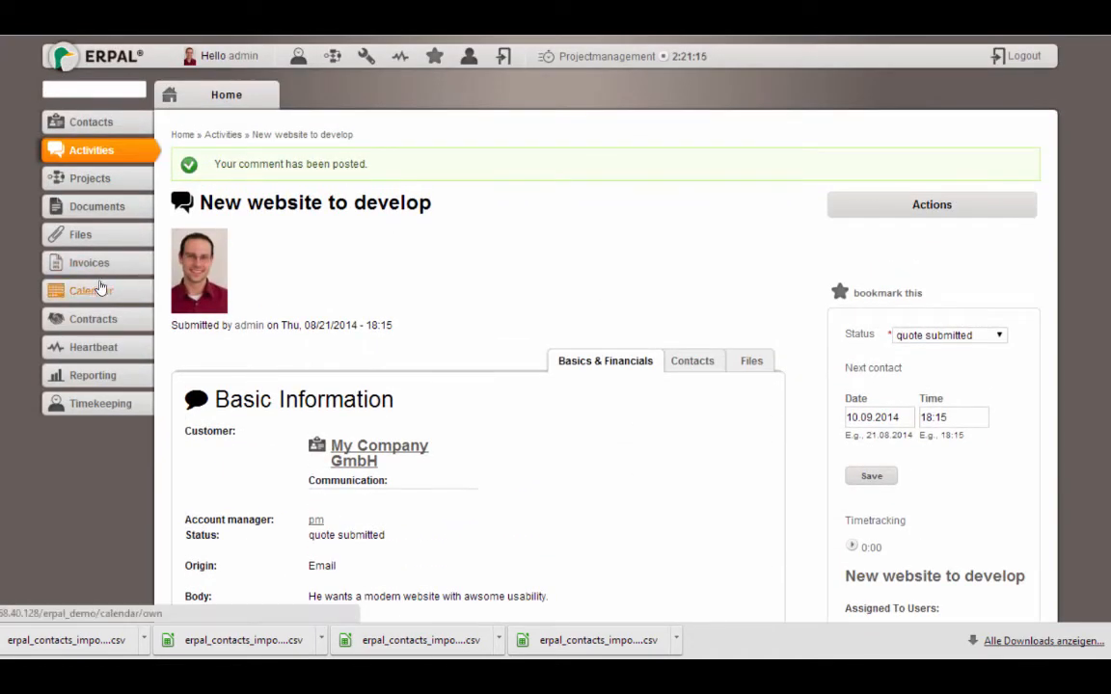
In your calendar, go to September 2014 and open the 10th's 'New website to develop' entry
{"action": "left_click", "coordinate": [90, 290]}
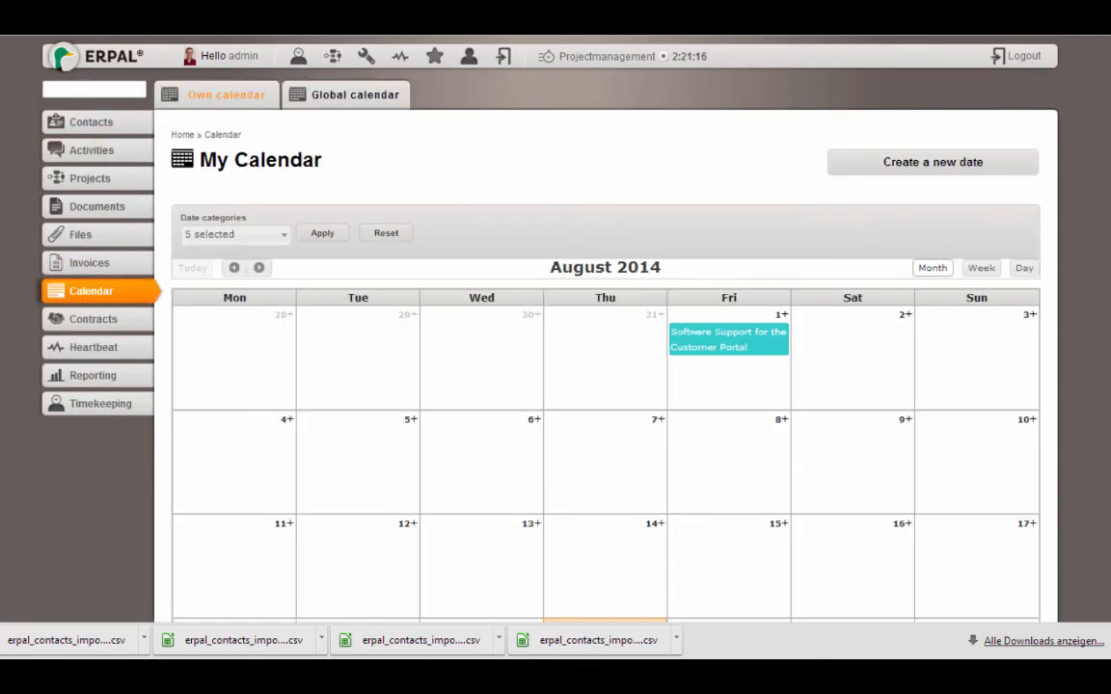
{"action": "scroll", "coordinate": [605, 328], "scroll_direction": "down", "scroll_amount": 1}
{"action": "scroll", "coordinate": [400, 214], "scroll_direction": "down", "scroll_amount": 5}
{"action": "scroll", "coordinate": [401, 214], "scroll_direction": "up", "scroll_amount": 6}
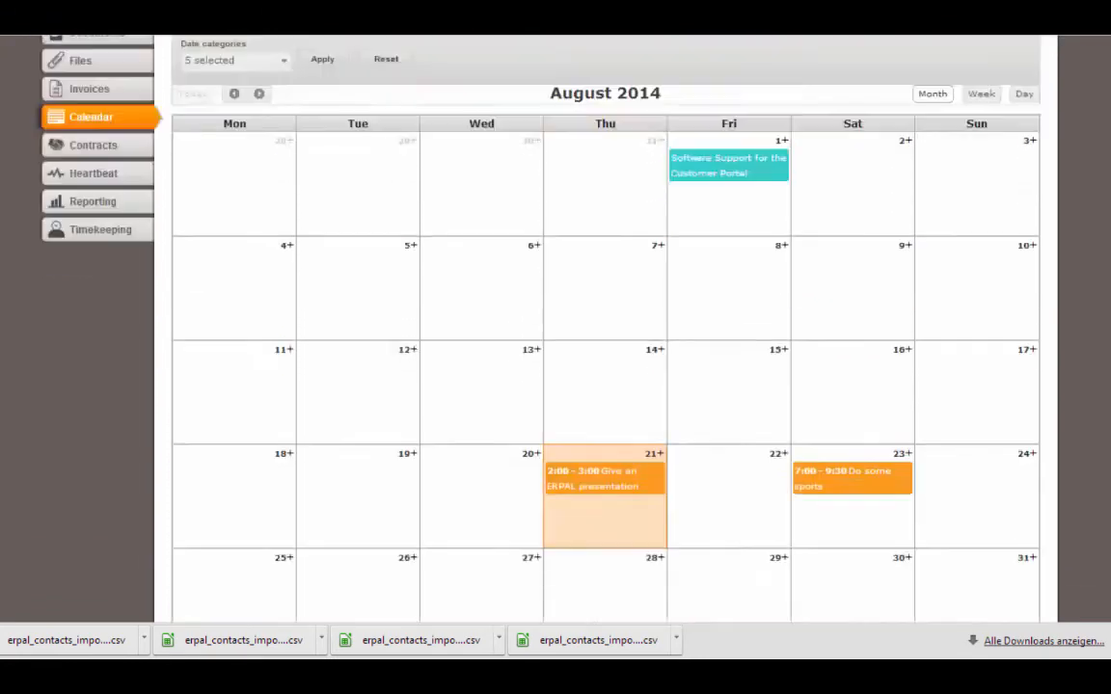
{"action": "left_click", "coordinate": [258, 230]}
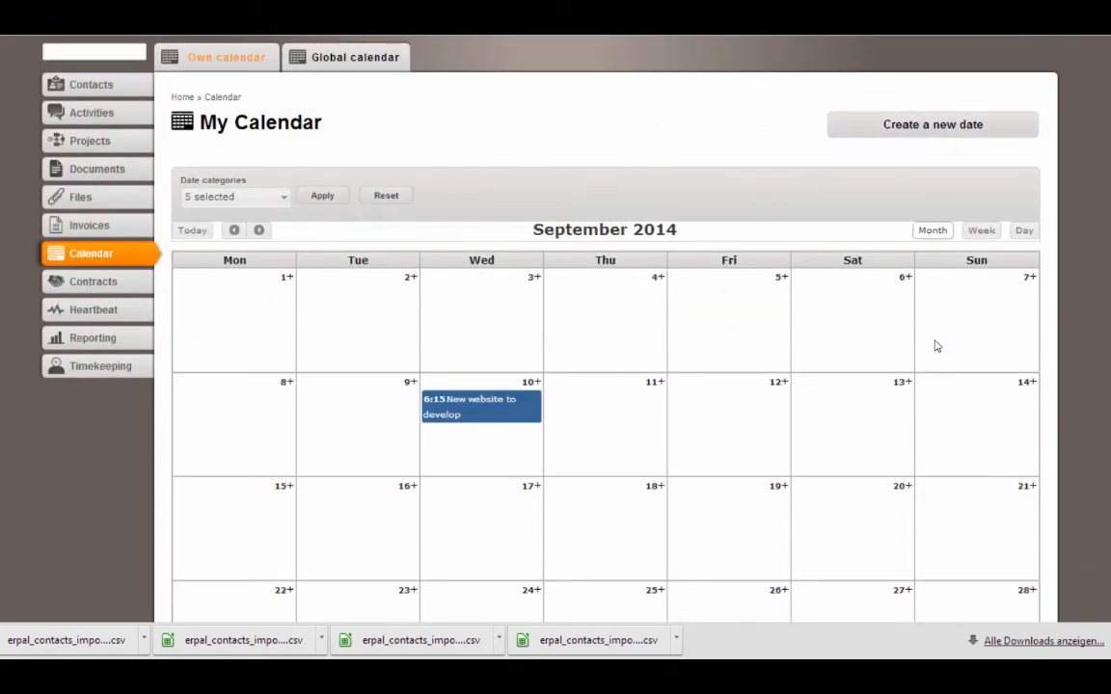
{"action": "left_click", "coordinate": [473, 409]}
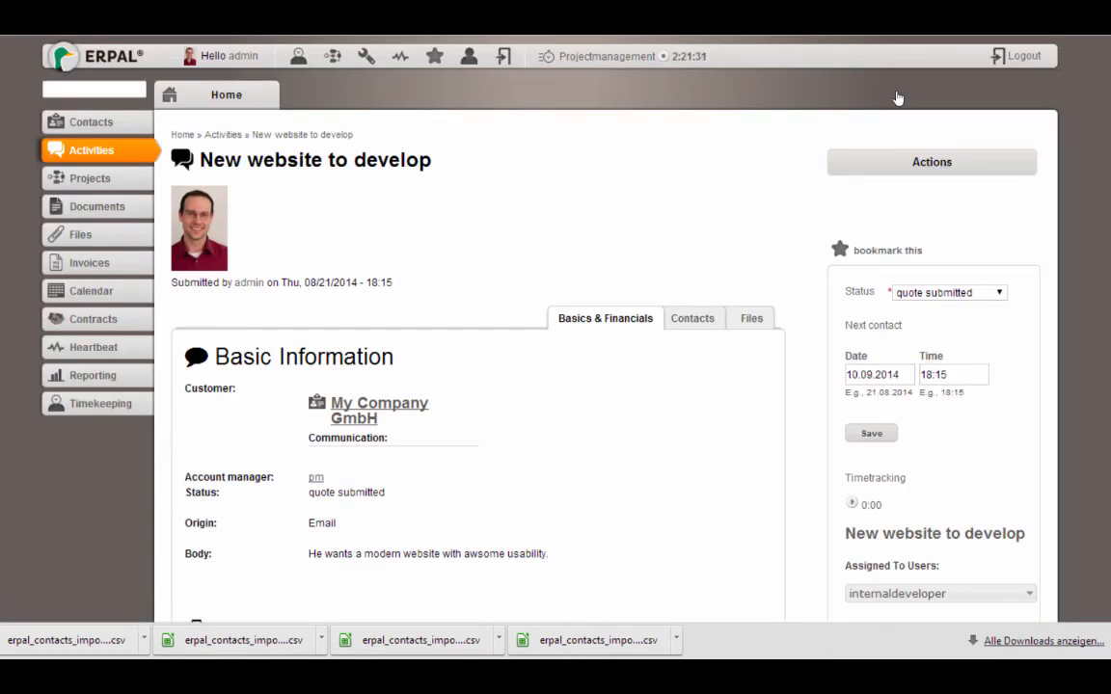
{"action": "scroll", "coordinate": [579, 386], "scroll_direction": "down", "scroll_amount": 7}
Write the activity comment 'Order was placed by mail today.'
{"action": "scroll", "coordinate": [898, 325], "scroll_direction": "down", "scroll_amount": 1}
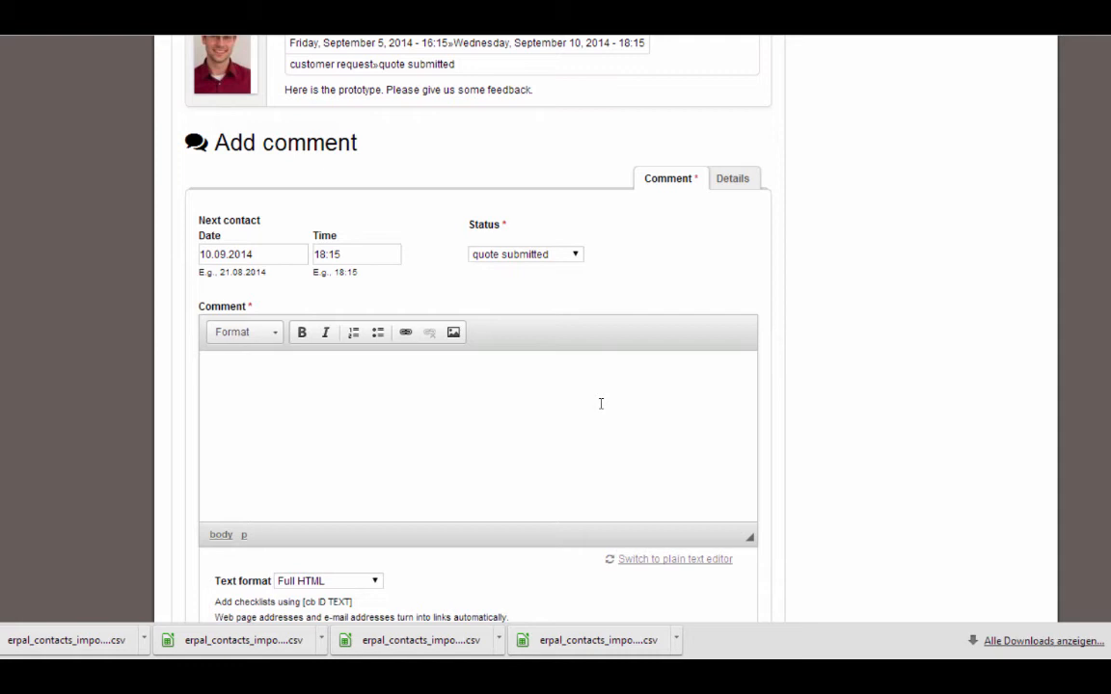
{"action": "left_click", "coordinate": [594, 402]}
{"action": "type", "text": "Order was placed by m"}
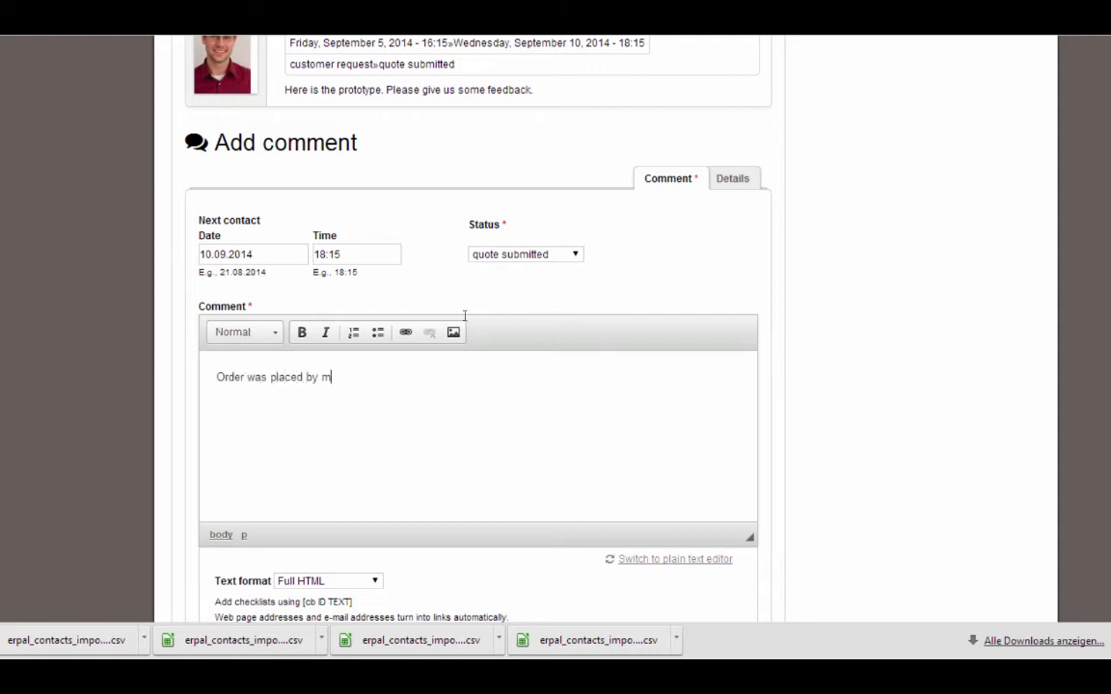
{"action": "type", "text": "ail today."}
Set the activity status to quote accepted and save the comment
{"action": "left_click", "coordinate": [534, 253]}
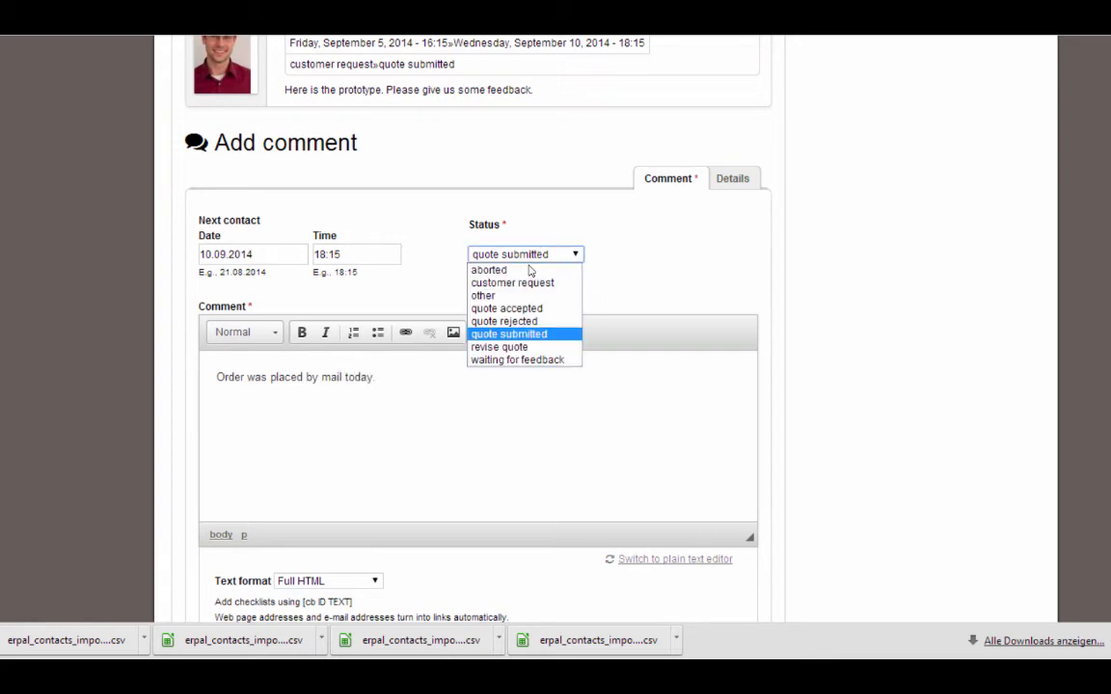
{"action": "left_click", "coordinate": [507, 307]}
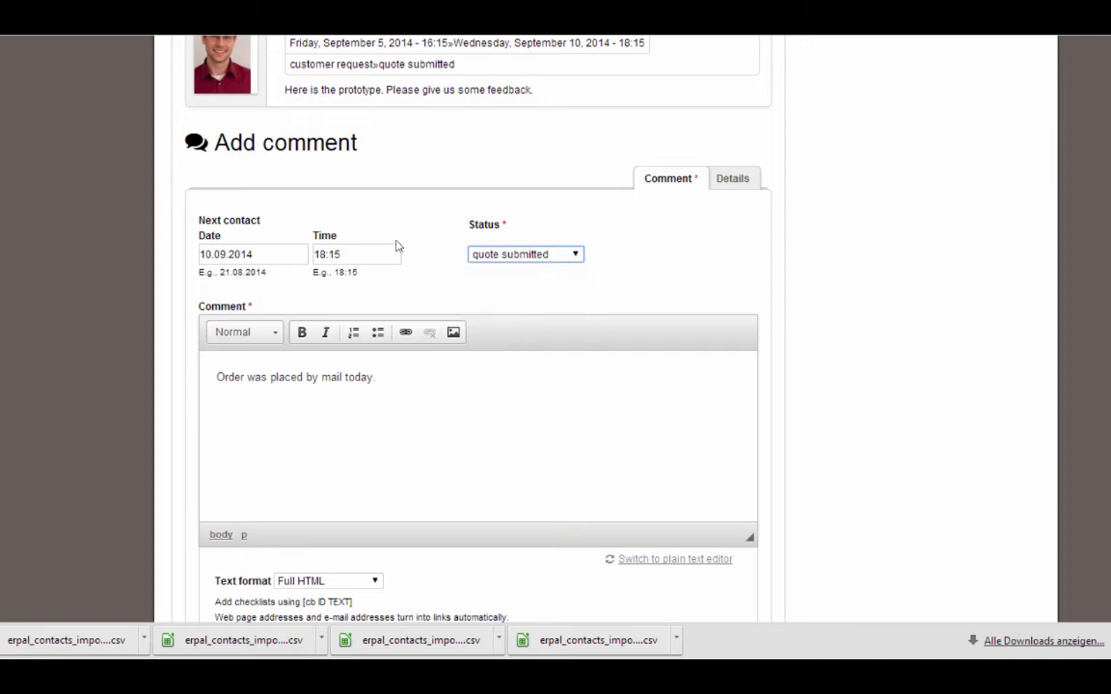
{"action": "scroll", "coordinate": [891, 524], "scroll_direction": "down", "scroll_amount": 2}
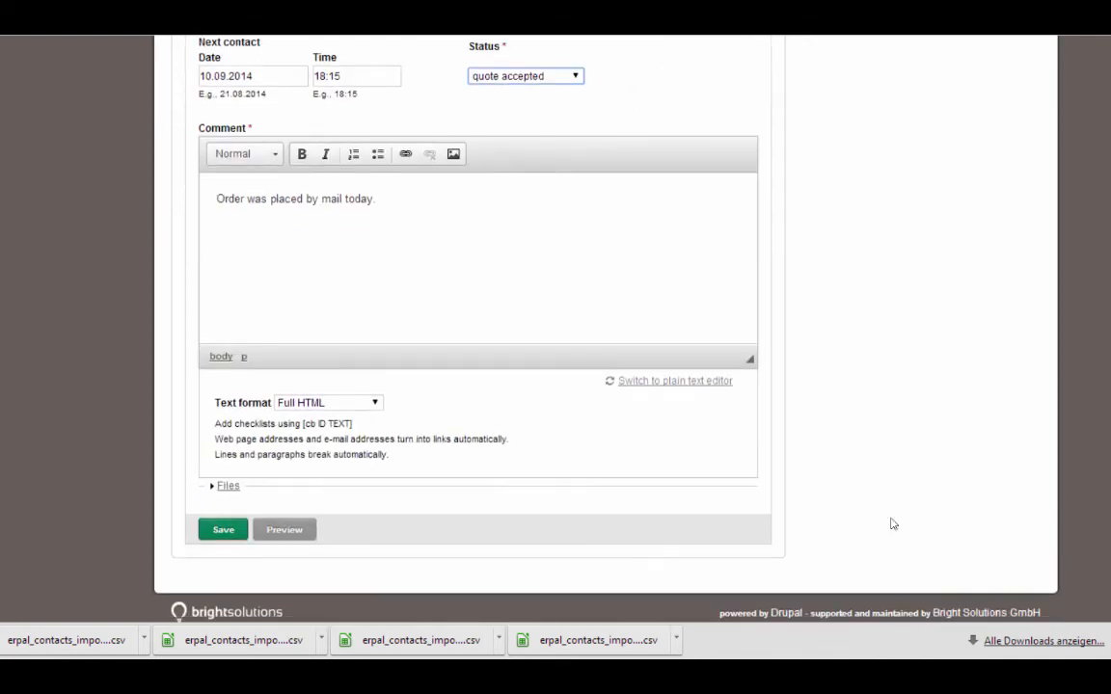
{"action": "left_click", "coordinate": [203, 529]}
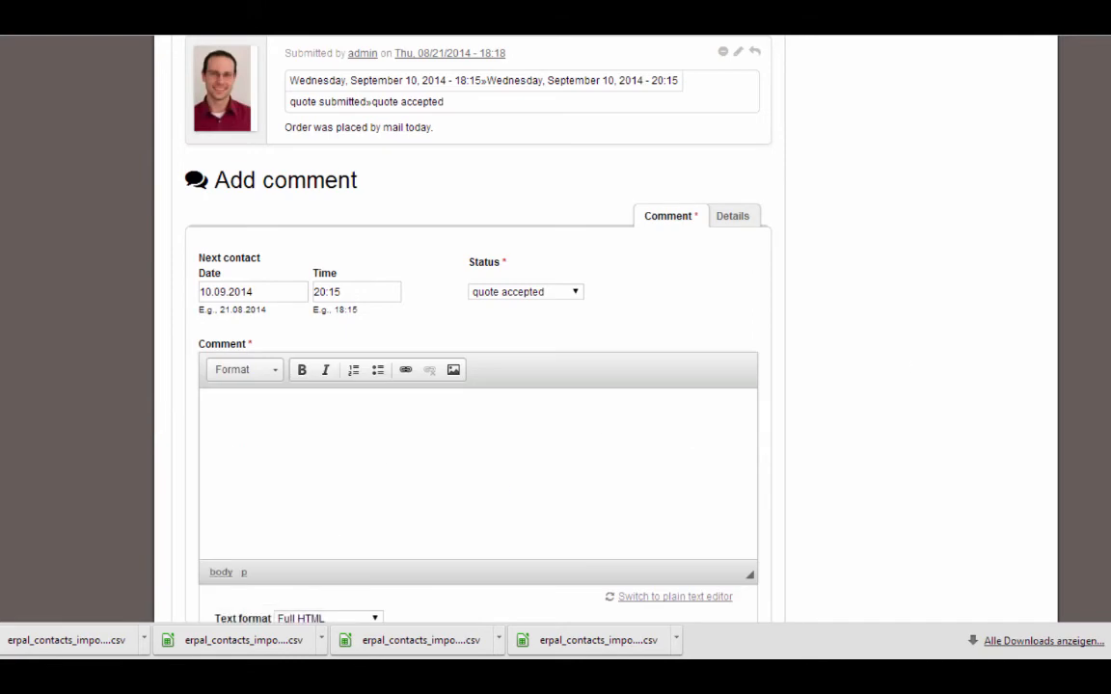
{"action": "scroll", "coordinate": [1026, 489], "scroll_direction": "up", "scroll_amount": 4}
{"action": "scroll", "coordinate": [950, 279], "scroll_direction": "up", "scroll_amount": 3}
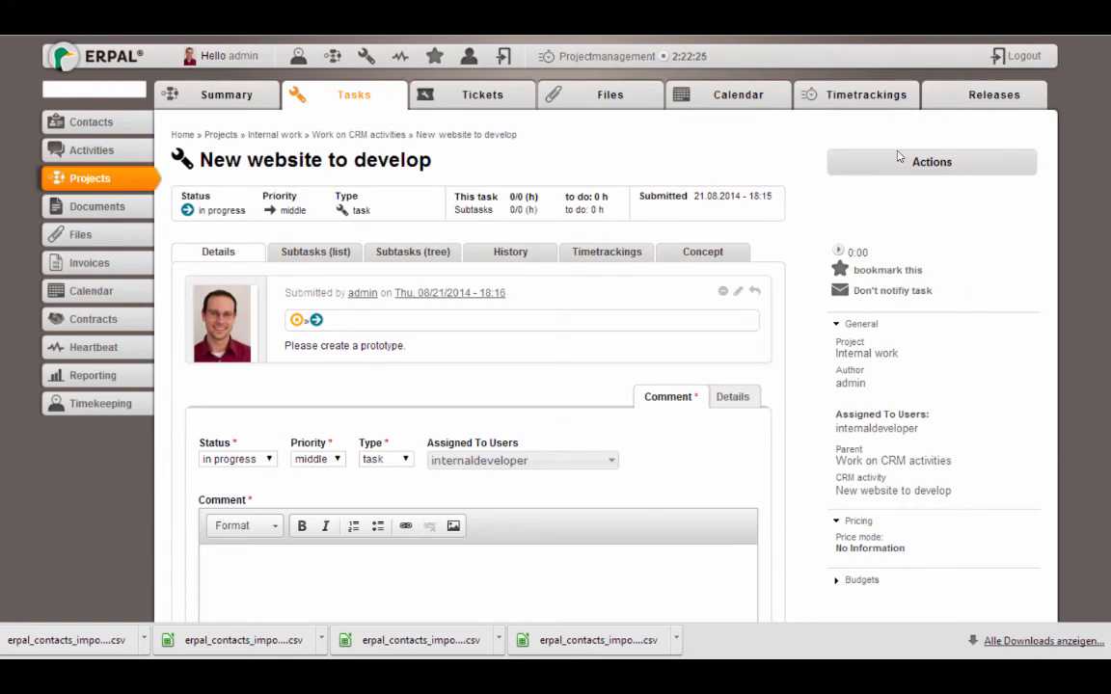
Comment 'Closed.' on the task and set its status to completed
{"action": "scroll", "coordinate": [436, 420], "scroll_direction": "down", "scroll_amount": 3}
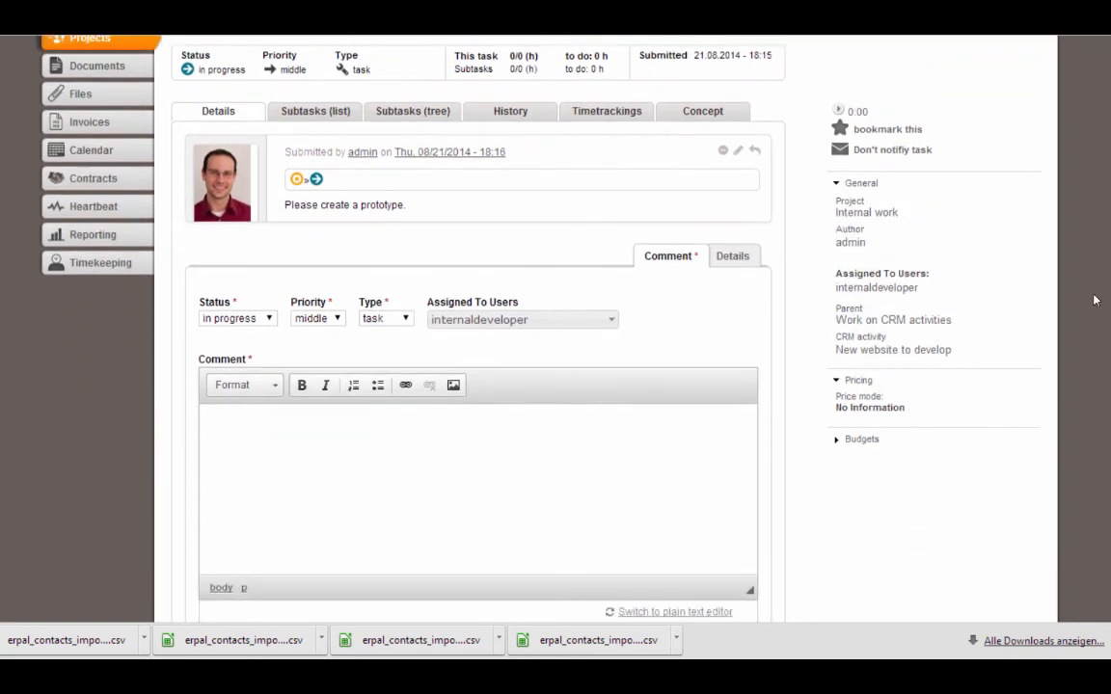
{"action": "left_click", "coordinate": [436, 419]}
{"action": "type", "text": "Closed."}
{"action": "left_click", "coordinate": [241, 318]}
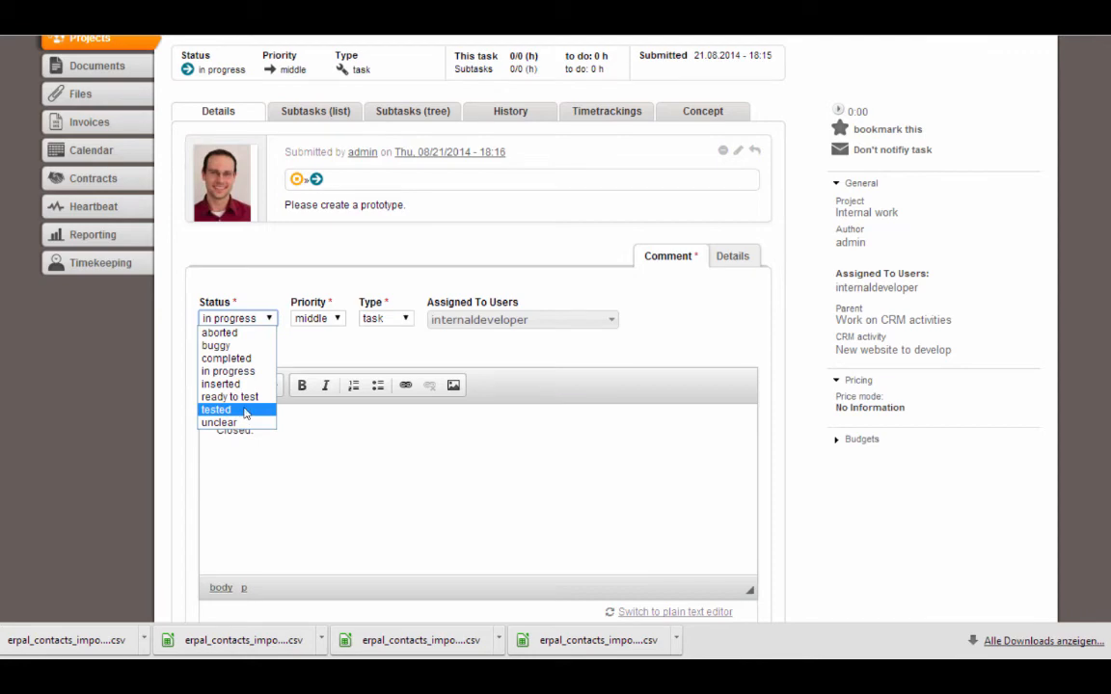
{"action": "left_click", "coordinate": [232, 358]}
Go to the Activities list from the sidebar
{"action": "scroll", "coordinate": [943, 438], "scroll_direction": "down", "scroll_amount": 3}
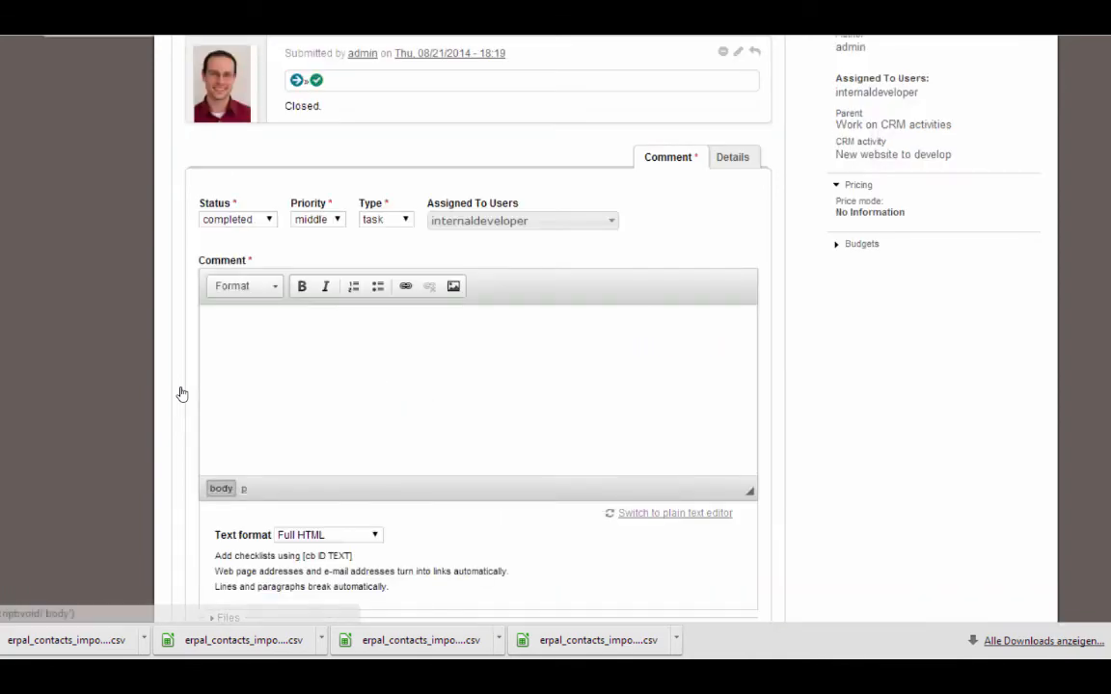
{"action": "scroll", "coordinate": [893, 69], "scroll_direction": "up", "scroll_amount": 4}
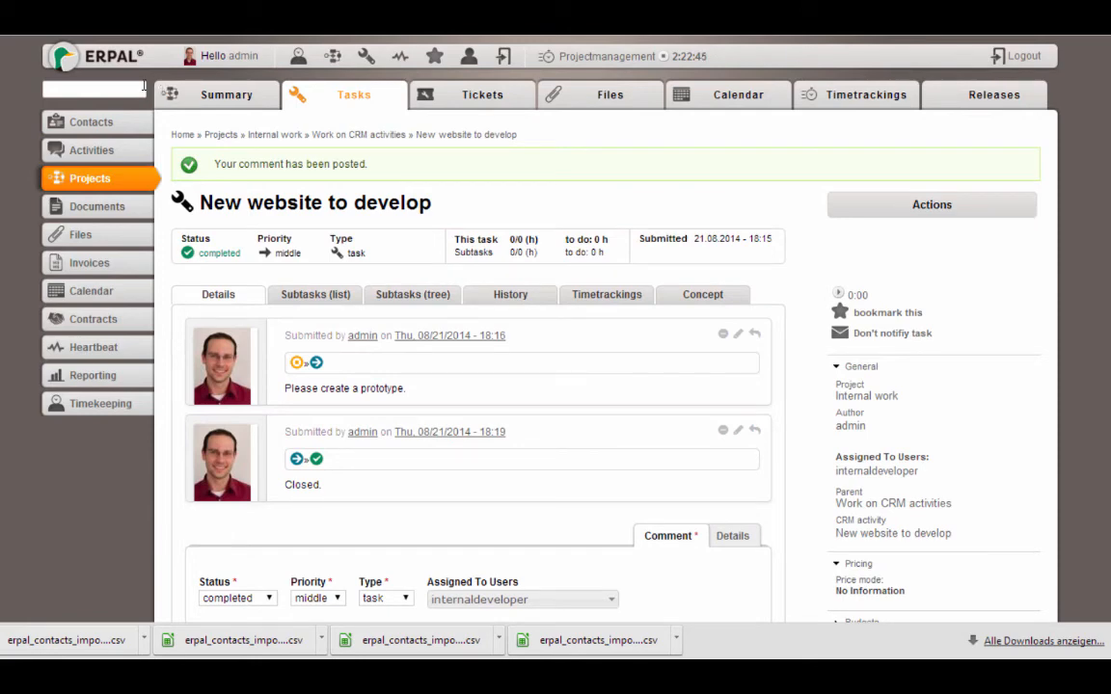
{"action": "left_click", "coordinate": [77, 147]}
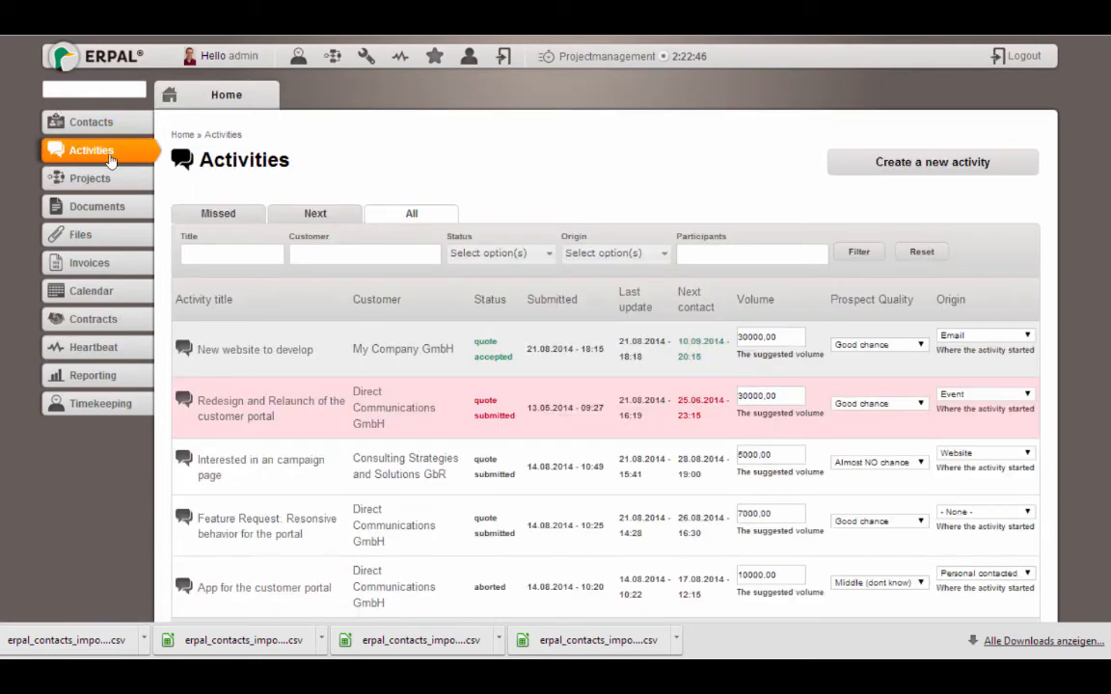
Reopen the 'New website to develop' activity, check its quote accepted details, and show its Actions menu
{"action": "left_click", "coordinate": [287, 350]}
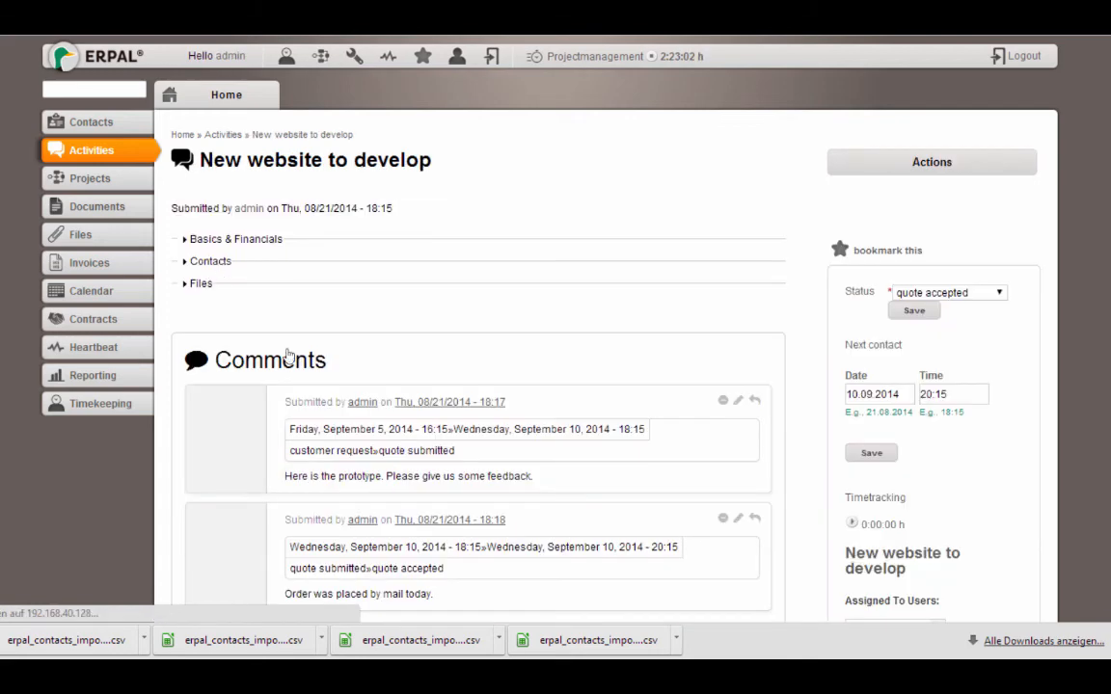
{"action": "scroll", "coordinate": [872, 214], "scroll_direction": "down", "scroll_amount": 3}
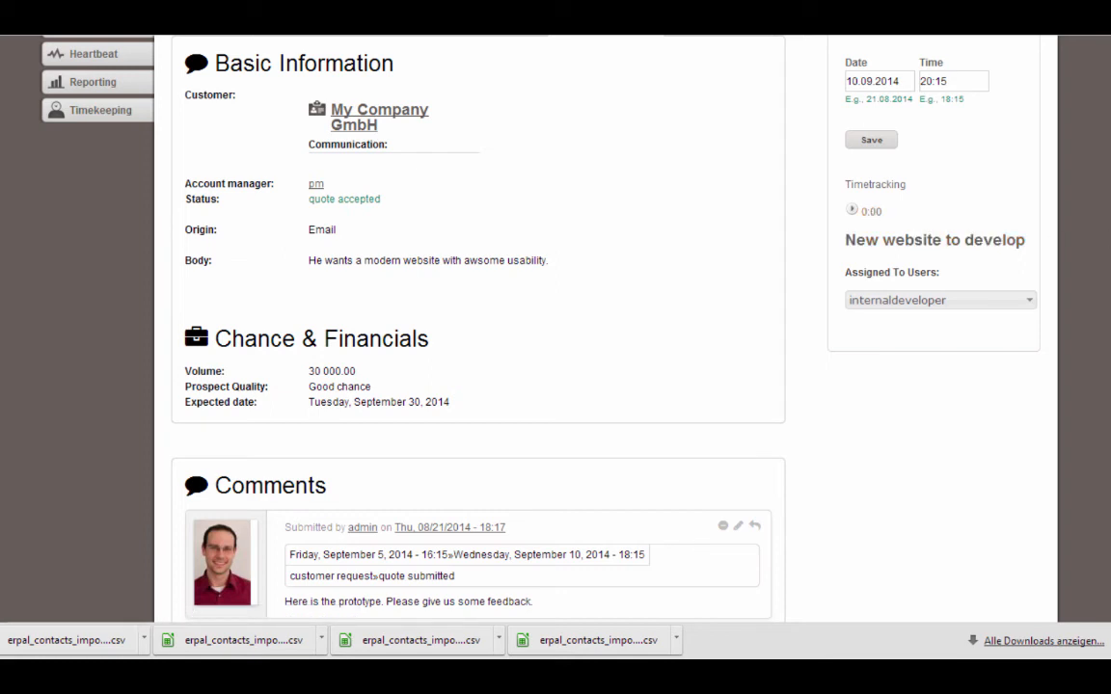
{"action": "scroll", "coordinate": [478, 327], "scroll_direction": "up", "scroll_amount": 3}
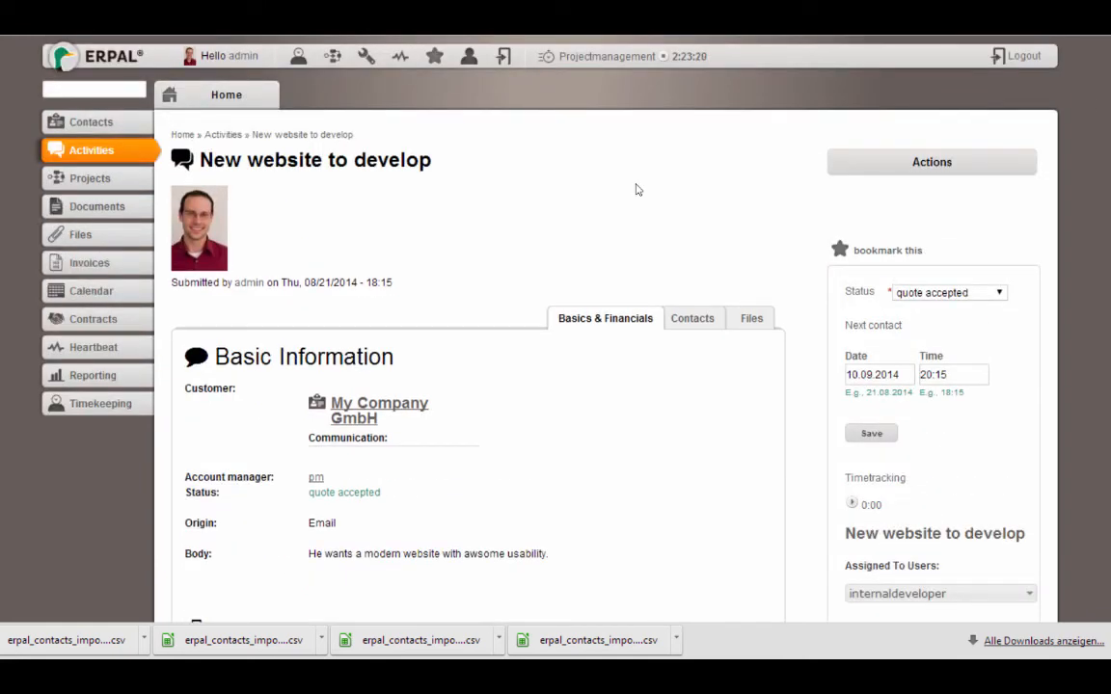
{"action": "left_click", "coordinate": [975, 160]}
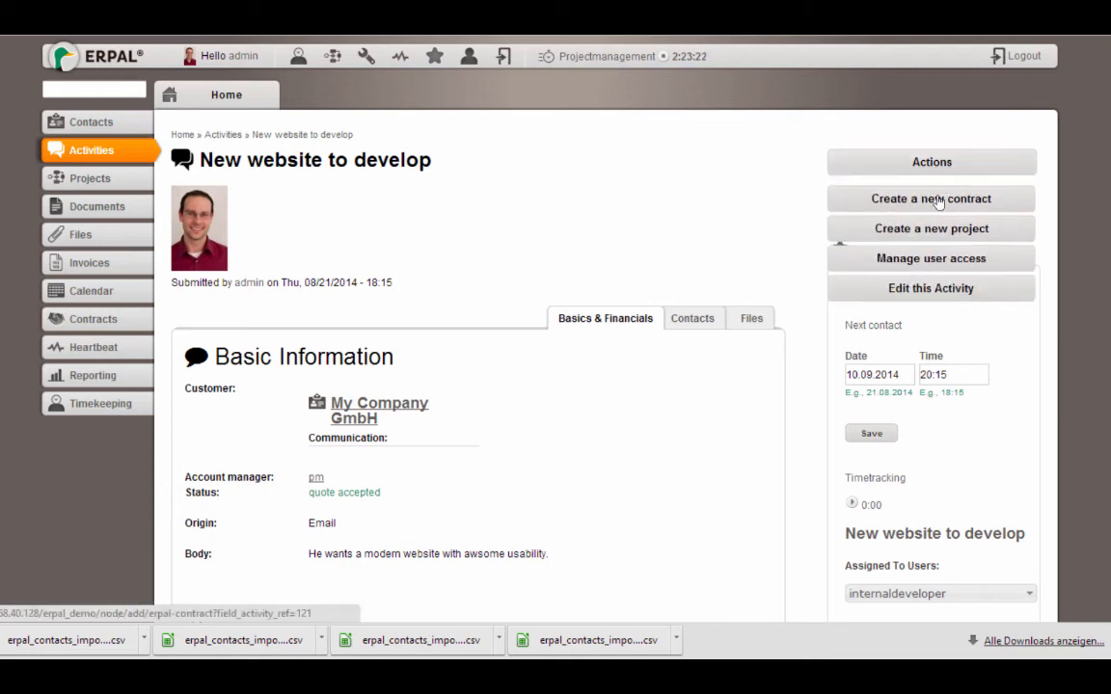
Create and save the 'New website to develop' project in Backend development with the description 'Desription how to develop the new site here.'
{"action": "left_click", "coordinate": [919, 231]}
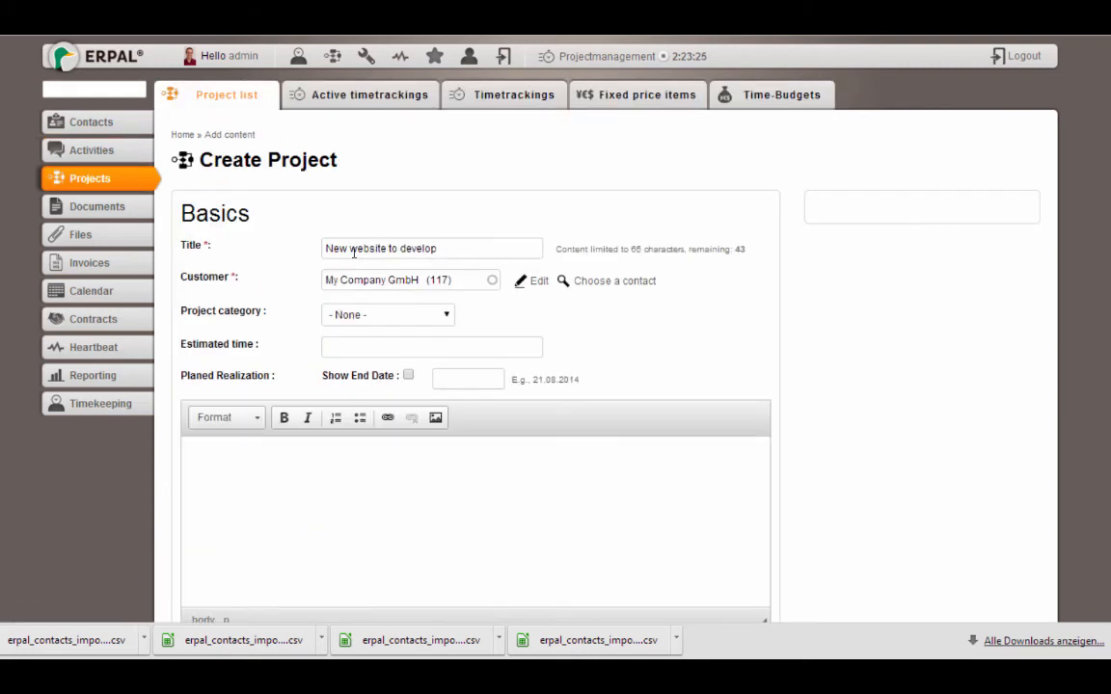
{"action": "left_click", "coordinate": [341, 248]}
{"action": "left_click_drag", "start_coordinate": [339, 248], "coordinate": [366, 194]}
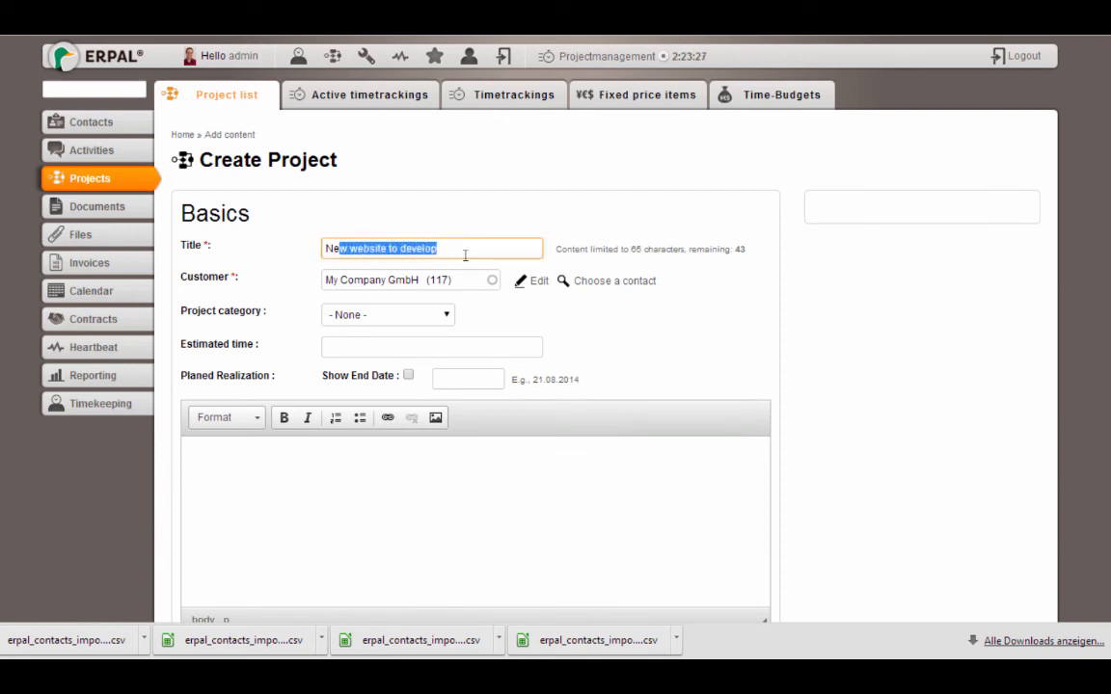
{"action": "left_click", "coordinate": [367, 321]}
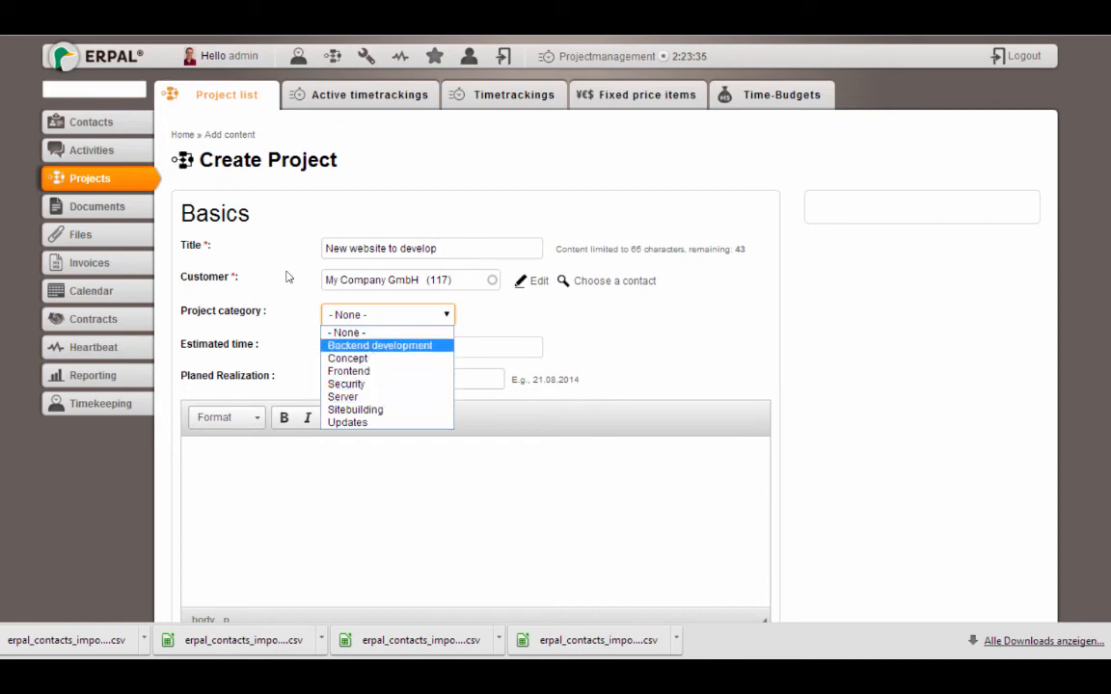
{"action": "left_click", "coordinate": [366, 346]}
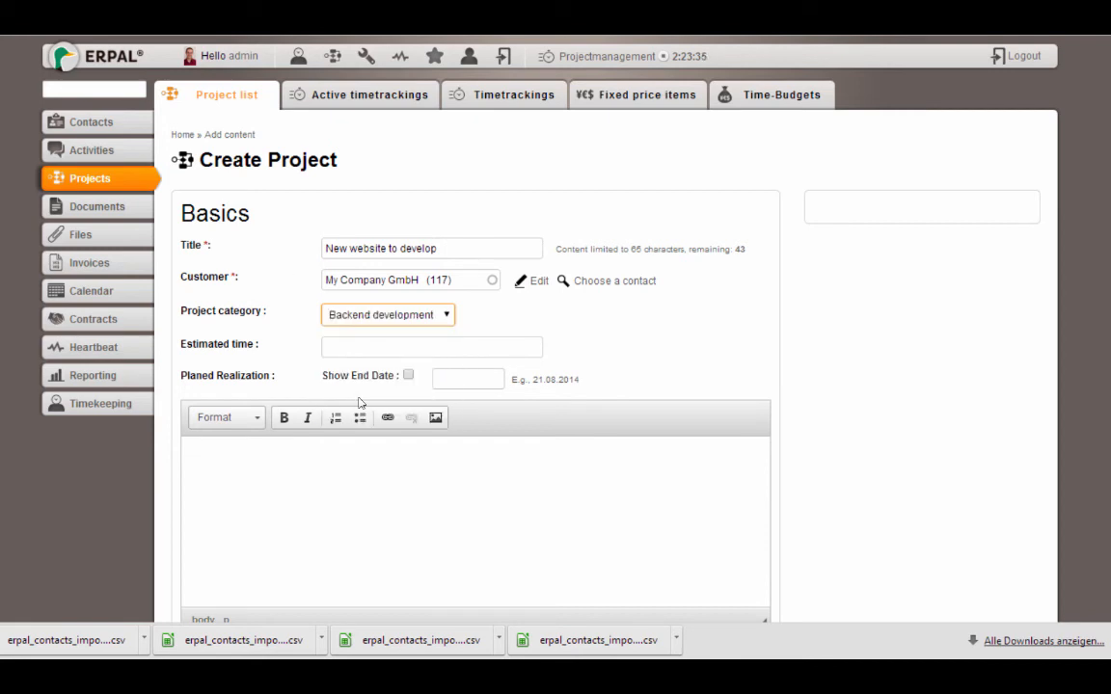
{"action": "left_click", "coordinate": [333, 511]}
{"action": "type", "text": "Desription how "}
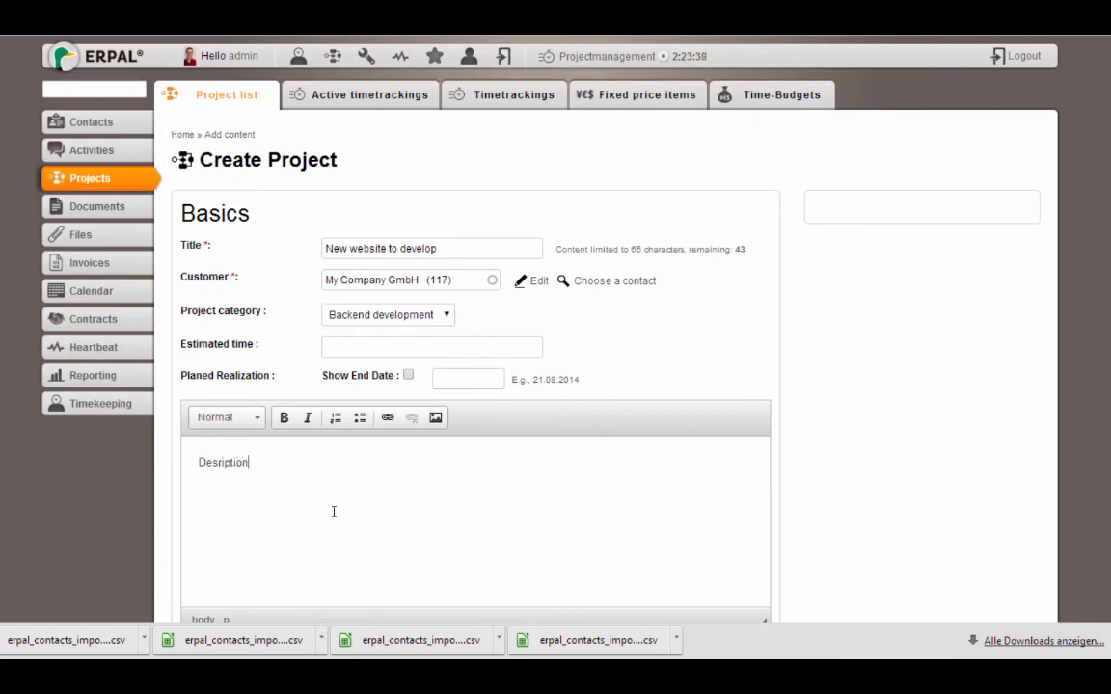
{"action": "type", "text": "to develop the new site here."}
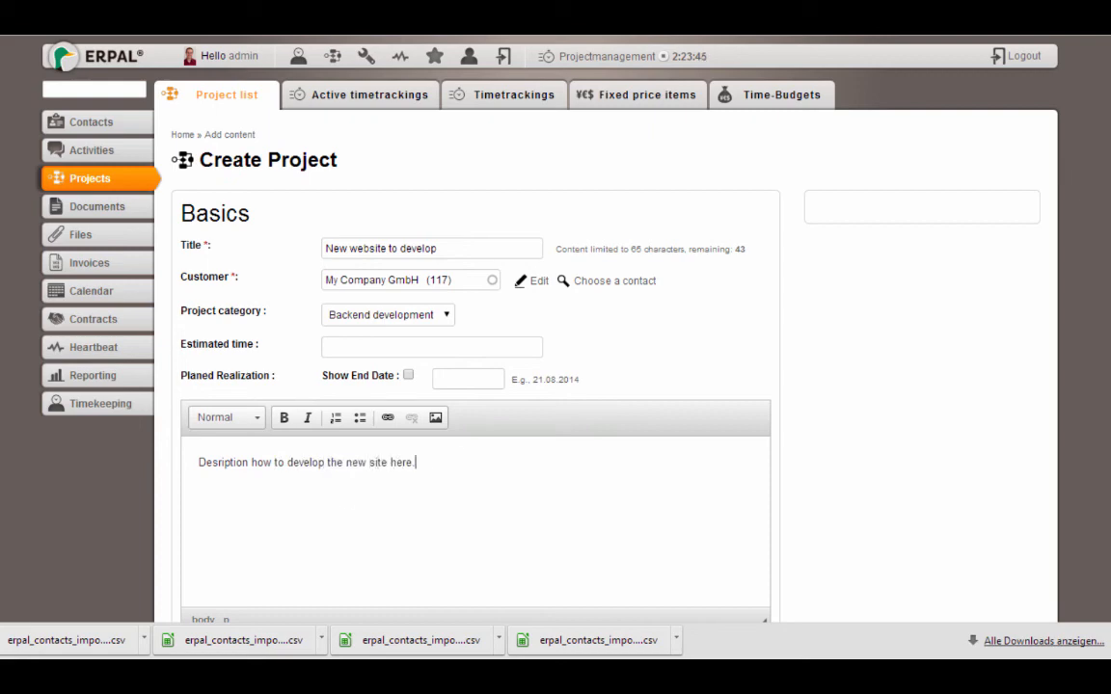
{"action": "scroll", "coordinate": [579, 386], "scroll_direction": "down", "scroll_amount": 15}
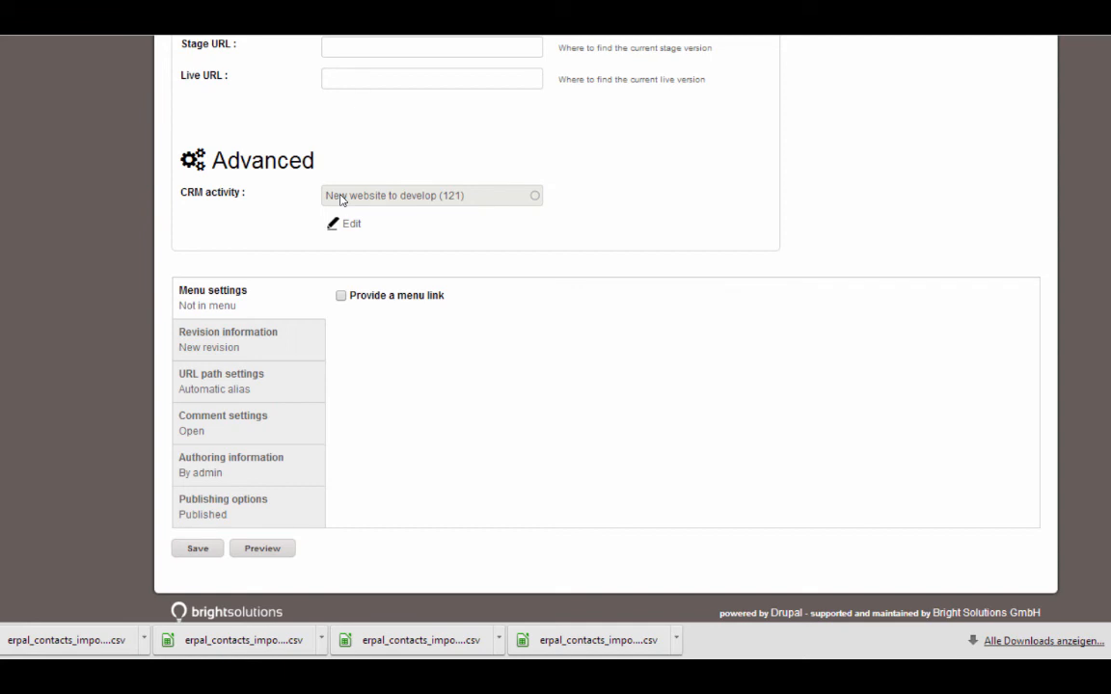
{"action": "left_click", "coordinate": [198, 549]}
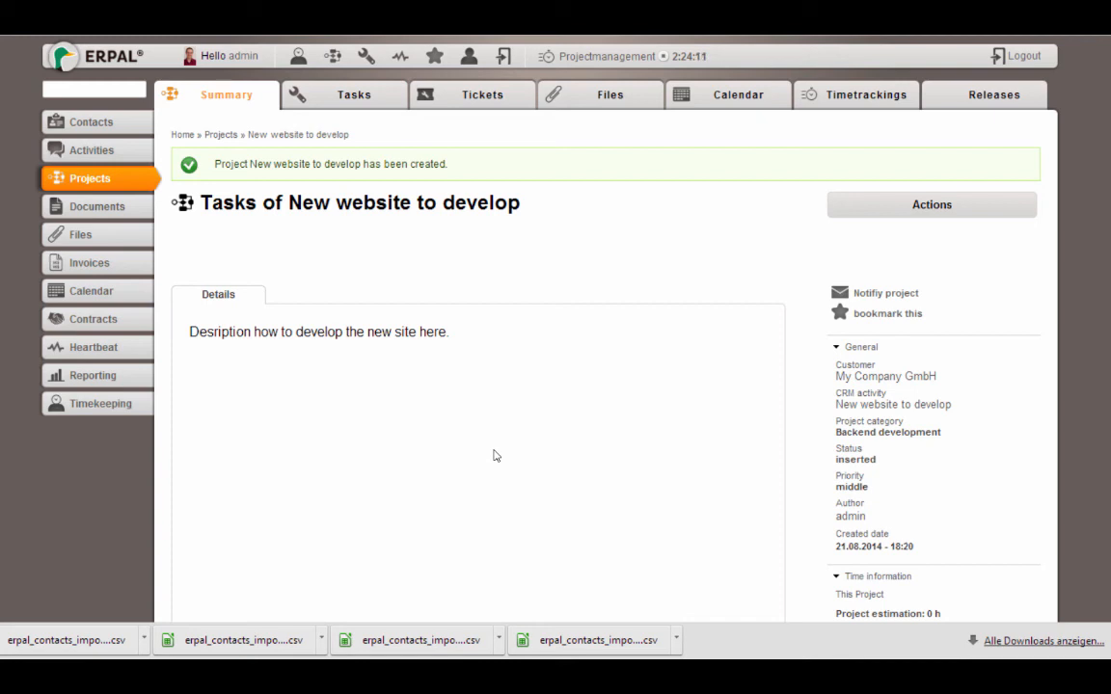
Return to the Contacts list from the left sidebar
{"action": "left_click", "coordinate": [94, 124]}
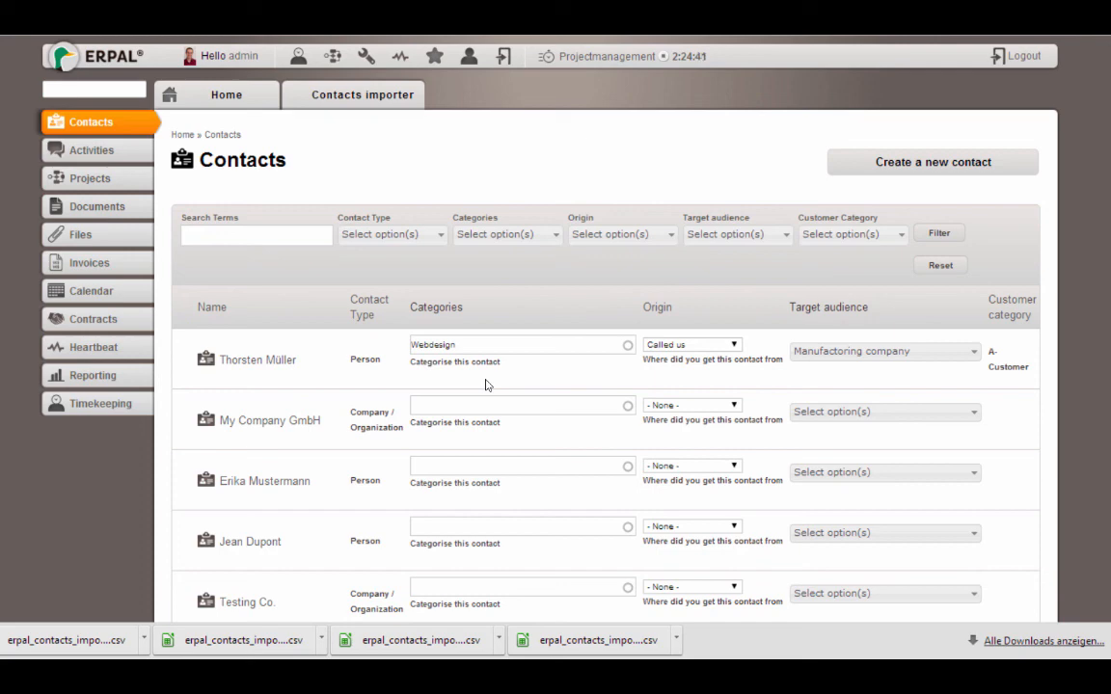
Go from the first contact person's Relations to My Company GmbH and list all its projects
{"action": "left_click", "coordinate": [287, 363]}
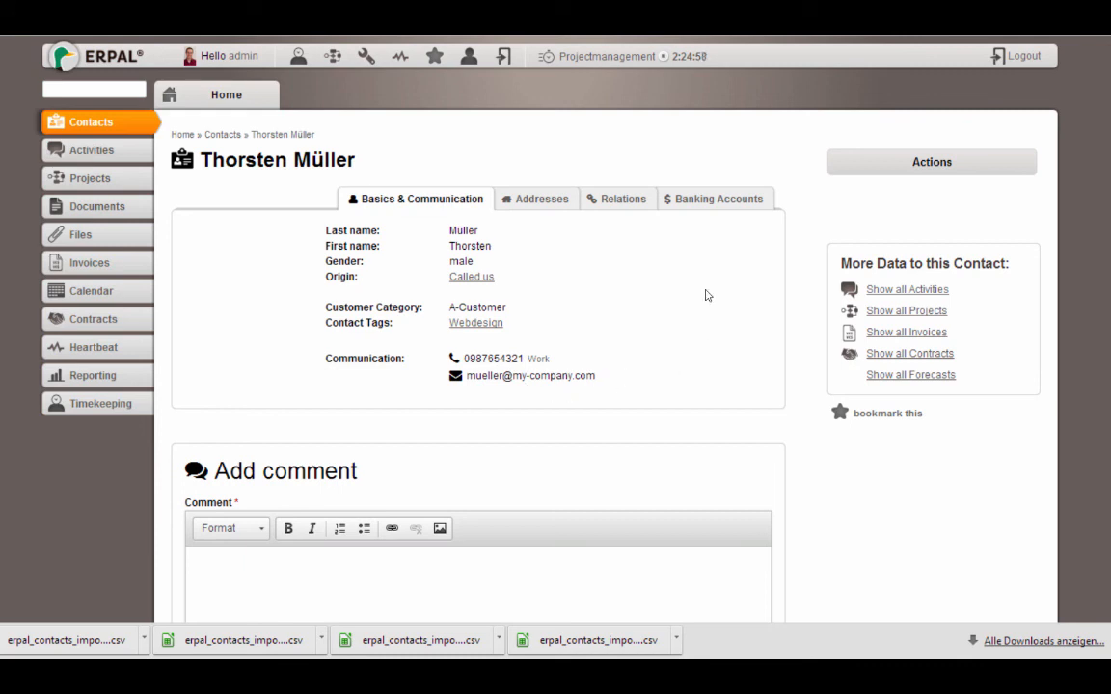
{"action": "left_click", "coordinate": [646, 201]}
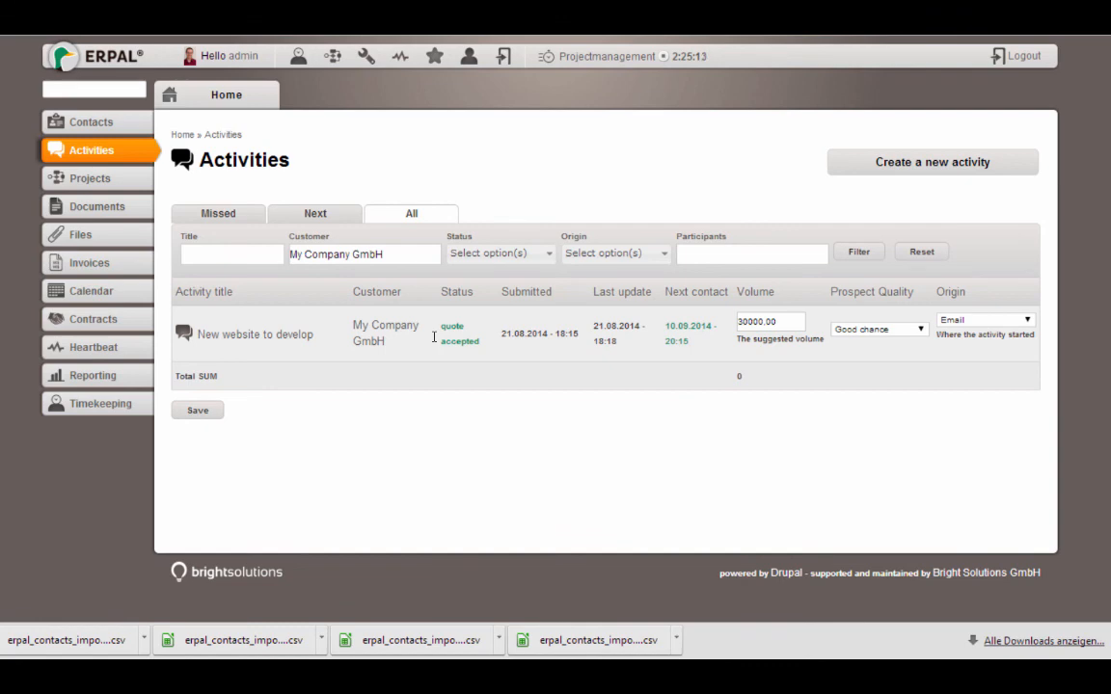
{"action": "left_click", "coordinate": [381, 328]}
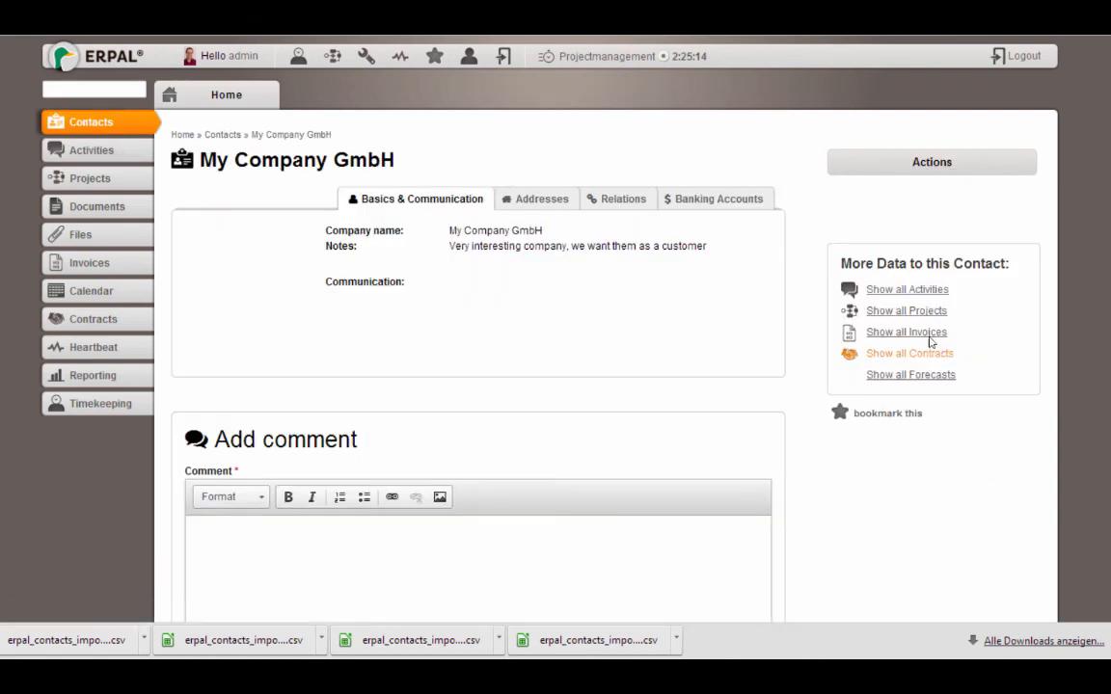
{"action": "left_click", "coordinate": [907, 311]}
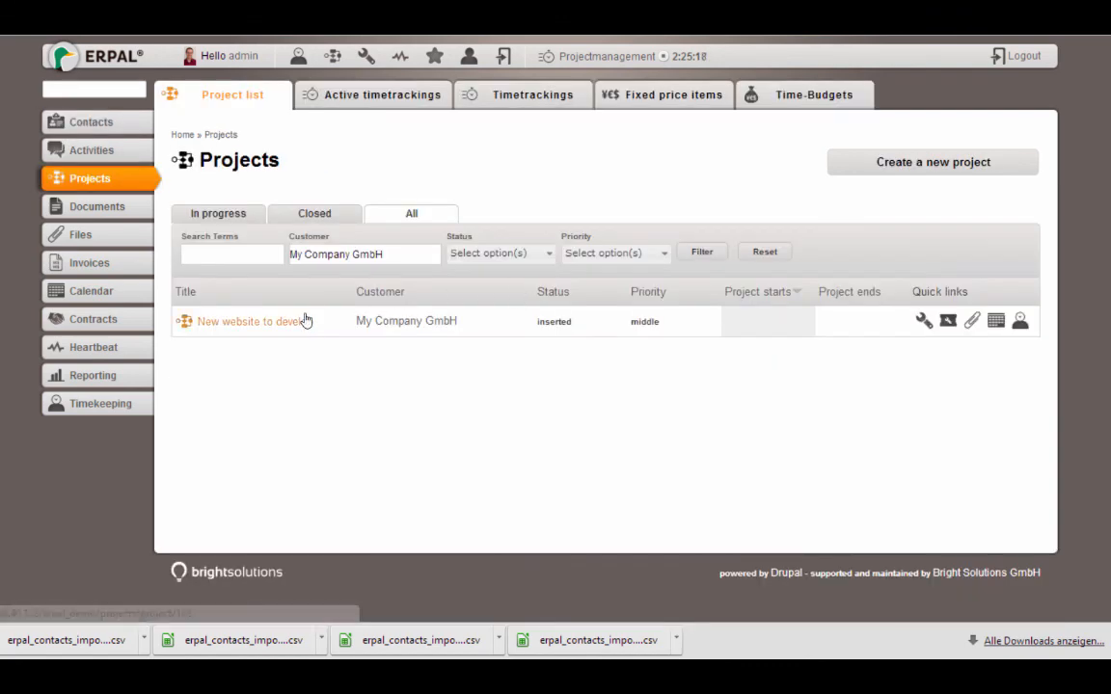